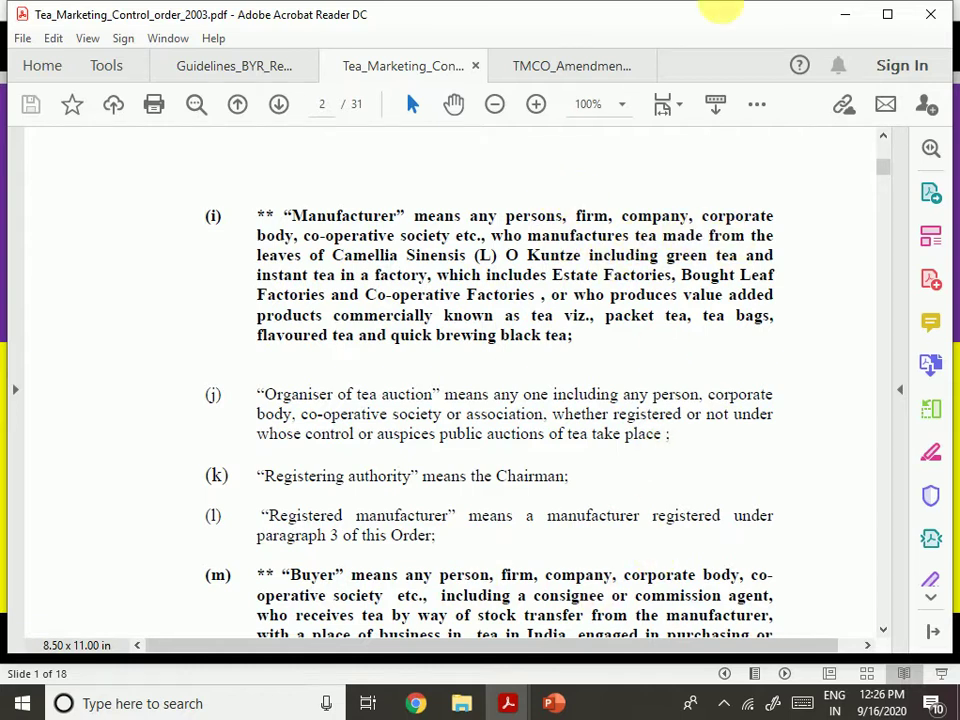
scroll(696, 257, "up", 10)
scroll(707, 252, "up", 5)
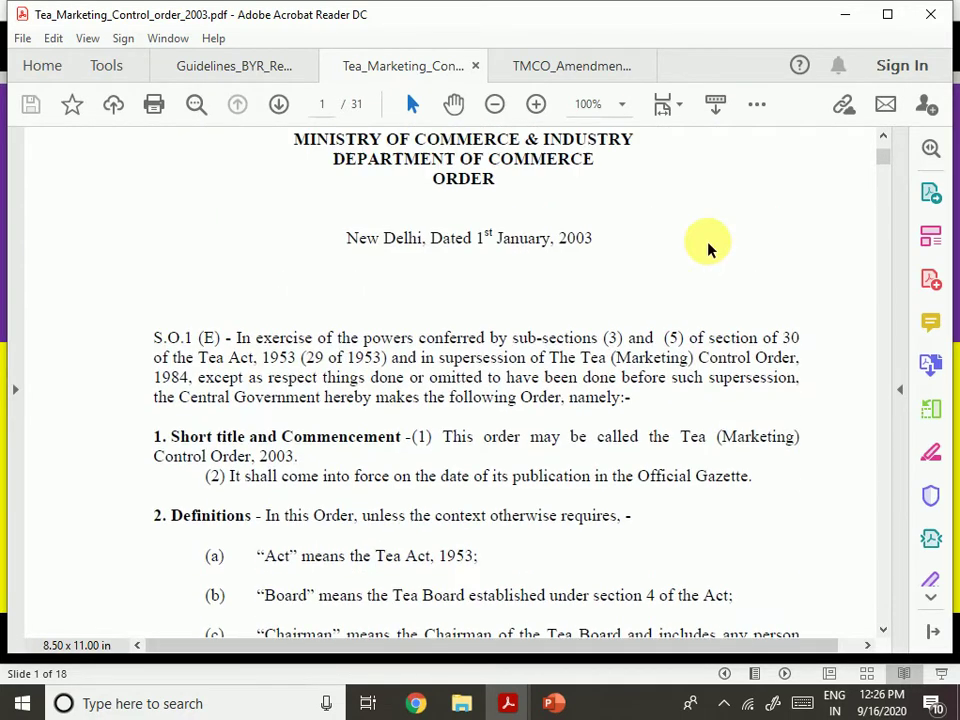
scroll(461, 361, "up", 2)
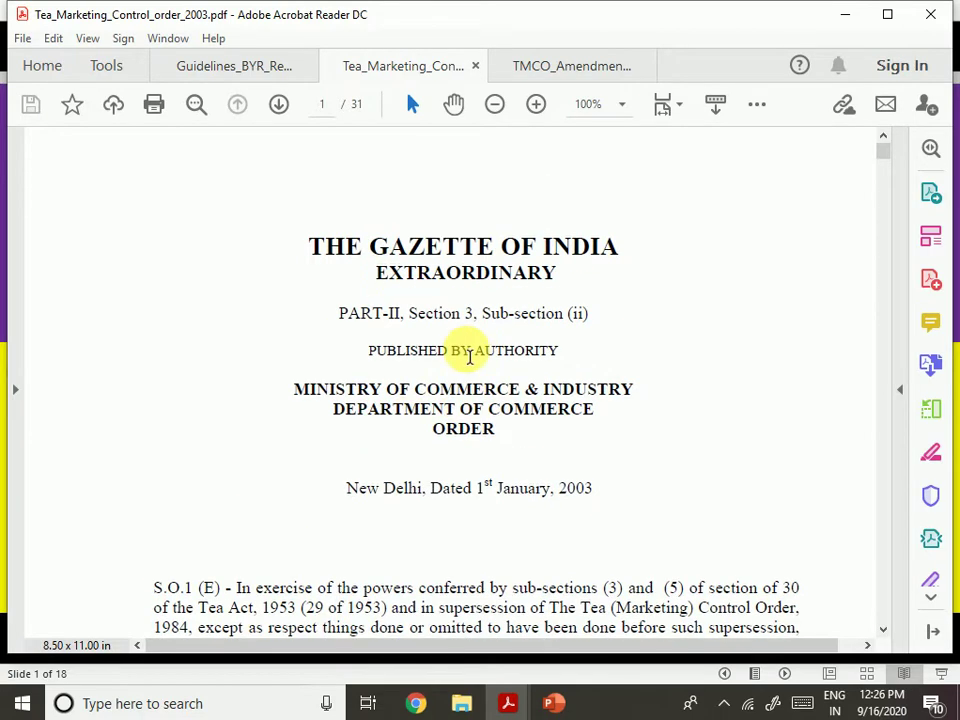
scroll(400, 445, "down", 6)
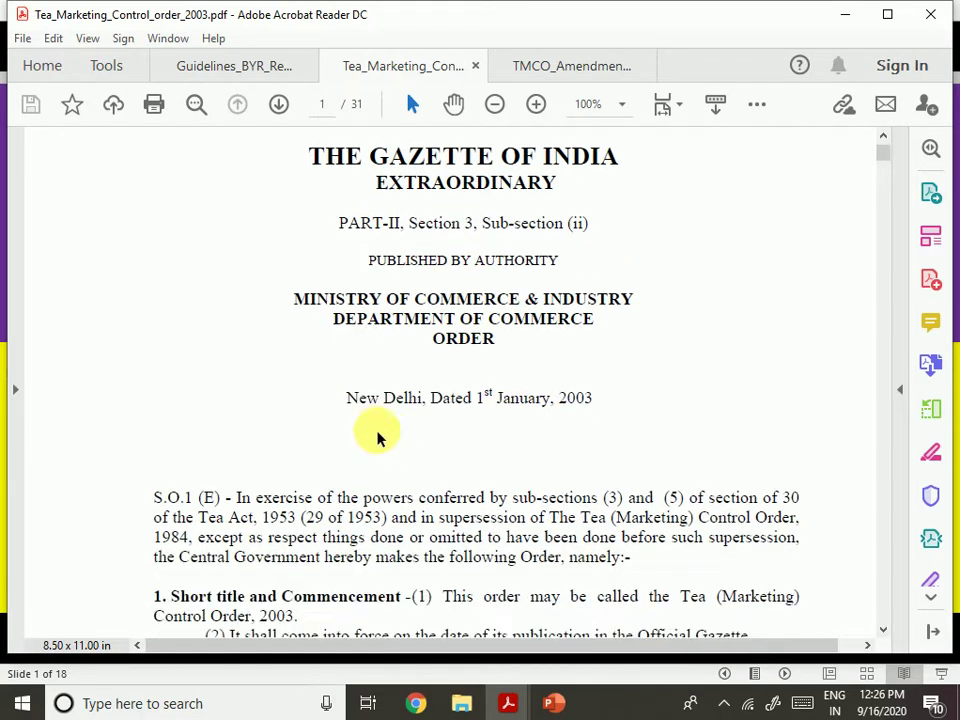
scroll(400, 447, "up", 3)
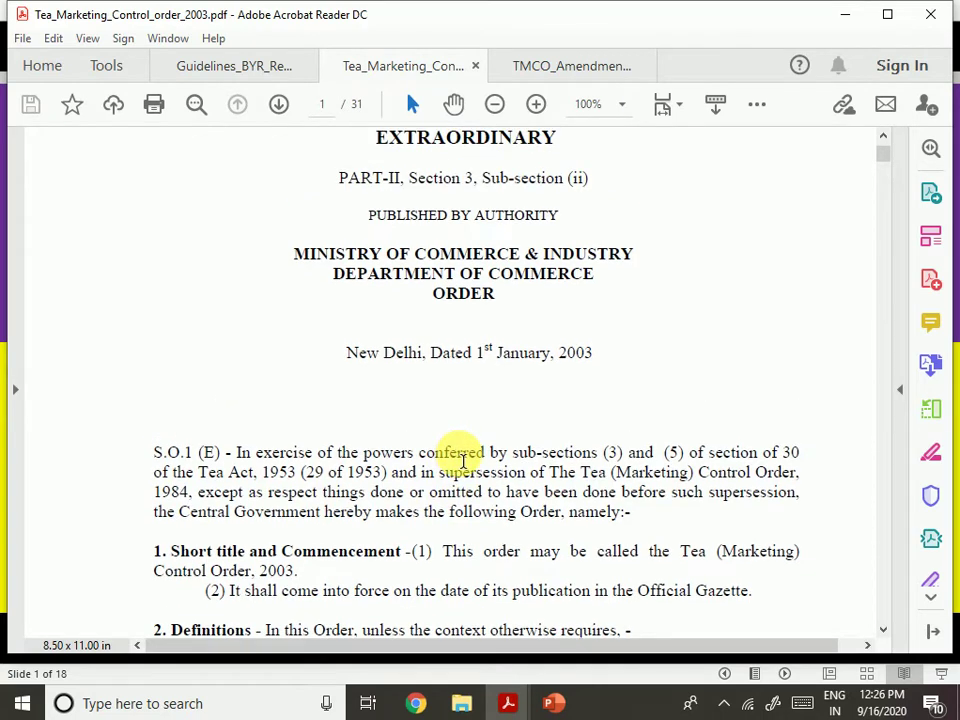
scroll(461, 465, "down", 2)
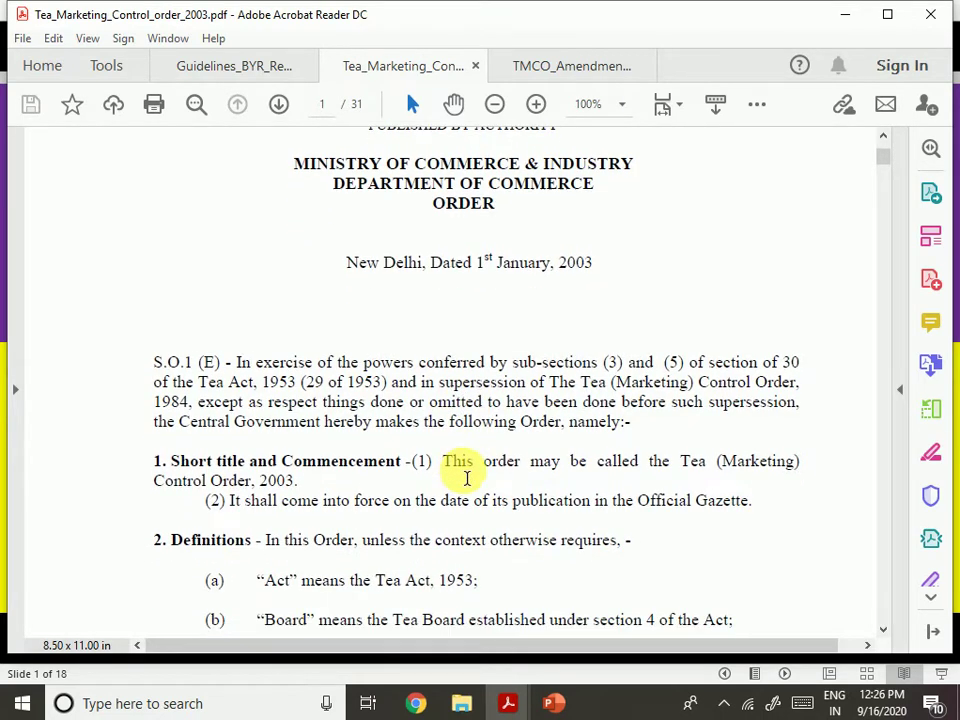
left_click_drag(684, 466, 765, 484)
scroll(641, 485, "down", 8)
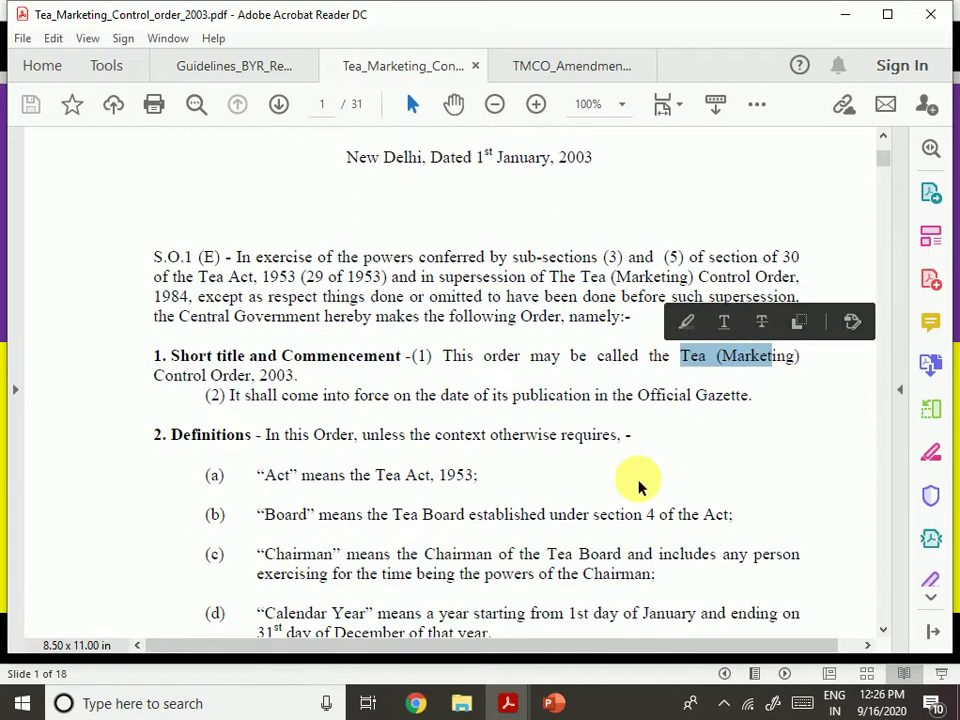
scroll(641, 485, "down", 15)
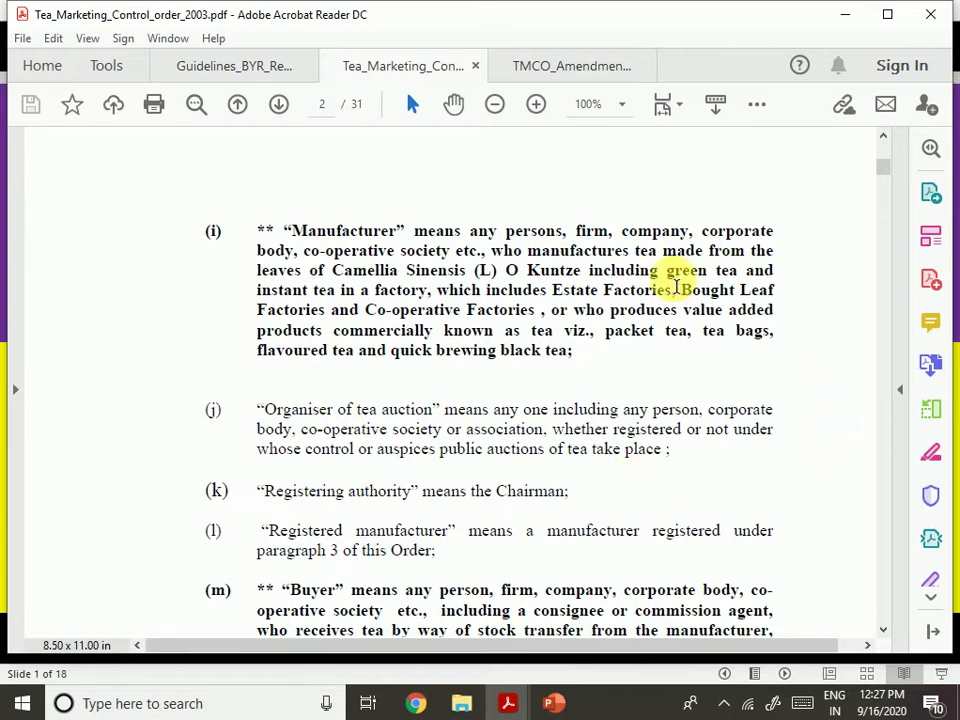
left_click(537, 262)
left_click_drag(537, 262, 660, 251)
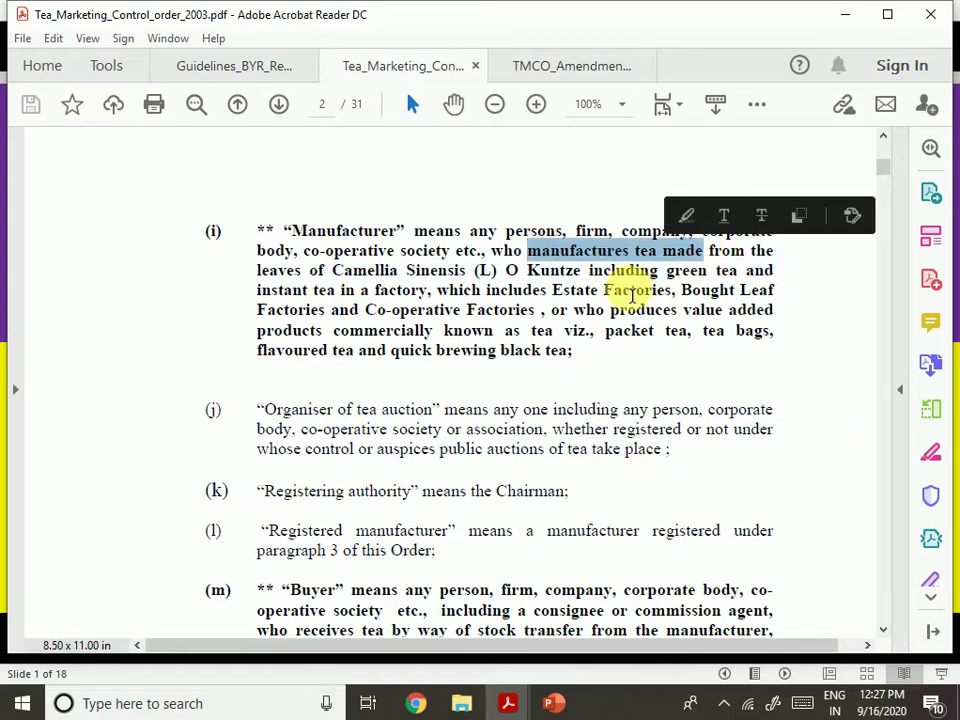
left_click(592, 390)
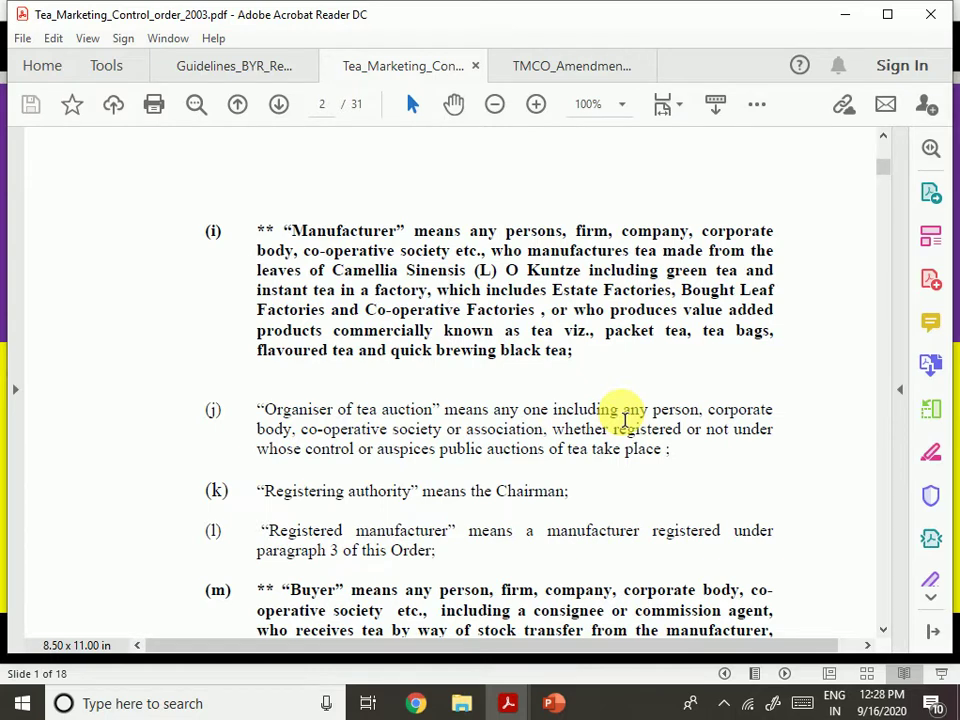
Scroll to clause (m)'s full Buyer definition and briefly highlight the secondary buyers' sourcing phrase
scroll(585, 480, "down", 3)
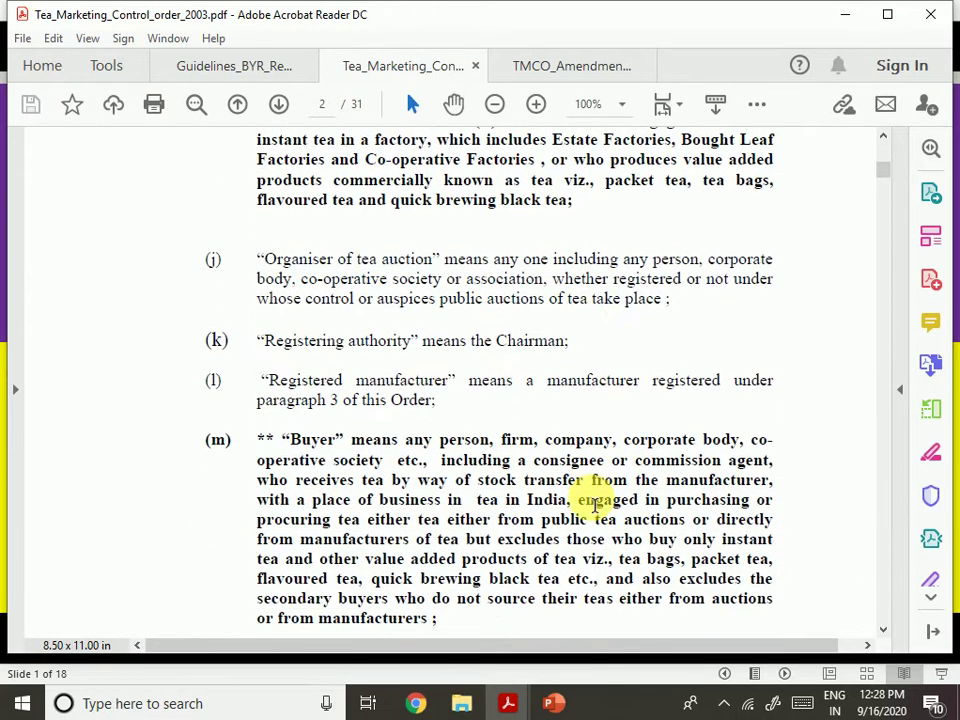
scroll(596, 505, "down", 1)
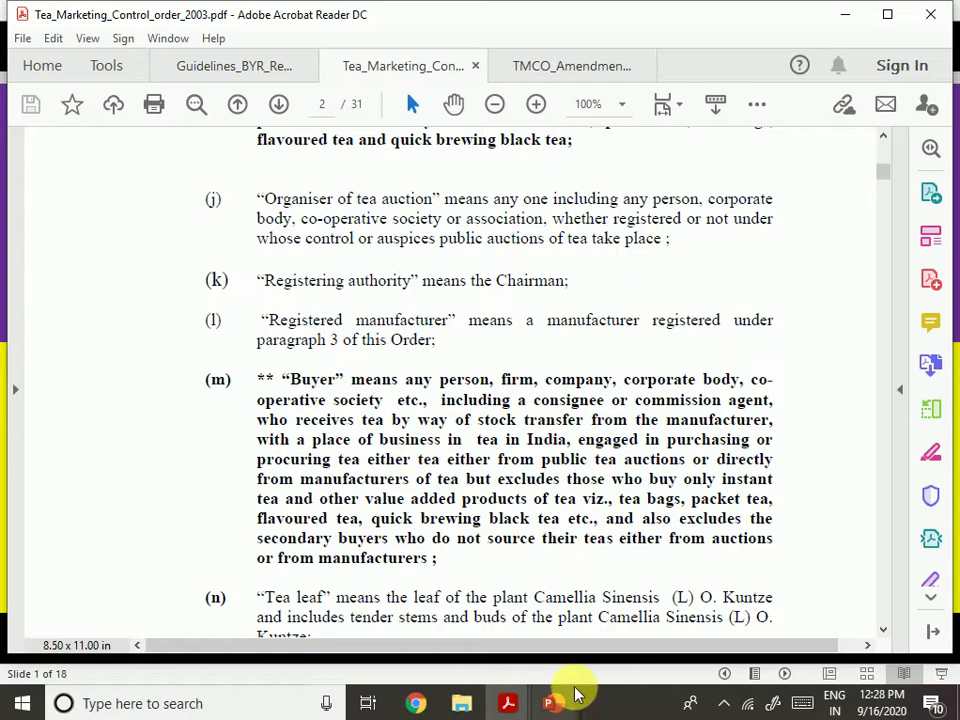
left_click_drag(709, 538, 576, 572)
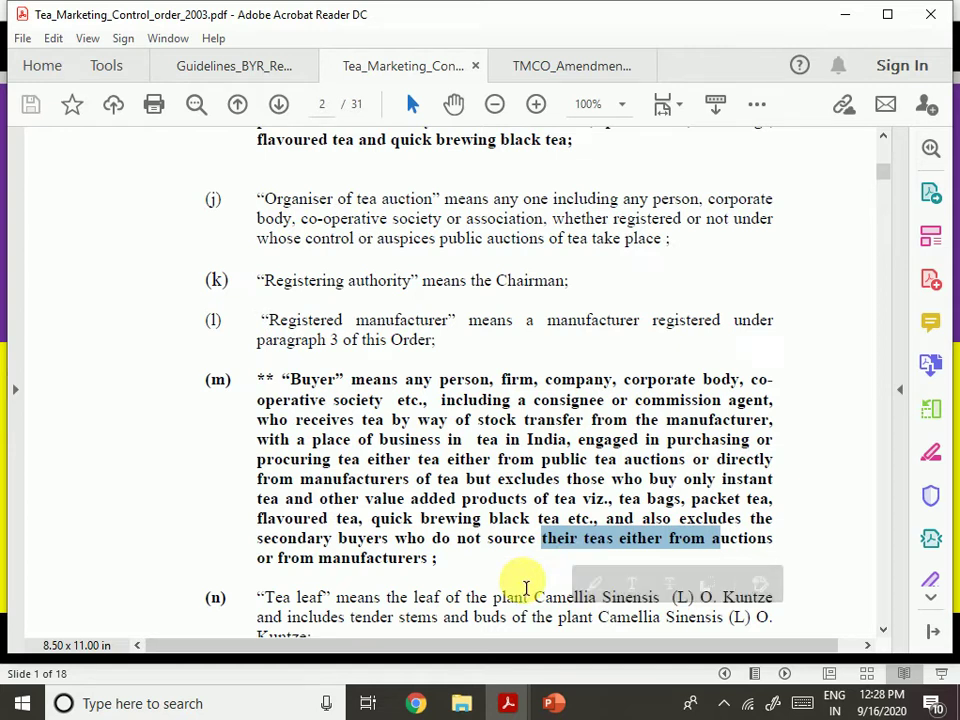
left_click(420, 563)
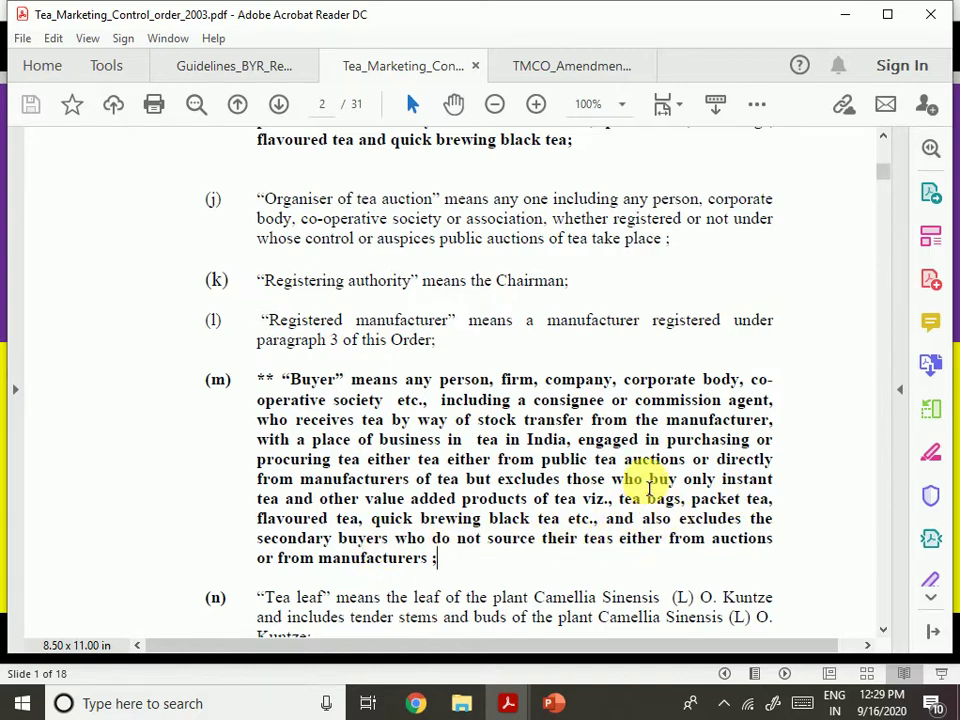
Scroll through page 3's tea definitions, selecting the Packet tea and Instant tea passages
scroll(600, 485, "down", 4)
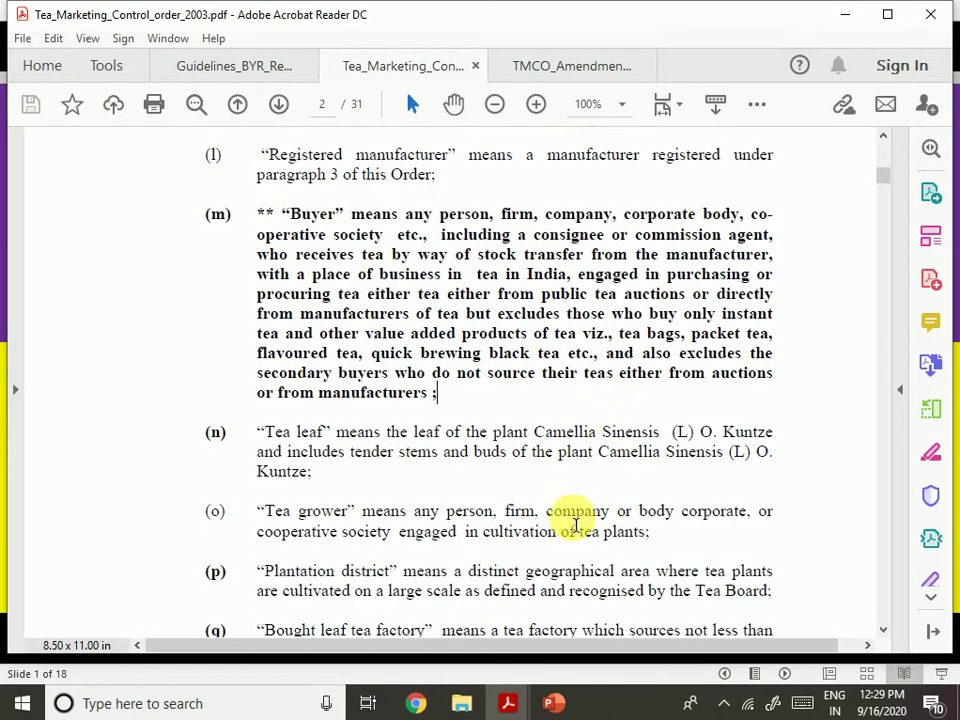
scroll(570, 530, "down", 3)
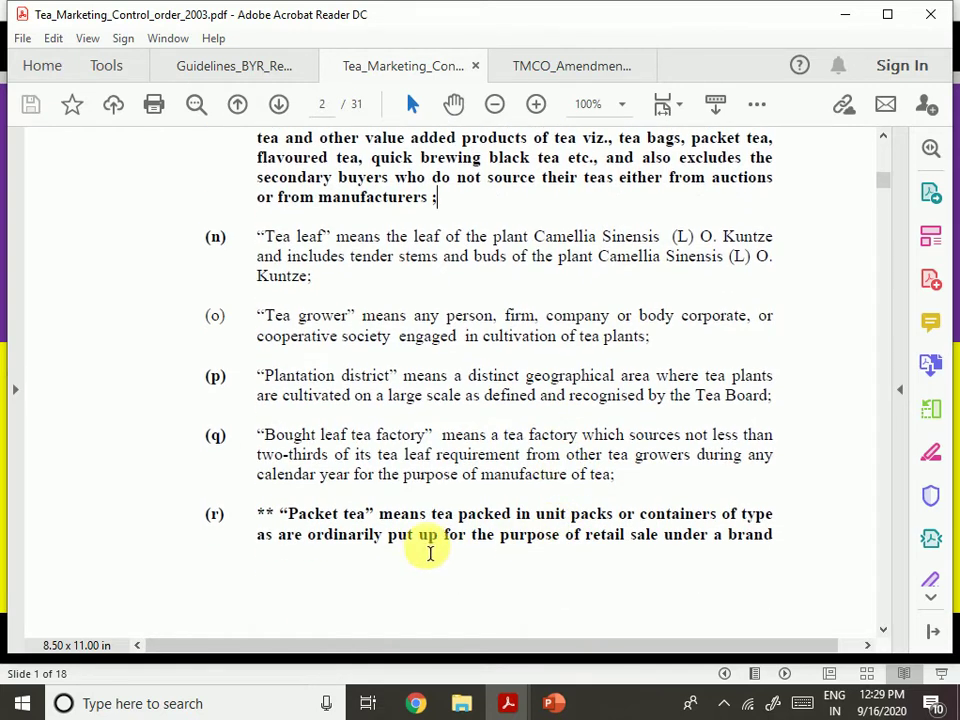
left_click_drag(345, 514, 455, 532)
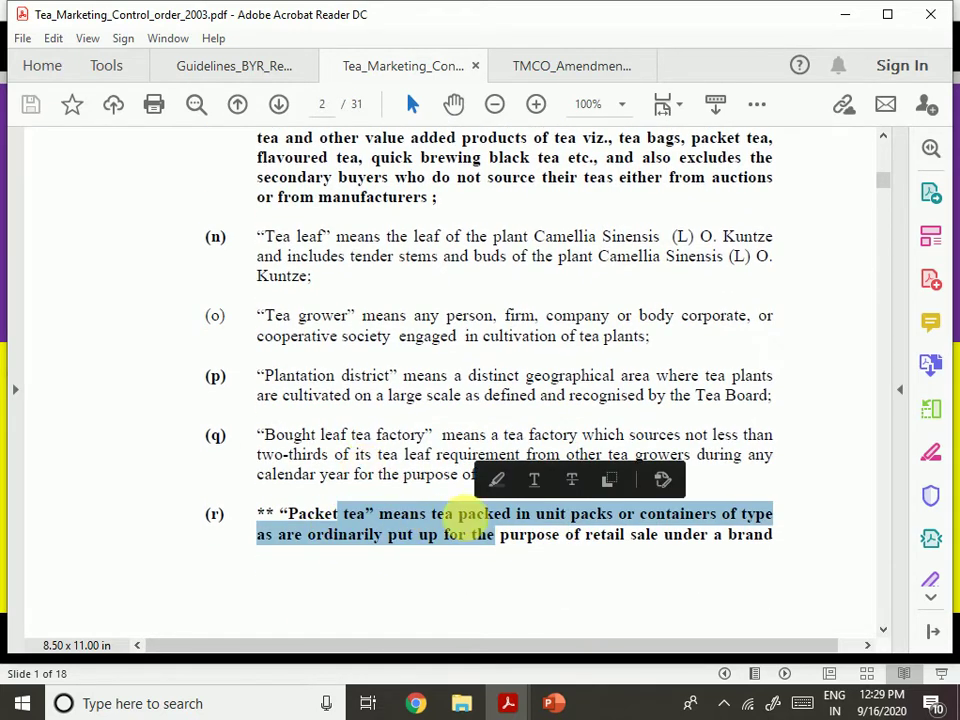
scroll(484, 528, "down", 8)
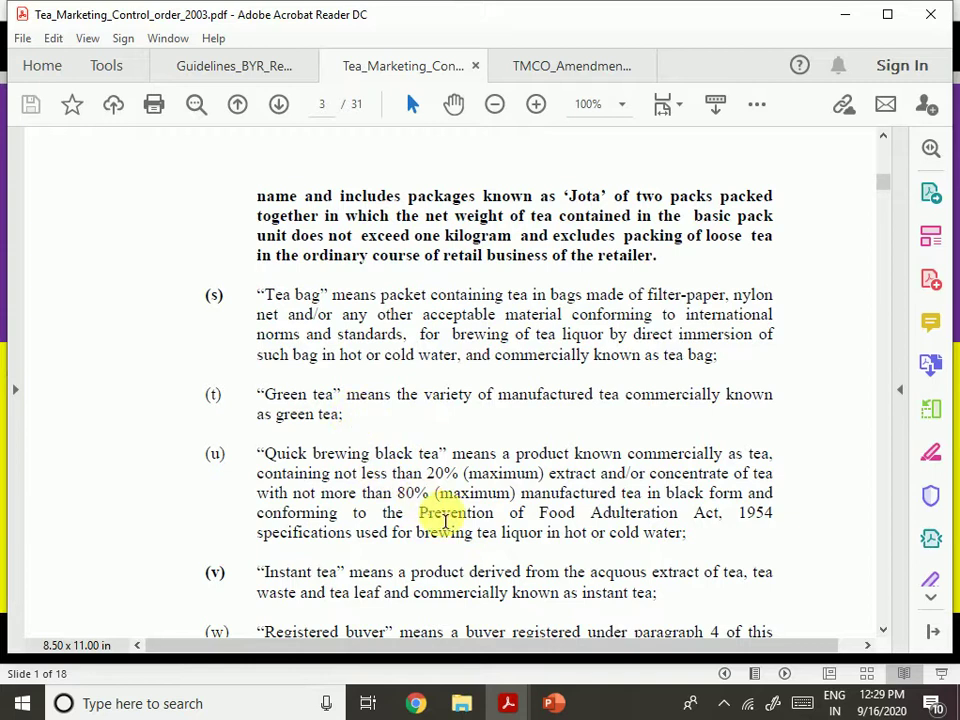
scroll(412, 493, "down", 2)
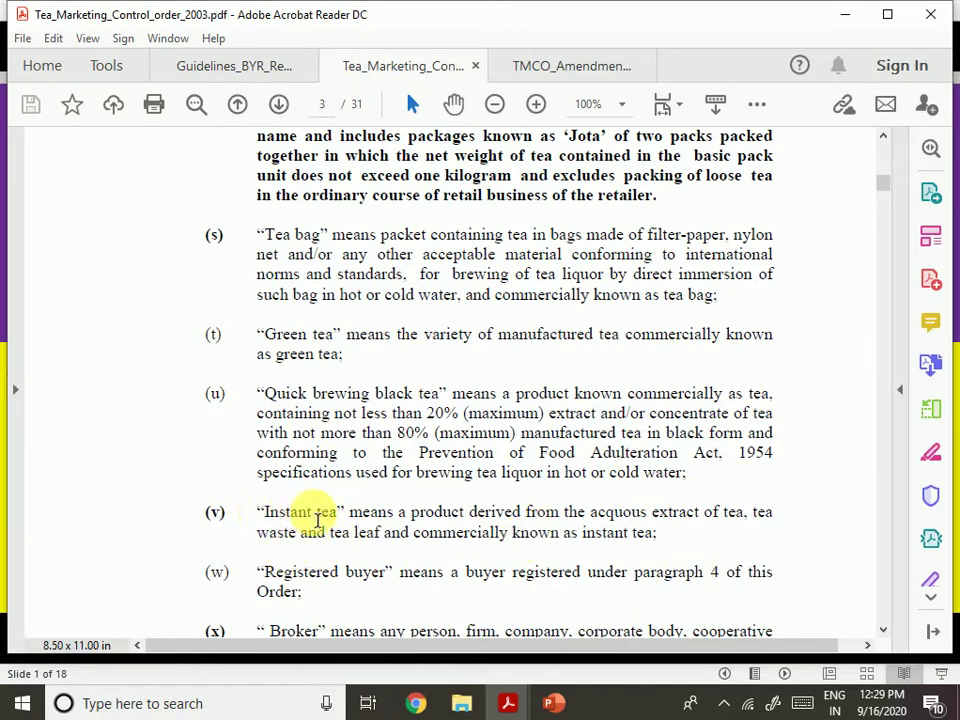
left_click_drag(440, 558, 617, 563)
left_click(540, 557)
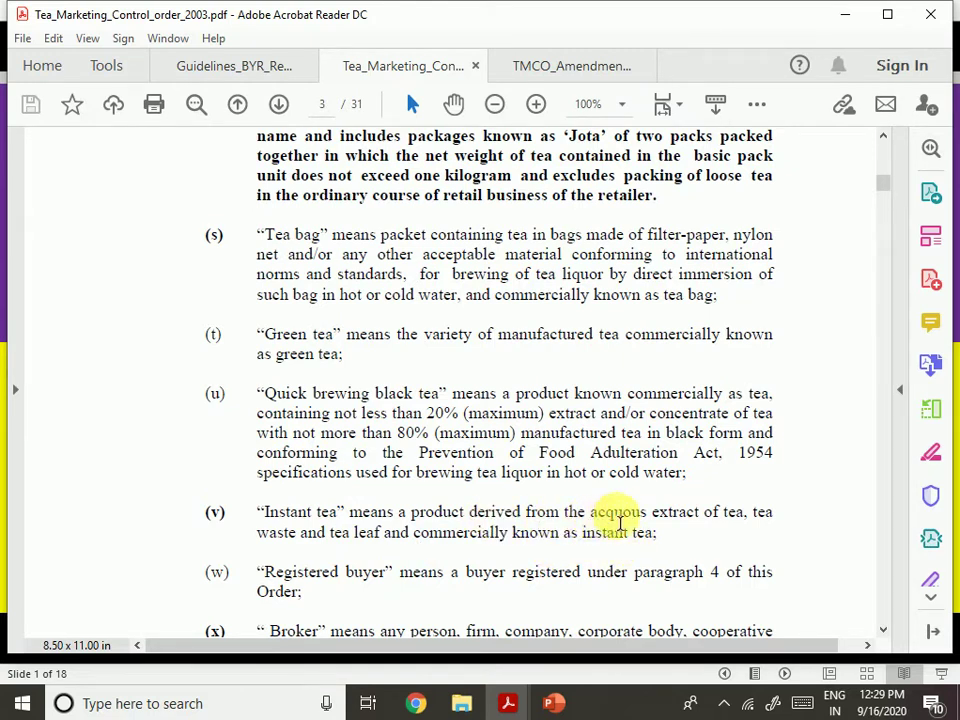
Select 'acquous extract of tea, tea' in clause (v), scroll to the registration clause, then switch to Chrome
left_click_drag(591, 520, 761, 519)
scroll(529, 564, "down", 2)
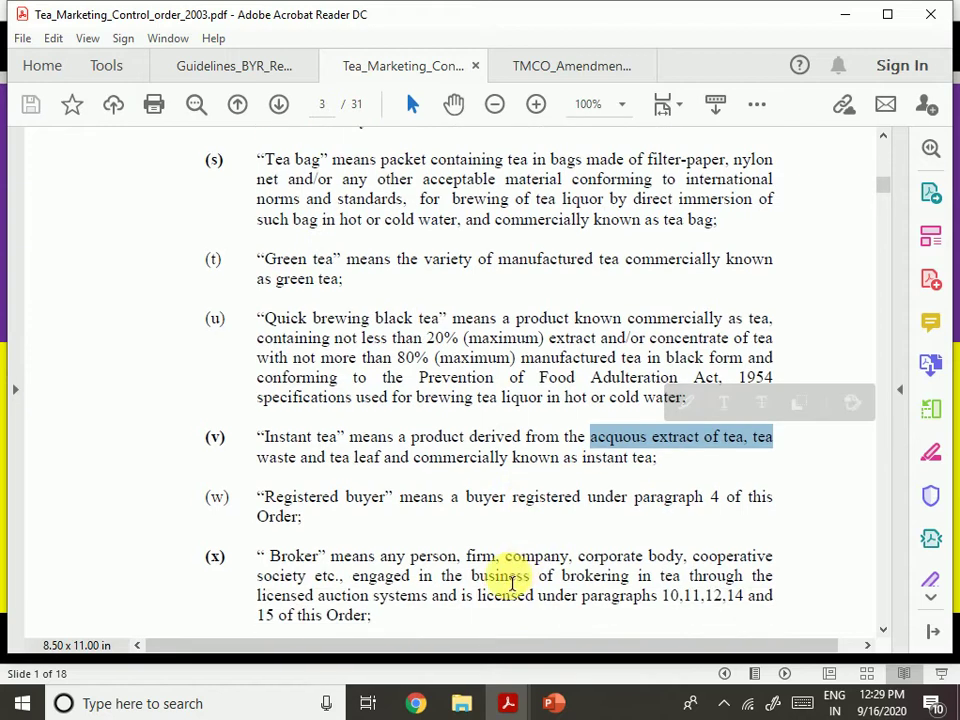
scroll(500, 580, "down", 2)
scroll(507, 590, "down", 3)
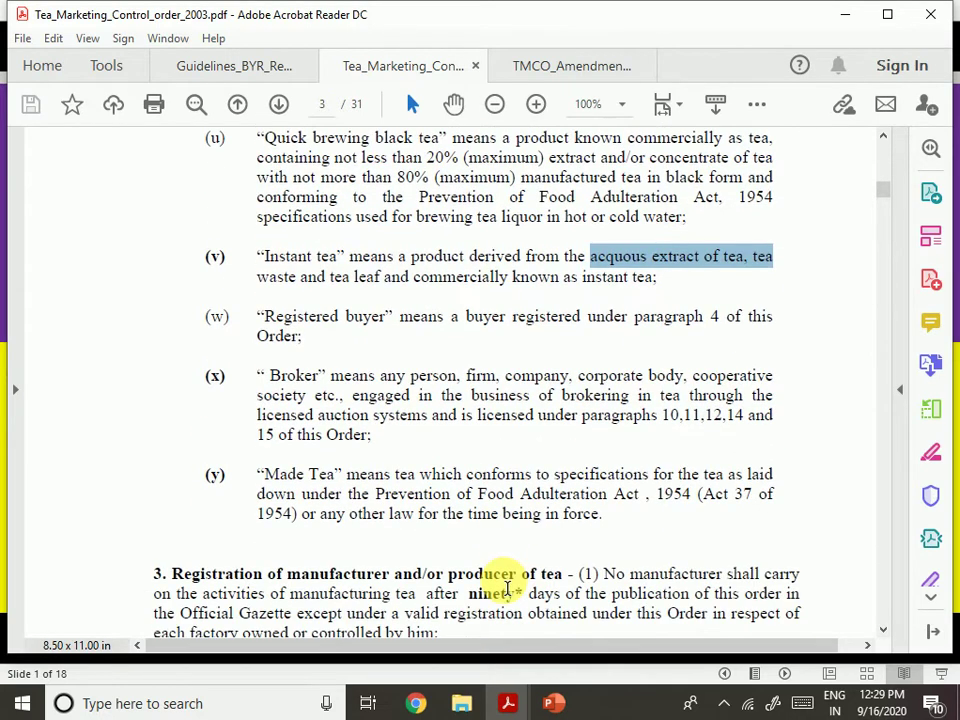
scroll(507, 590, "down", 3)
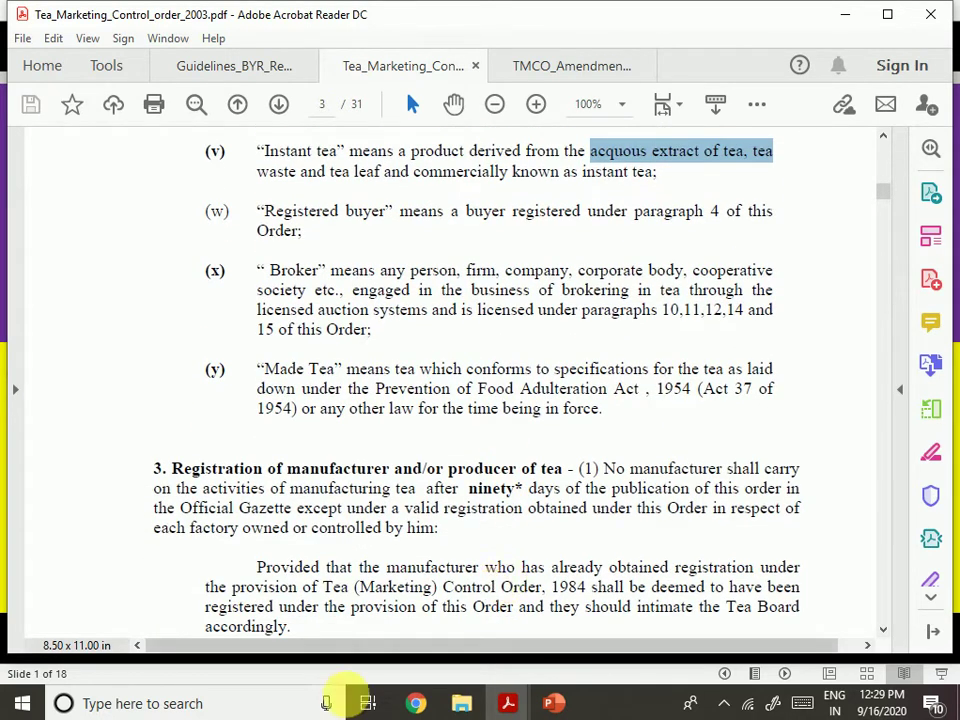
left_click(420, 702)
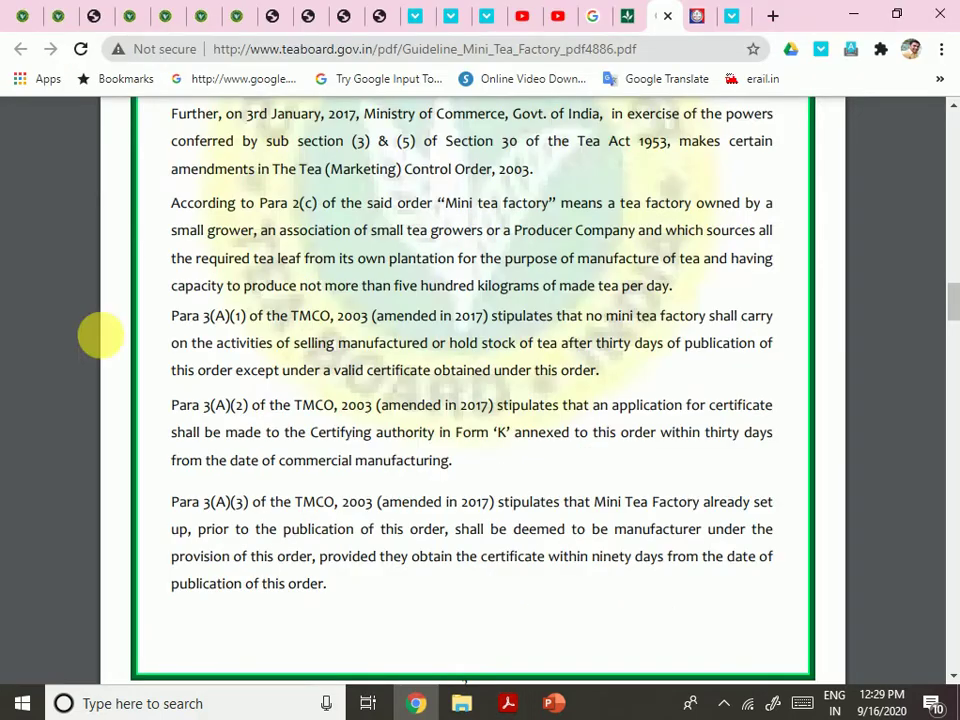
Move to the licensing tab, reload its home page and start a new licence application
left_click(91, 14)
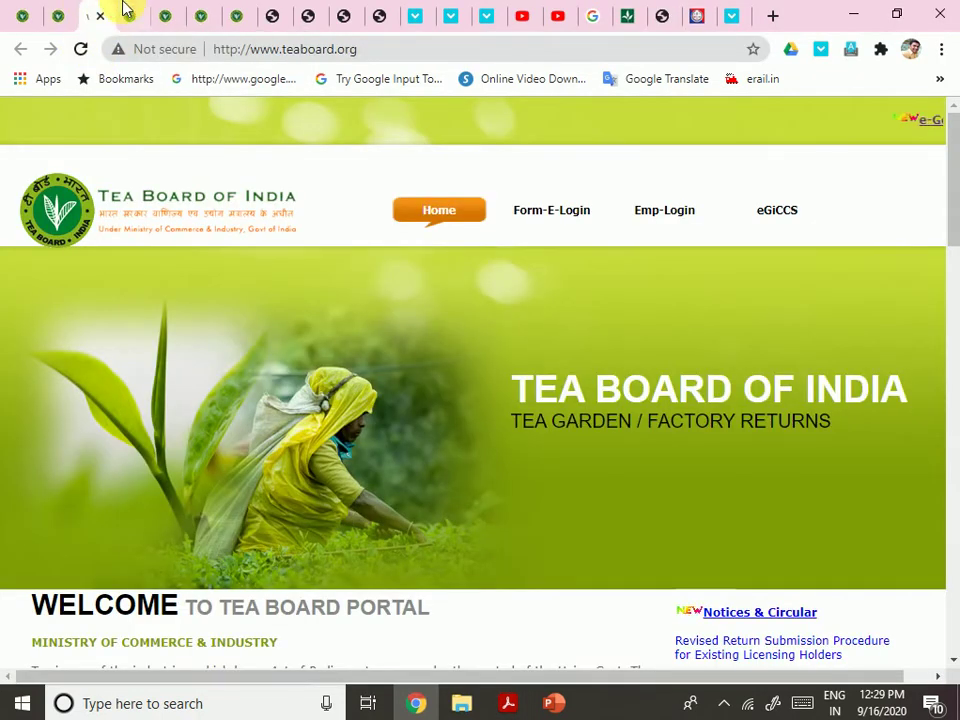
left_click(126, 12)
left_click(163, 14)
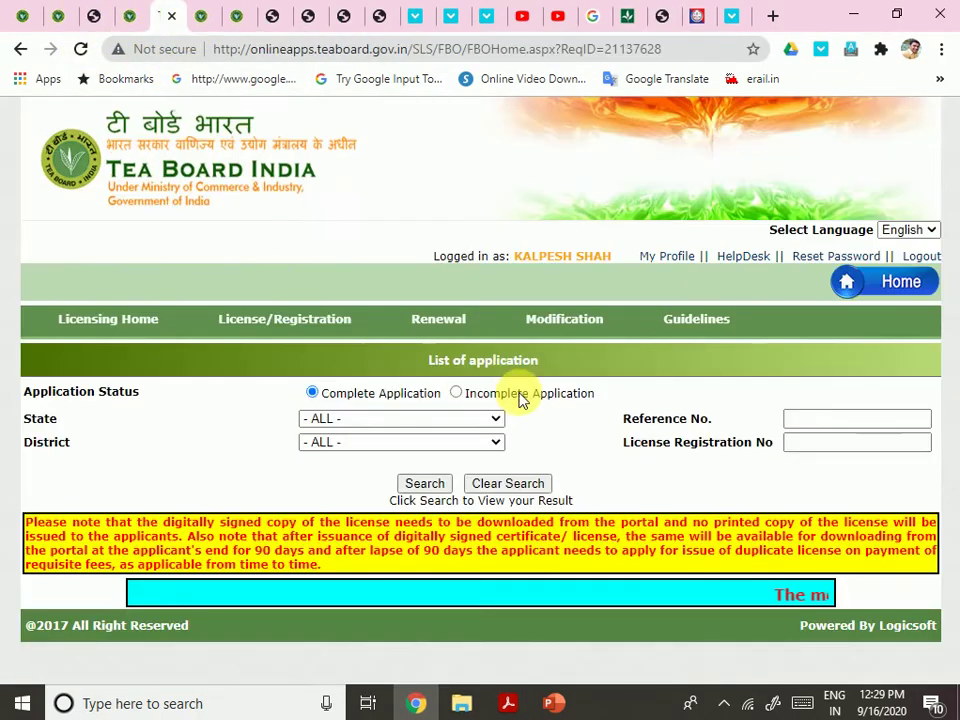
left_click(100, 331)
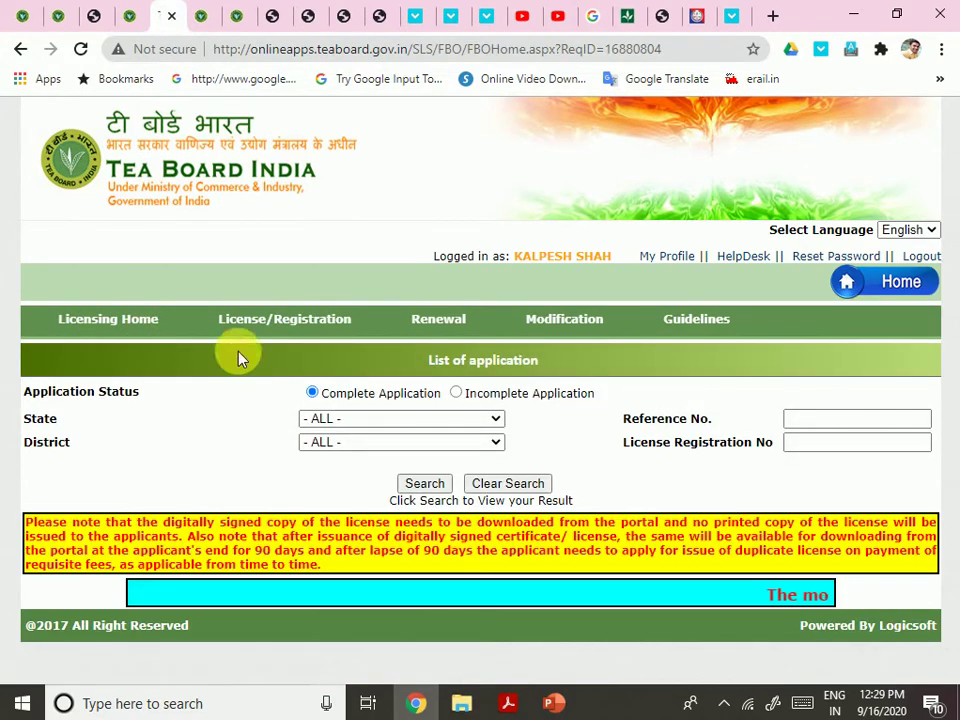
mouse_move(252, 334)
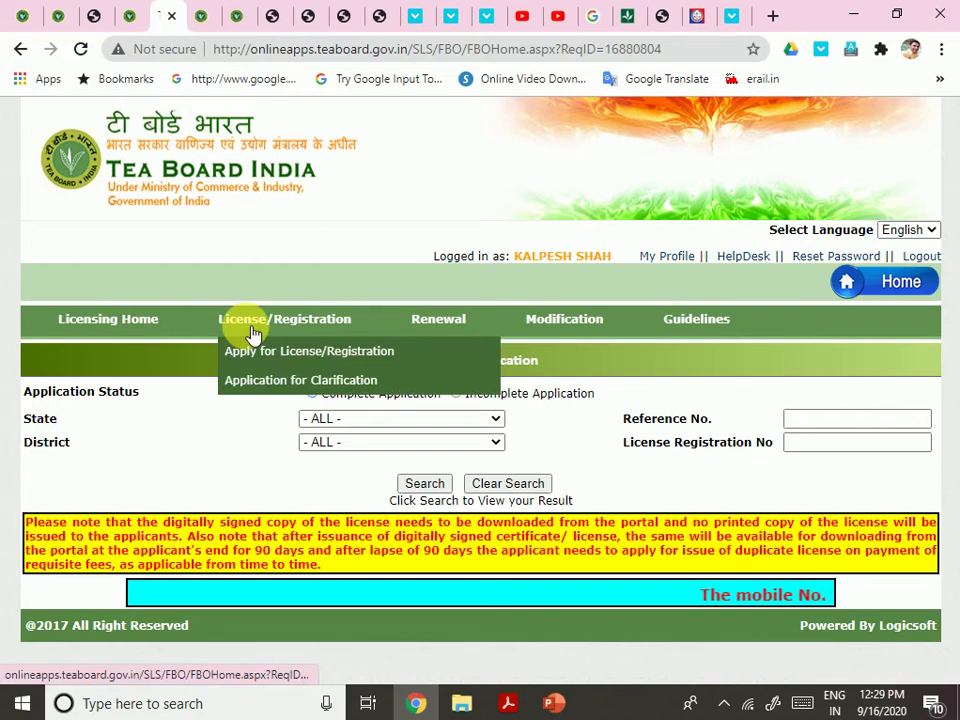
left_click(232, 355)
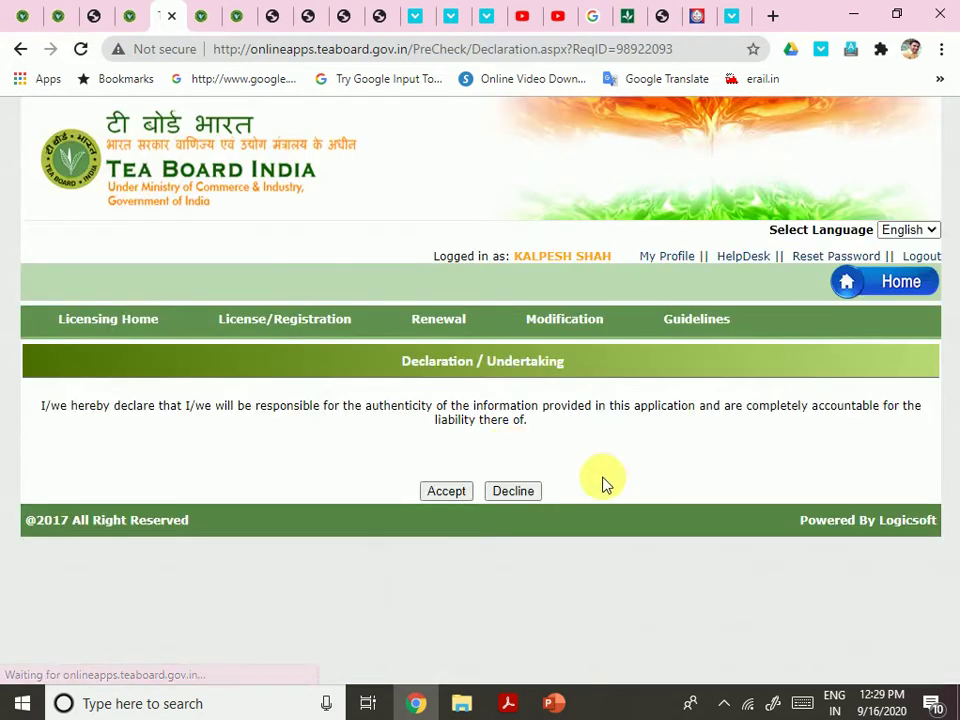
Accept the declaration and choose Goa as the premises state
left_click(446, 491)
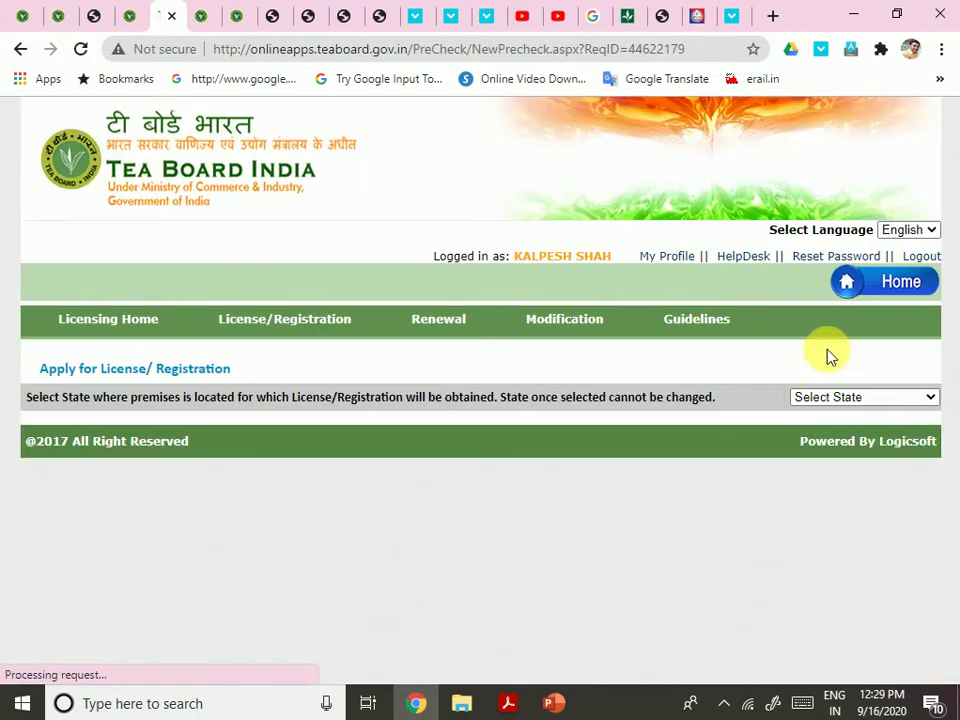
left_click(853, 398)
left_click(797, 256)
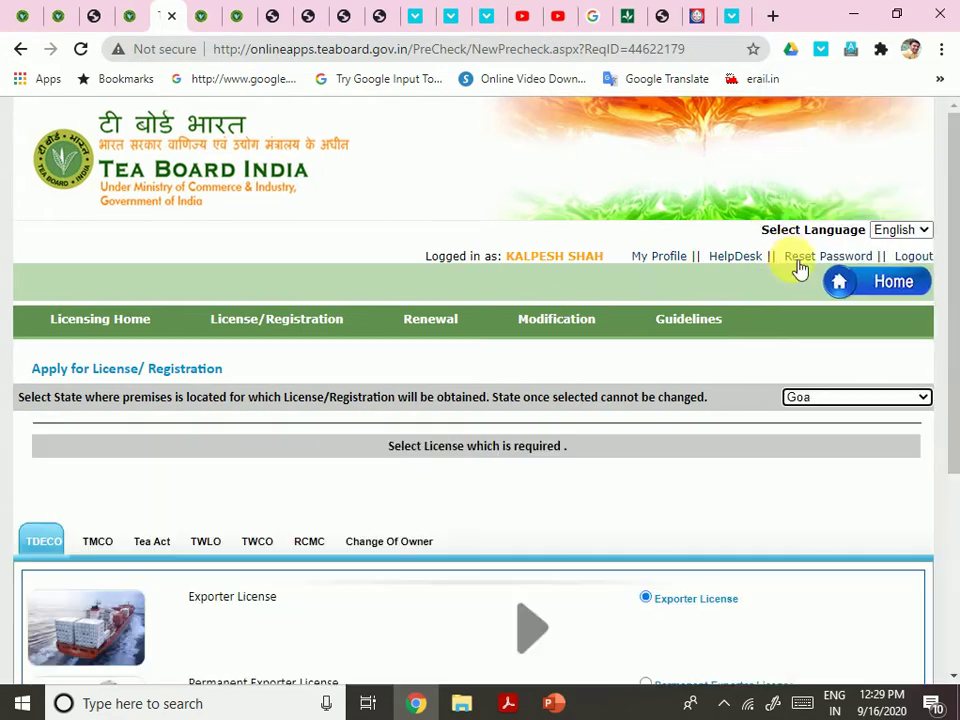
scroll(542, 439, "down", 3)
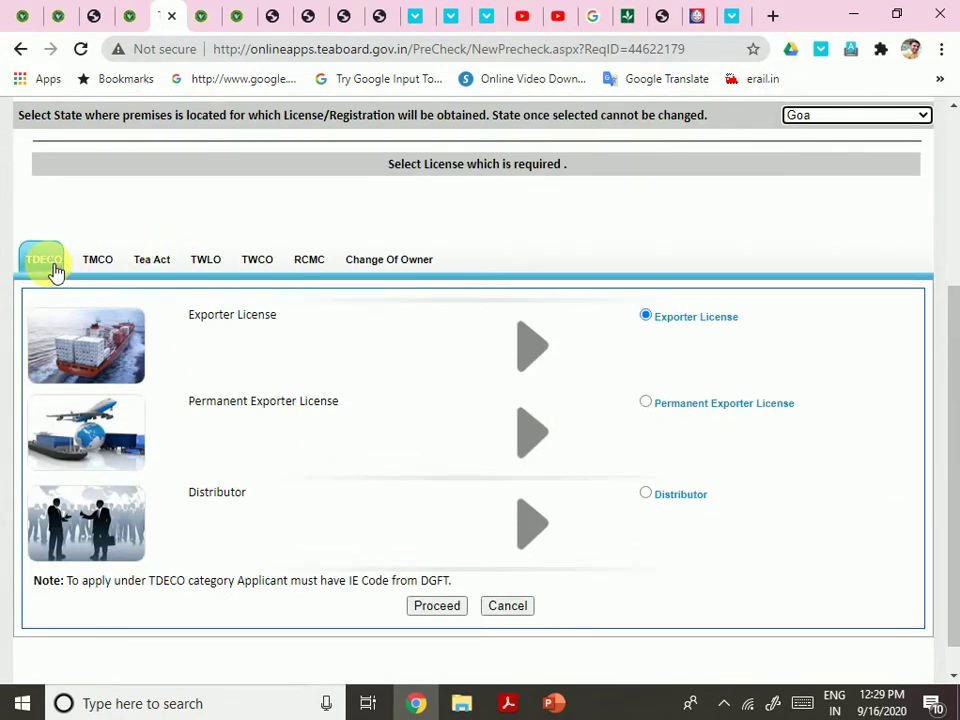
Browse the Tea Act, TWLO, TWCO, RCMC, Change Of Owner and TMCO licence categories
left_click(151, 262)
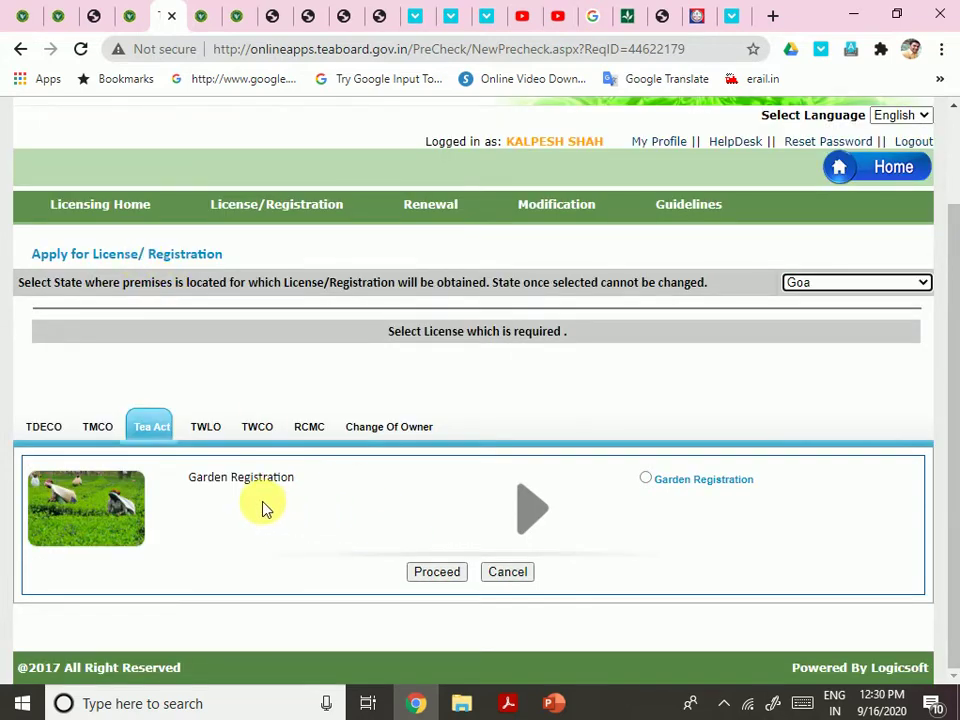
left_click(206, 427)
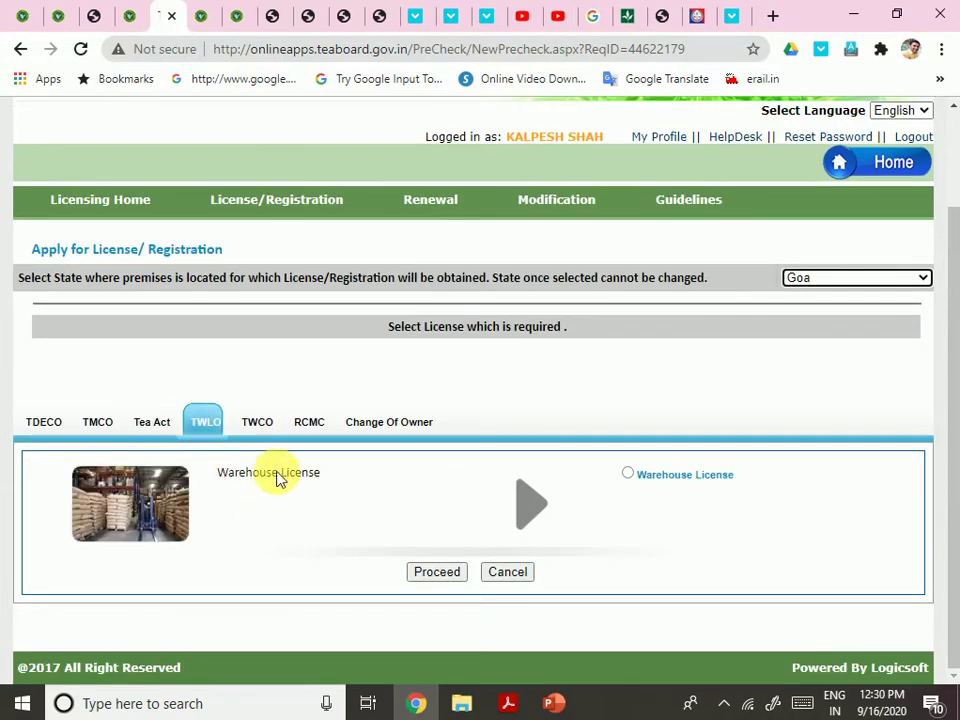
left_click(257, 426)
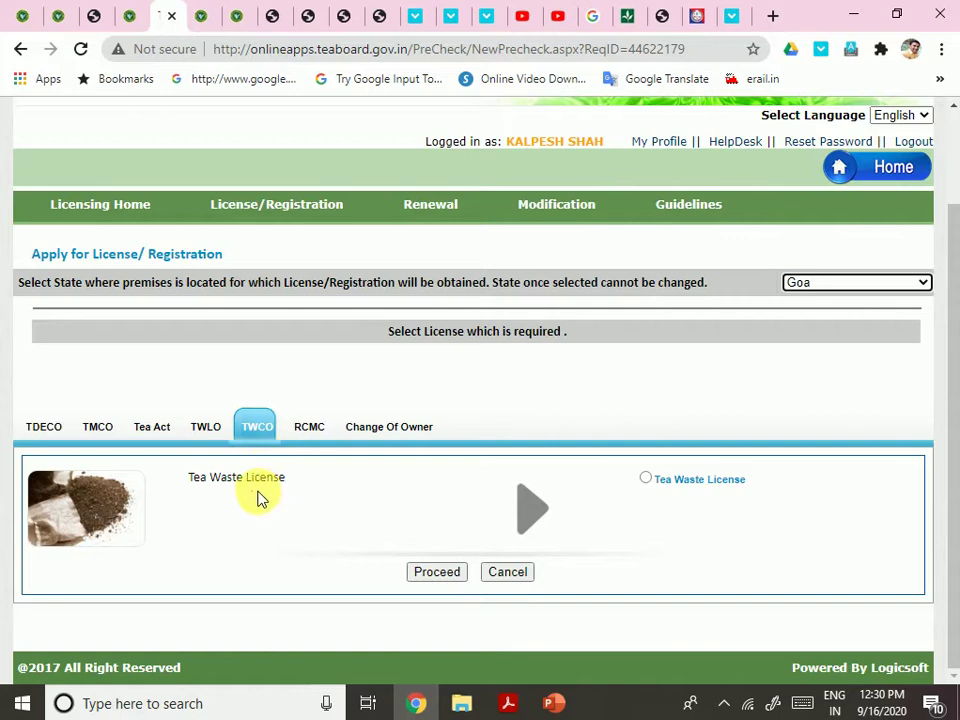
left_click(310, 430)
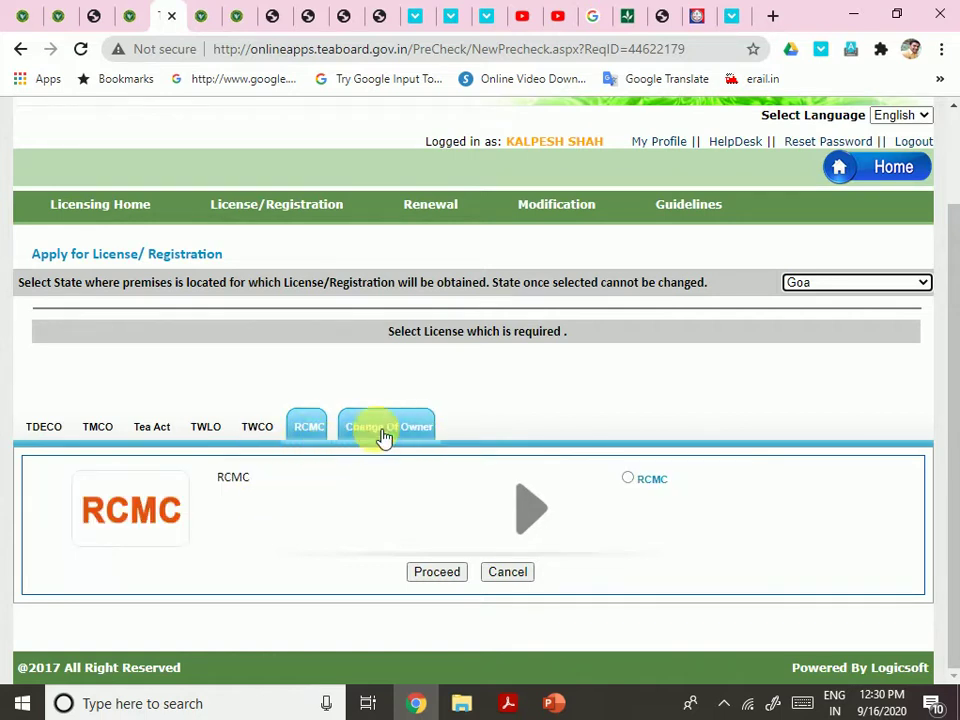
left_click(384, 435)
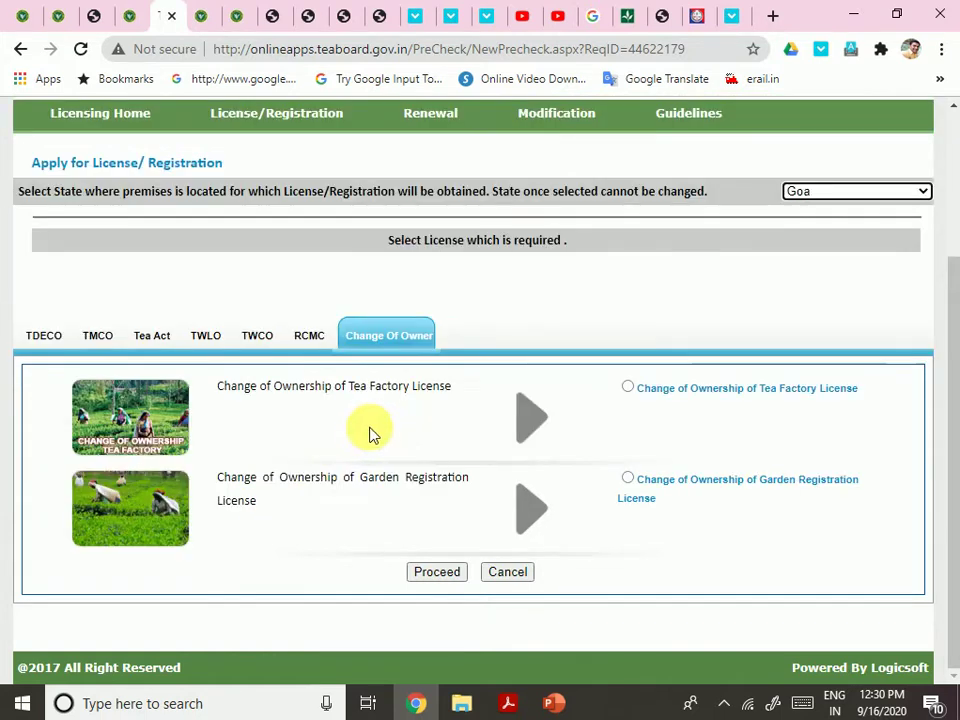
left_click(167, 341)
left_click(96, 426)
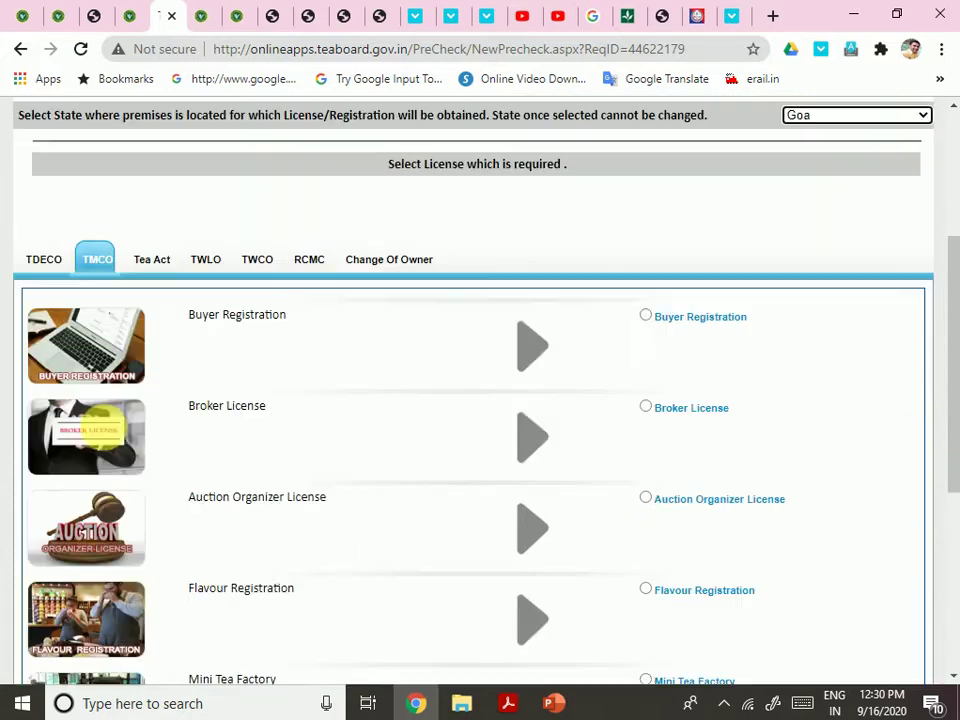
scroll(280, 447, "down", 5)
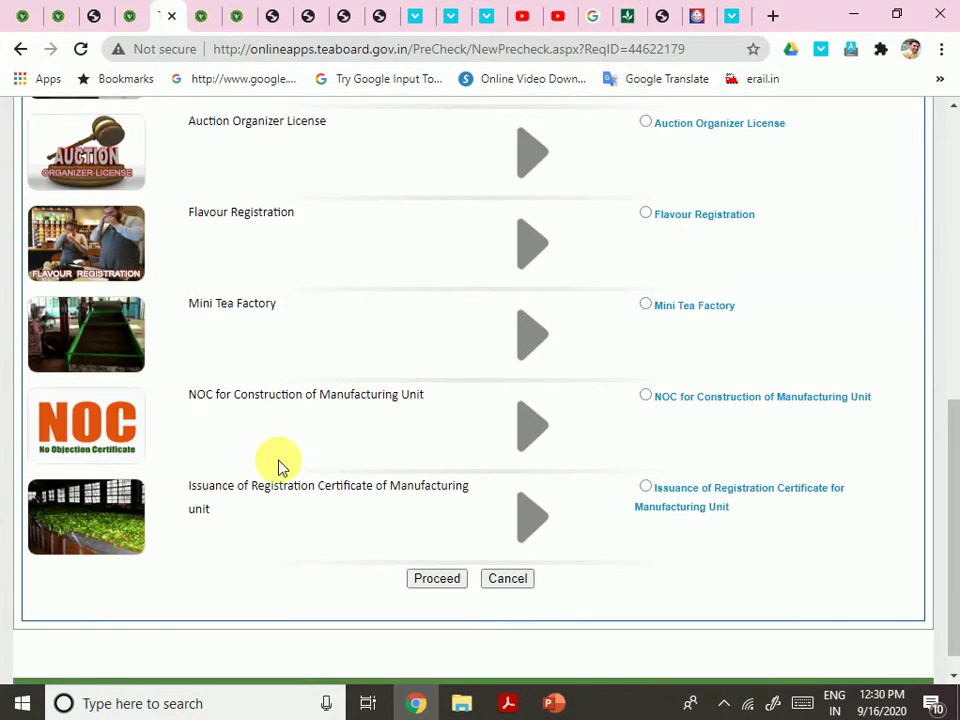
scroll(319, 373, "up", 2)
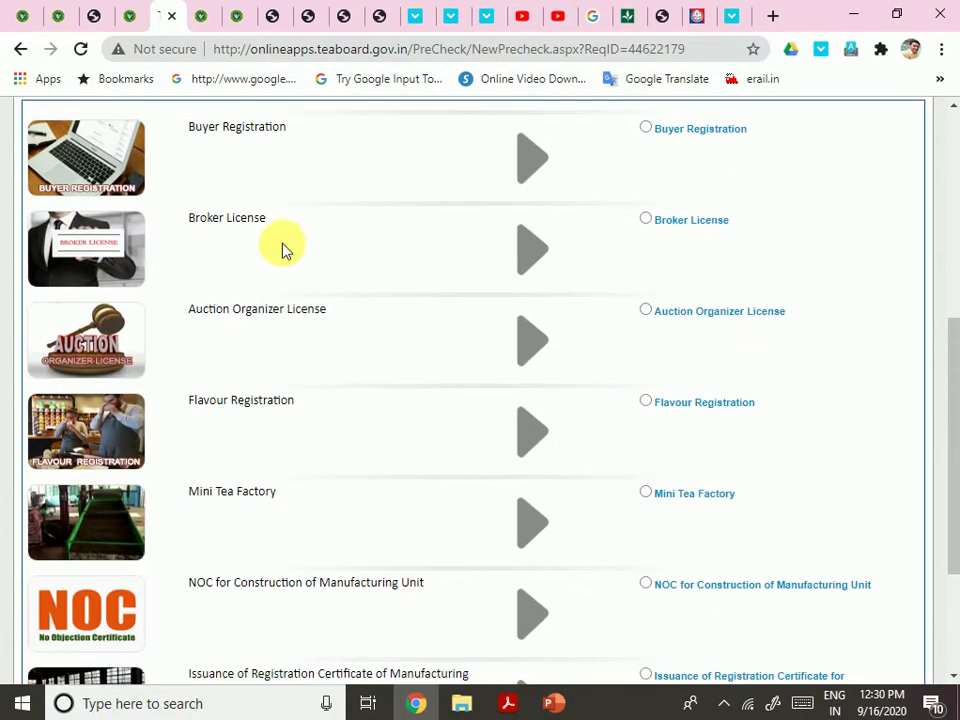
scroll(282, 249, "up", 1)
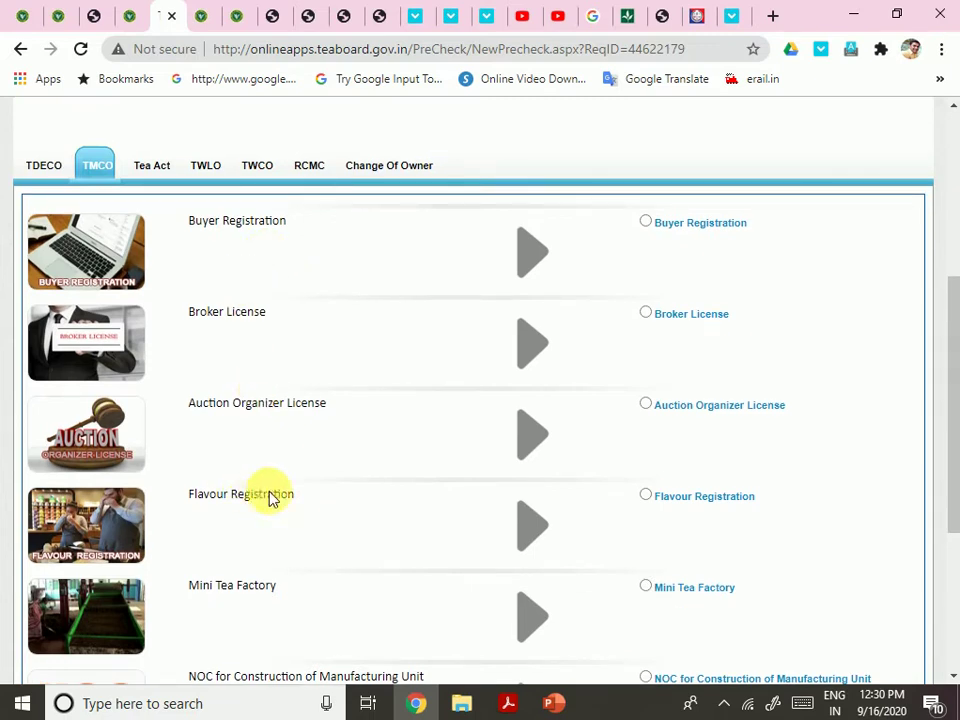
Check the Tea Marketing Control Order PDF, then pick Issuance of Registration Certificate for Manufacturing Unit and proceed
scroll(340, 517, "down", 1)
scroll(340, 517, "down", 2)
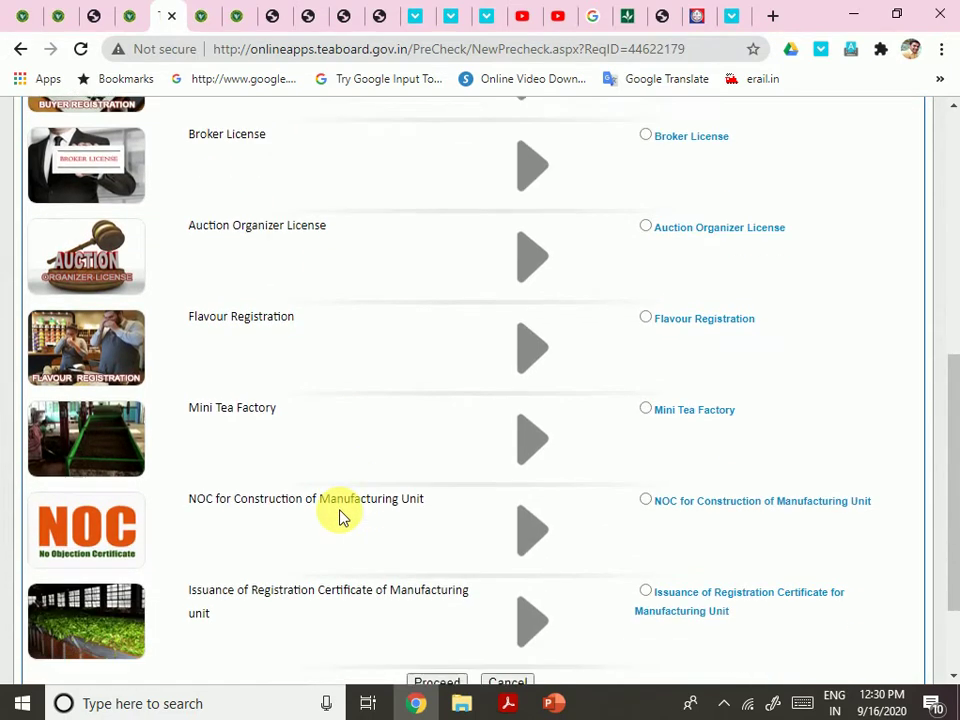
scroll(393, 487, "up", 2)
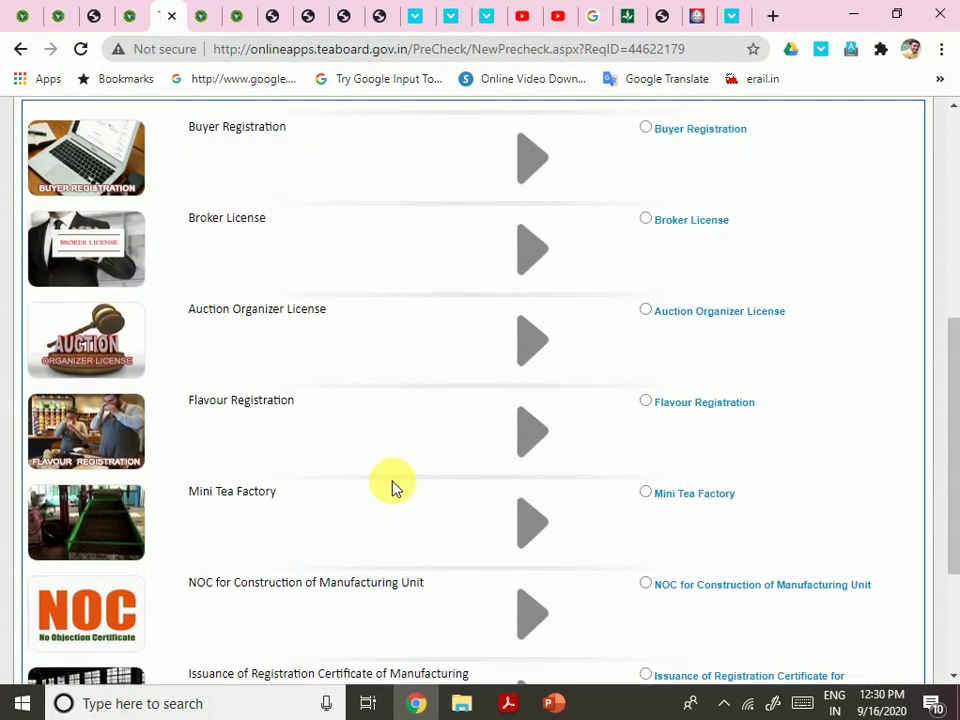
scroll(393, 487, "up", 4)
scroll(371, 489, "down", 6)
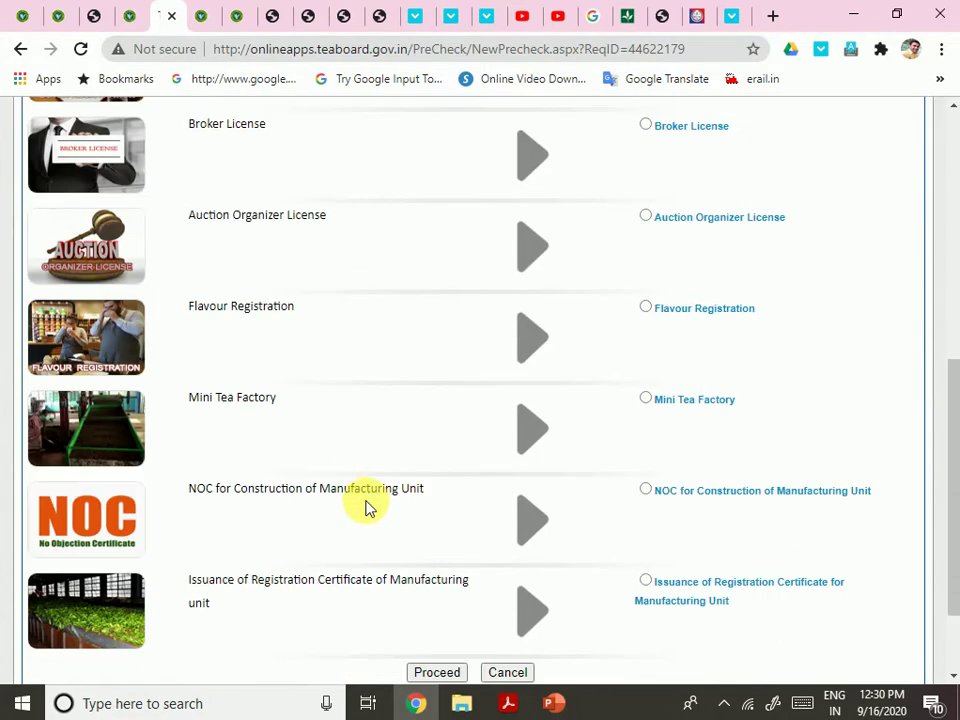
mouse_move(508, 699)
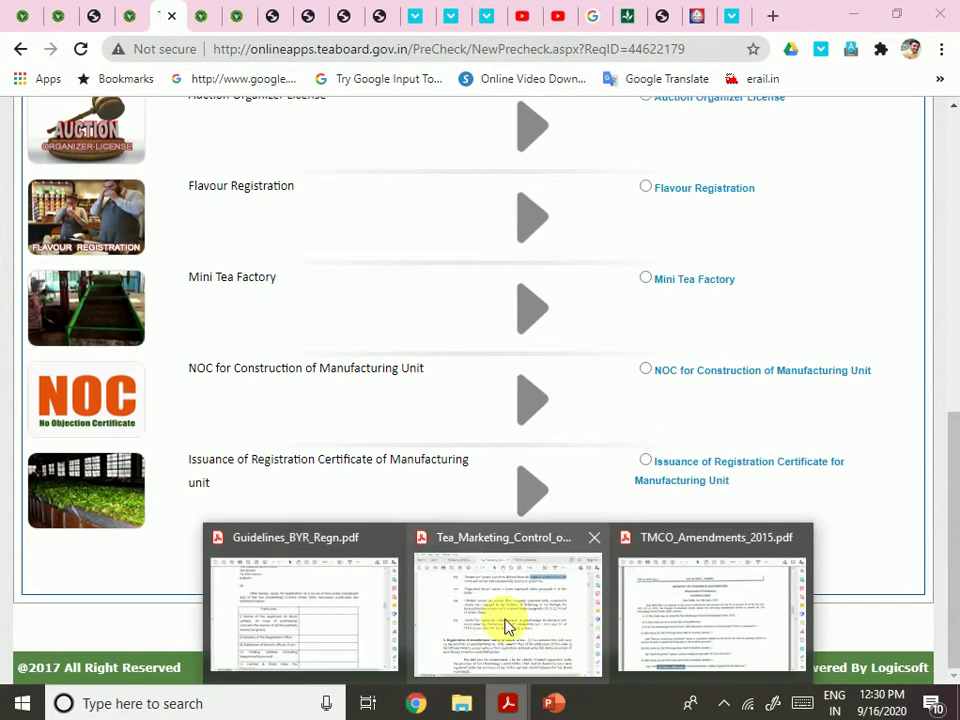
left_click(505, 620)
scroll(707, 461, "up", 5)
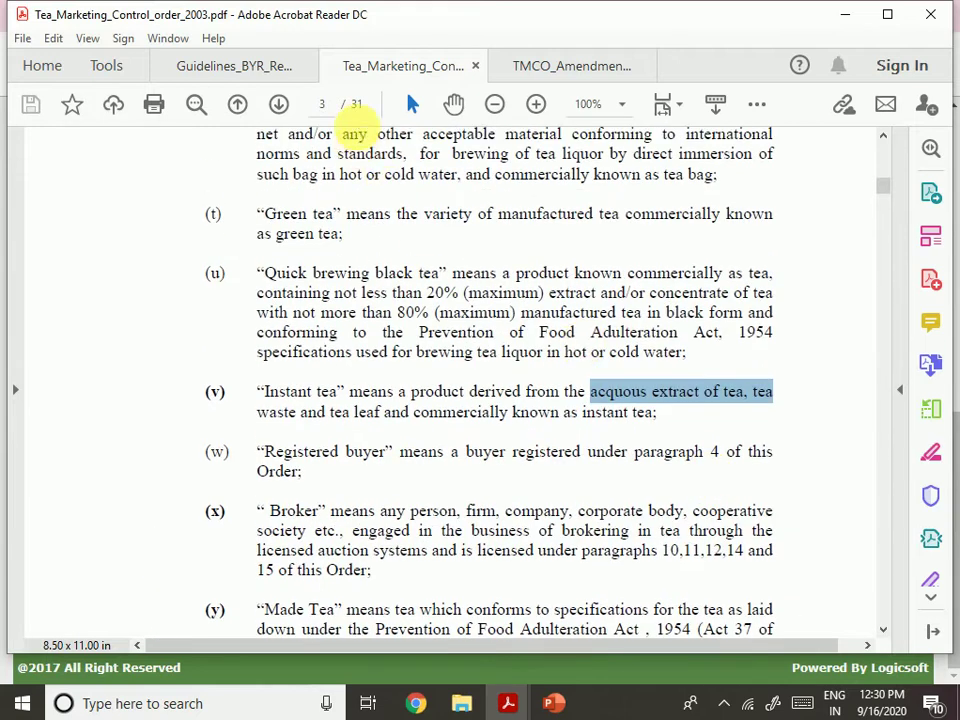
left_click(416, 703)
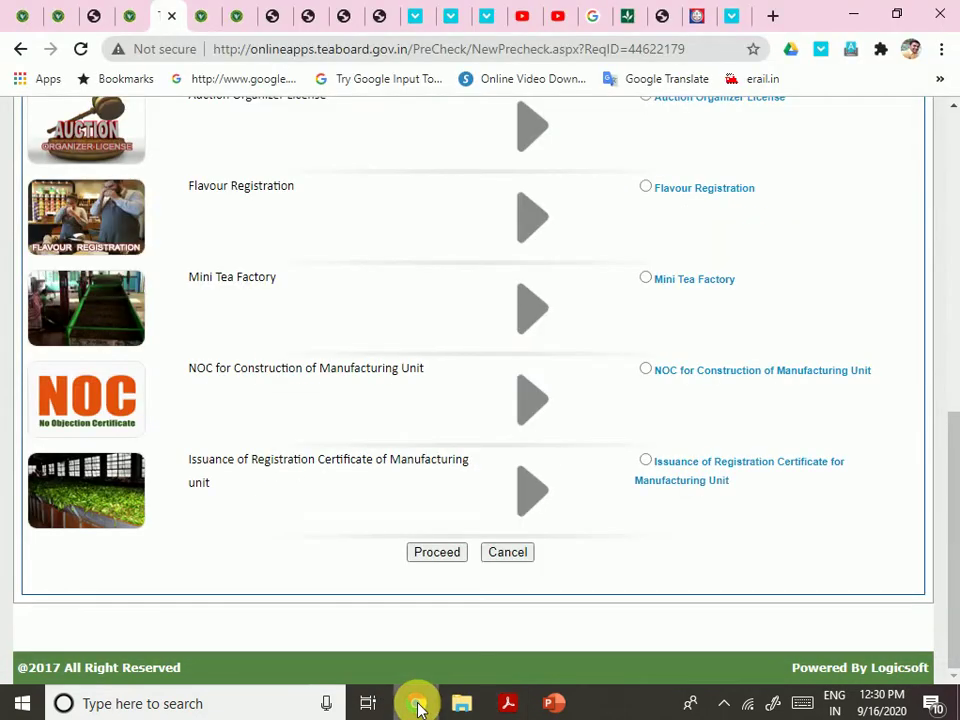
left_click(648, 464)
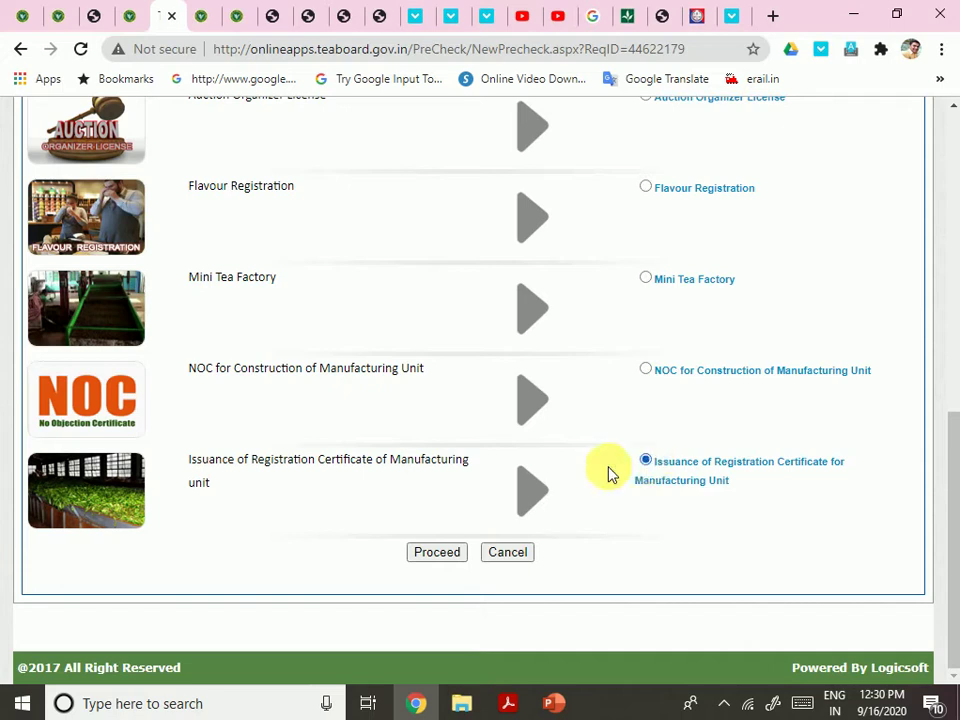
left_click(436, 553)
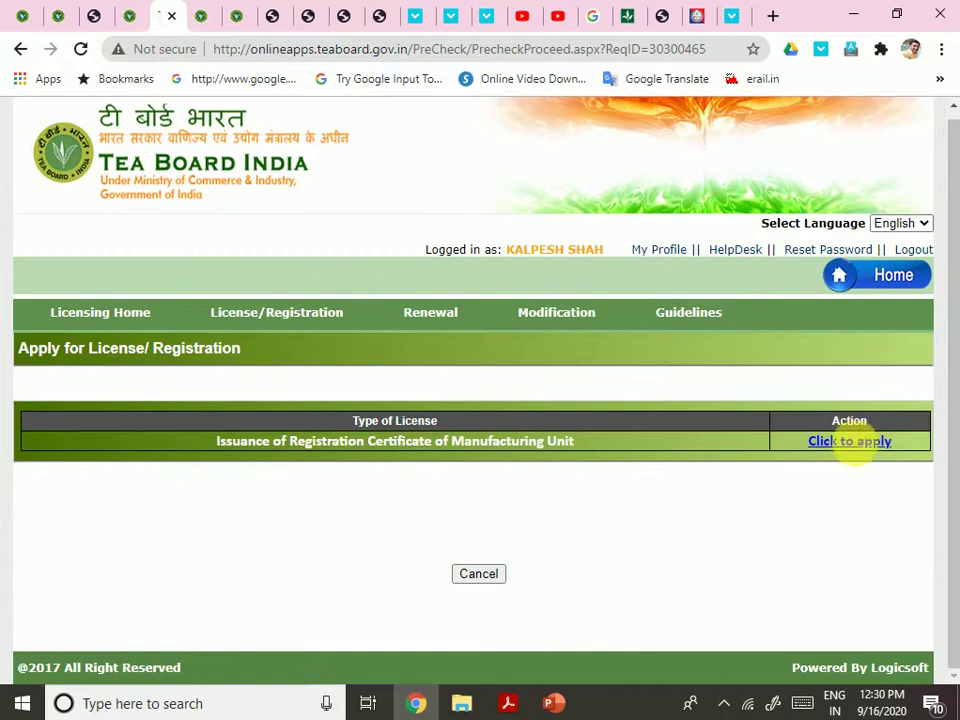
Open Form A and type the mailing address into the Address box
left_click(850, 441)
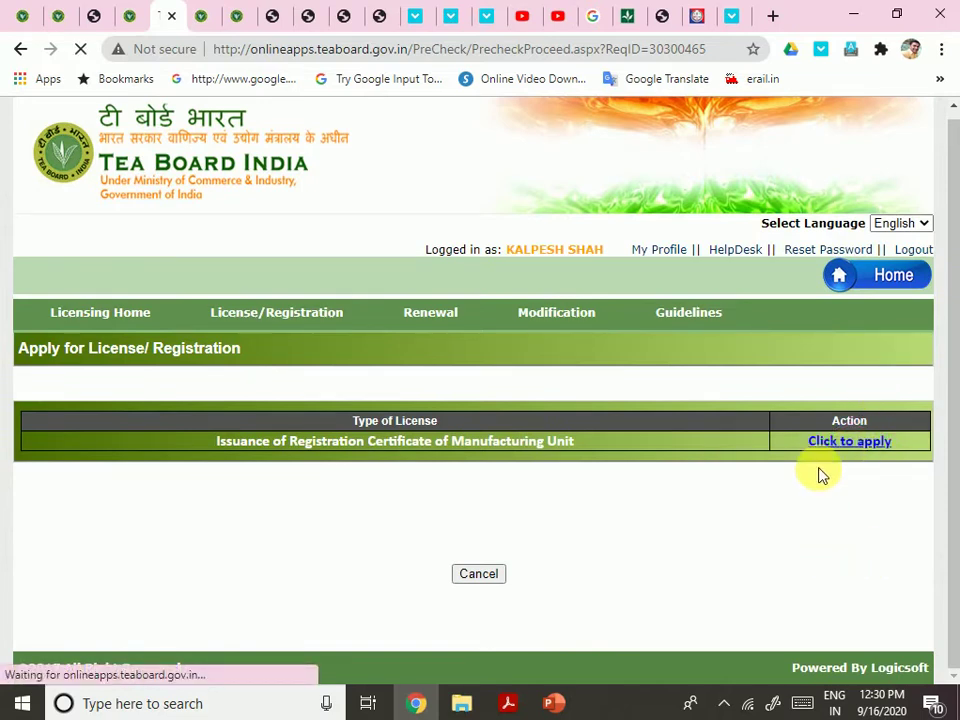
scroll(625, 437, "down", 2)
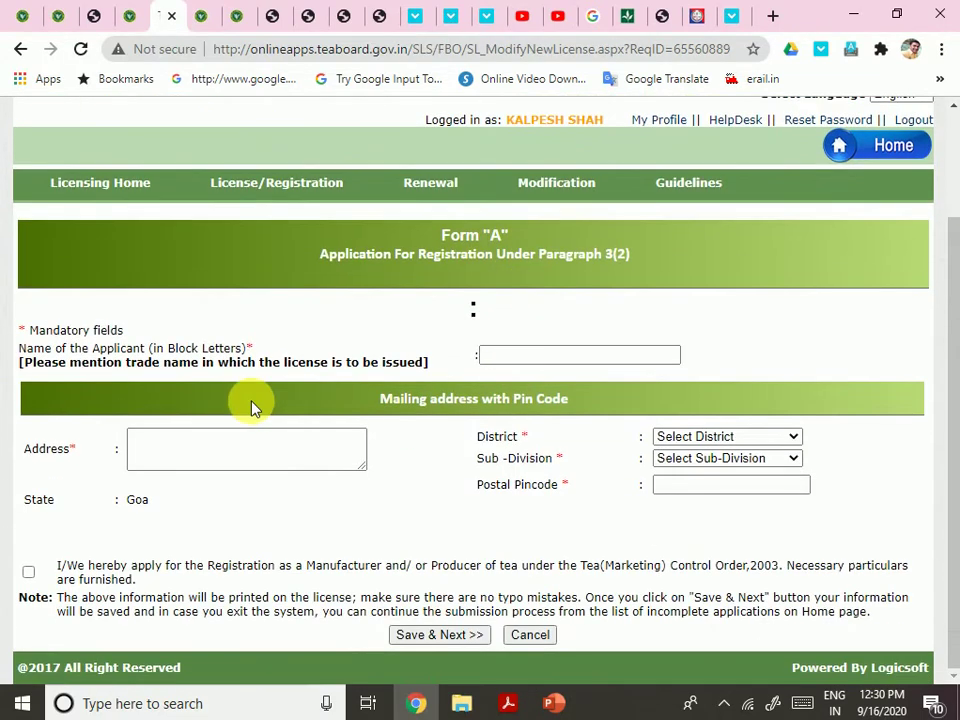
left_click(200, 452)
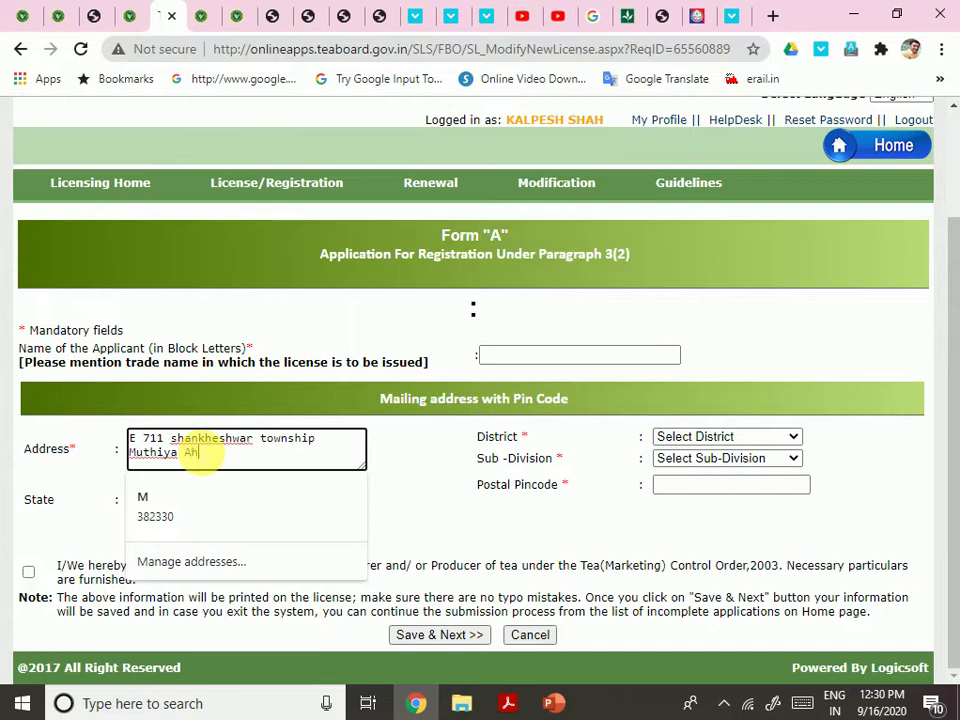
type("daba")
key("Tab")
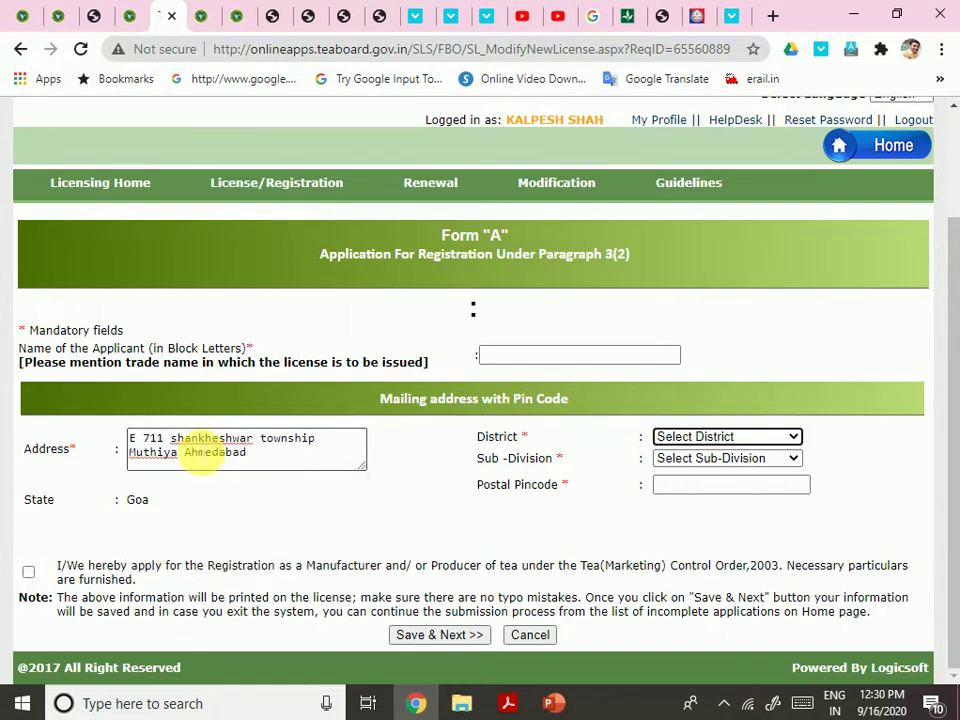
Open and close the District list without choosing, then go back a page
left_click(672, 441)
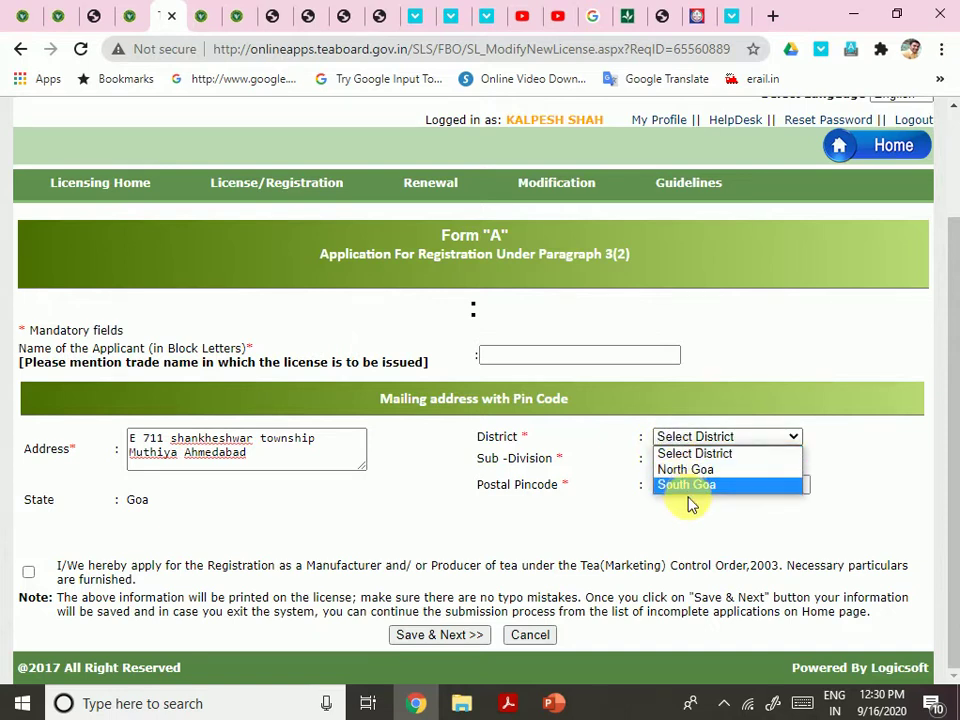
left_click(223, 512)
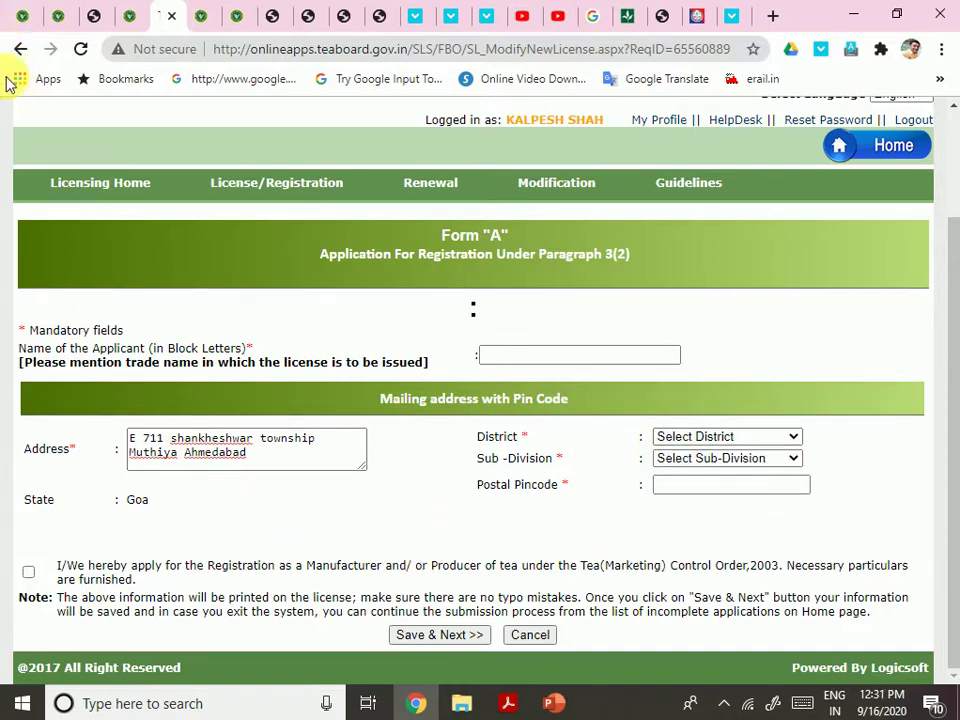
left_click(20, 48)
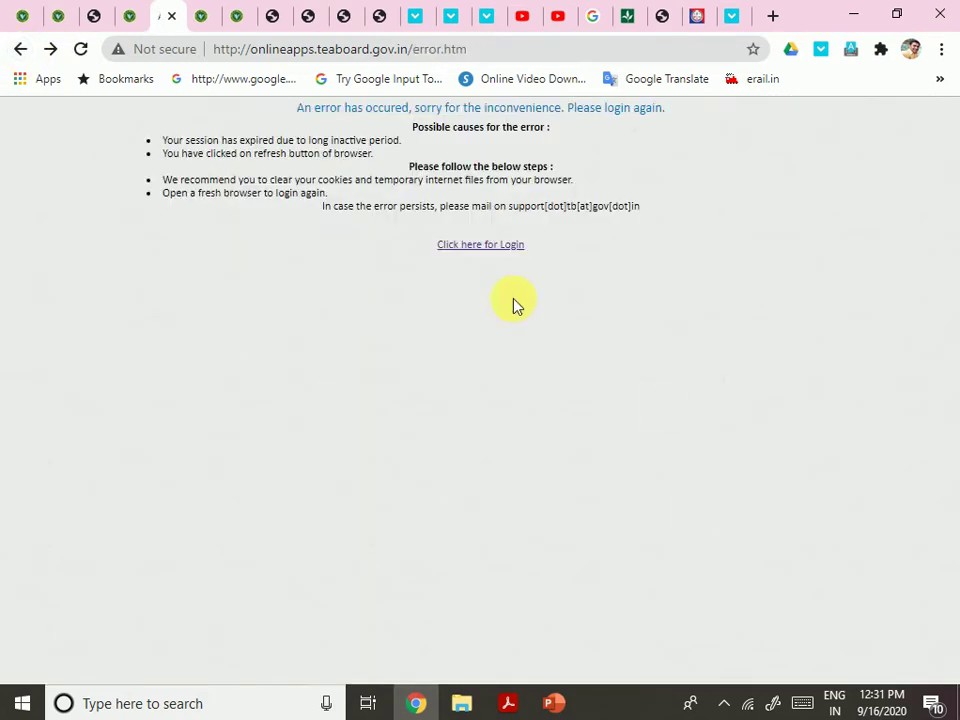
Log back in from the error page and open Licensing Management's List of applications
key("F9")
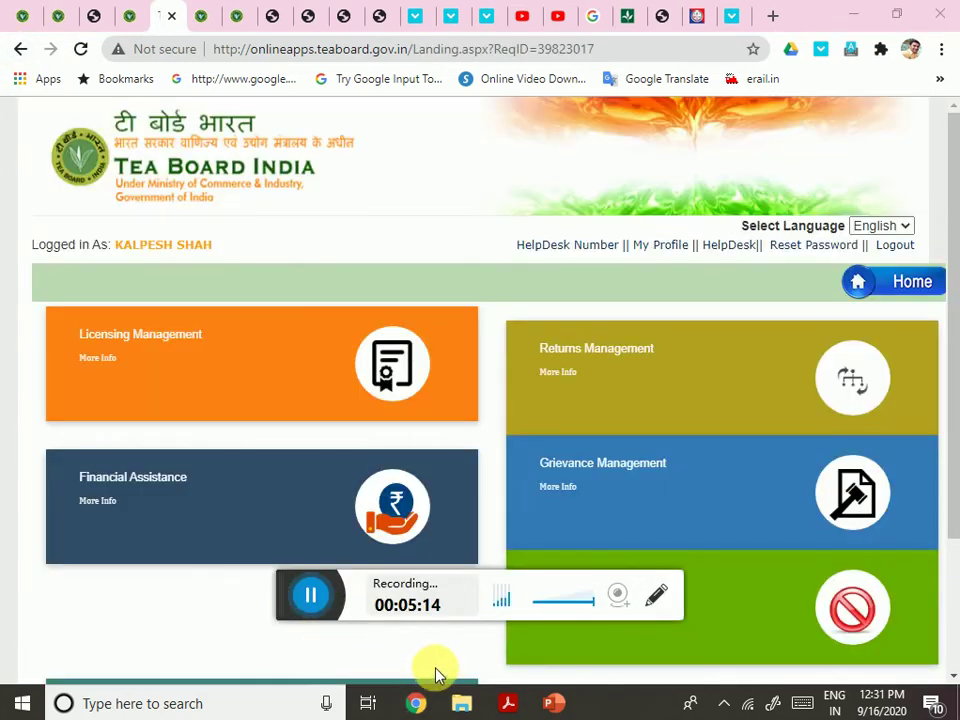
left_click(435, 667)
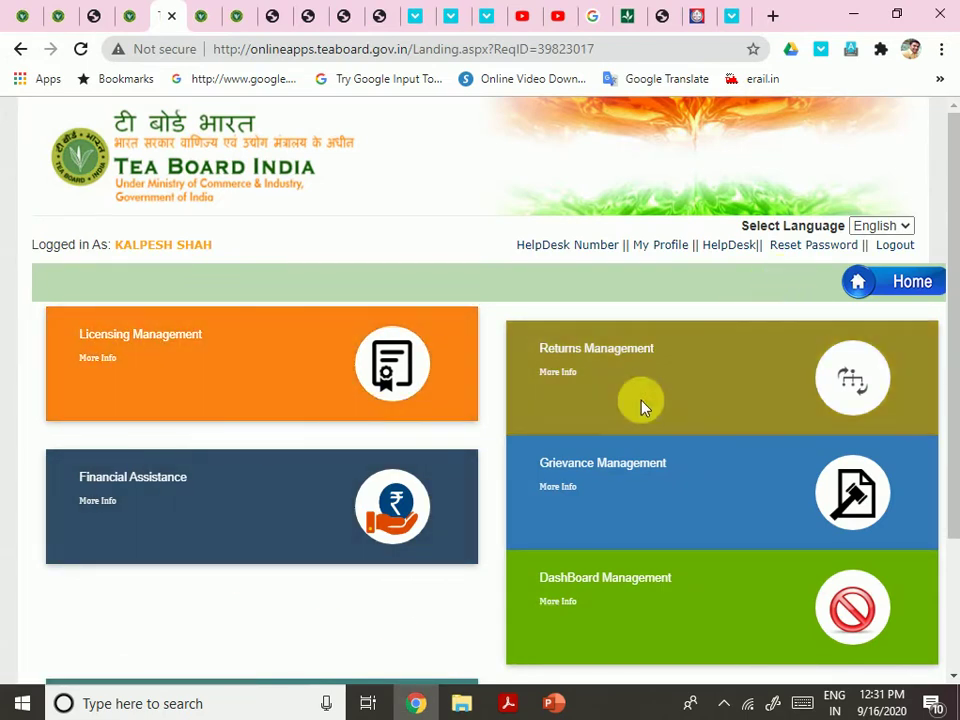
scroll(641, 405, "down", 3)
scroll(296, 443, "up", 3)
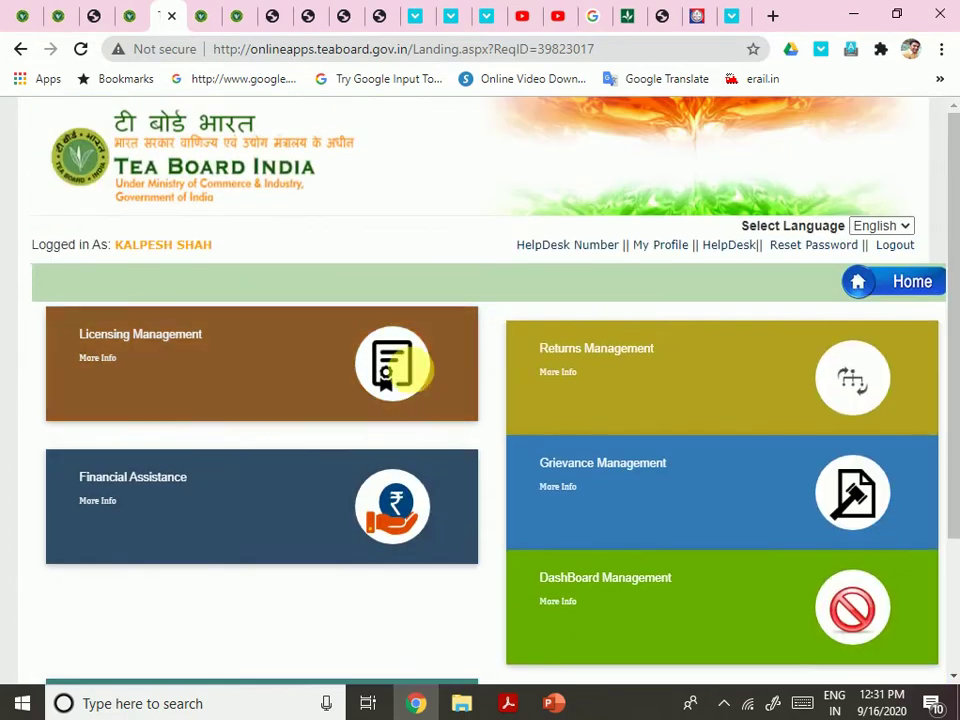
left_click(405, 360)
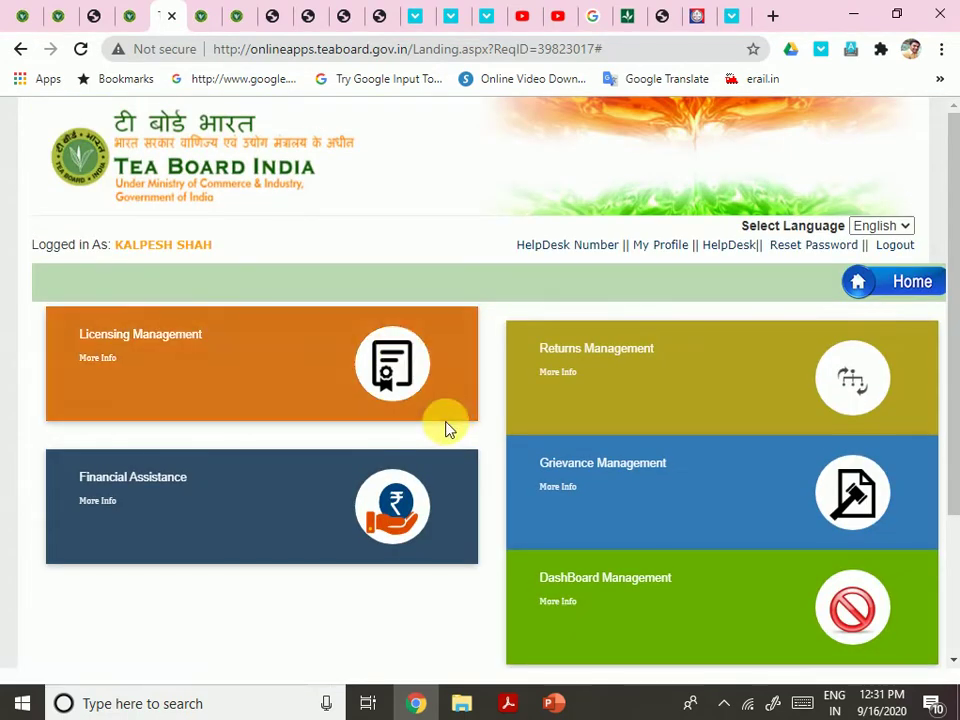
left_click(747, 705)
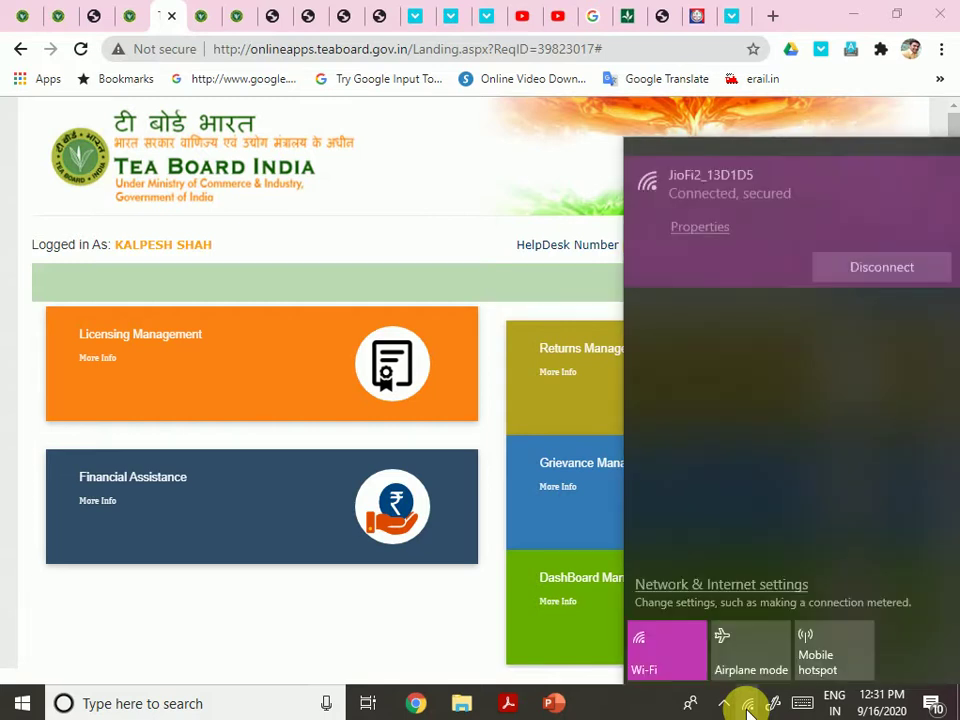
left_click(265, 652)
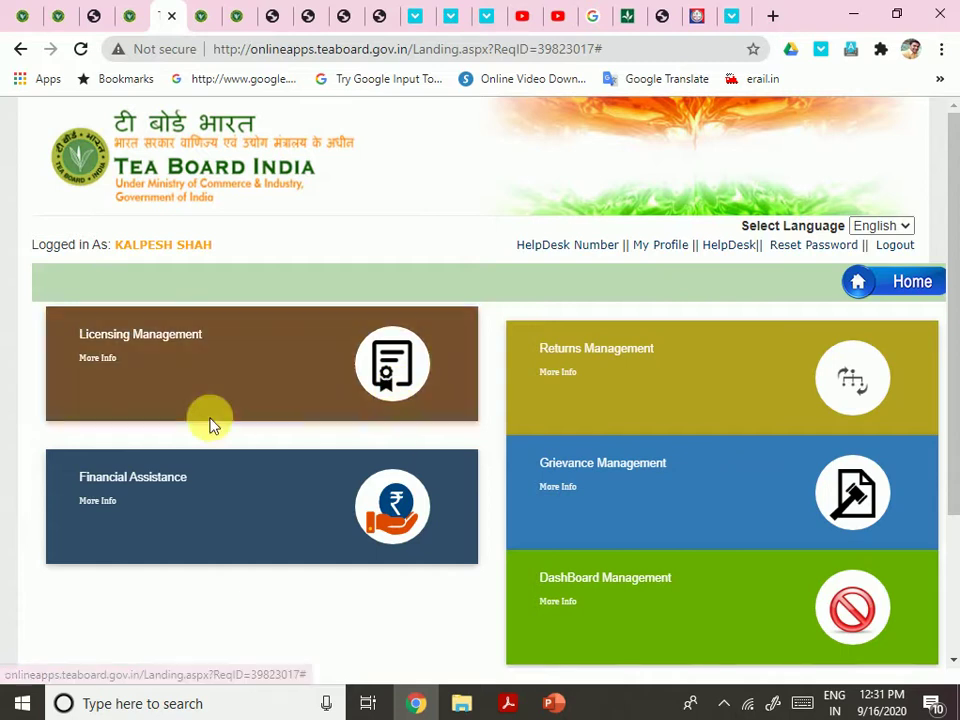
left_click(118, 336)
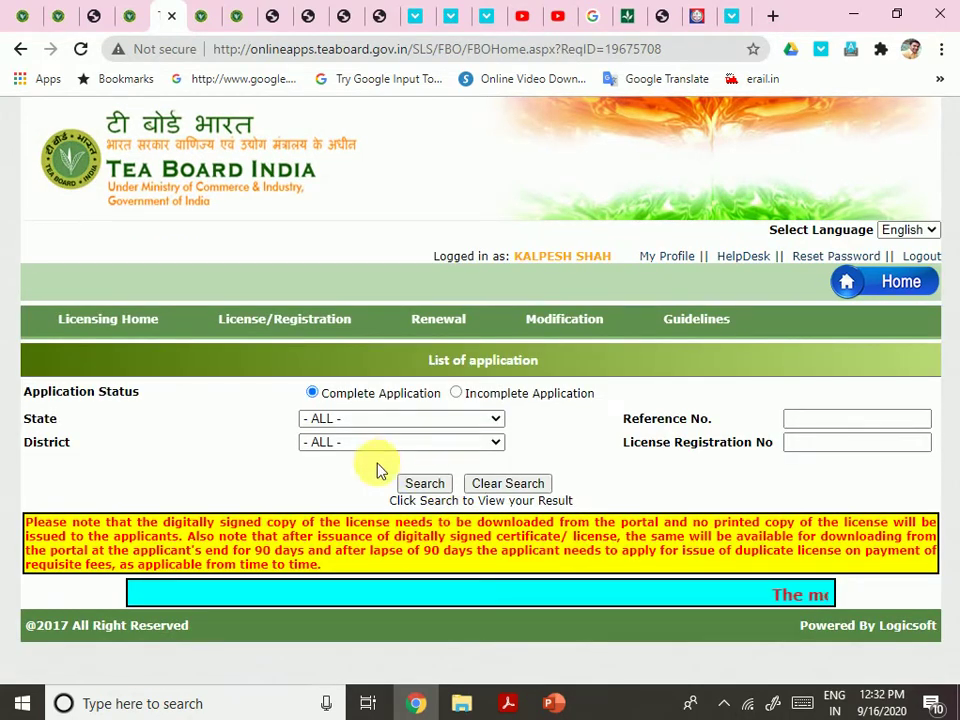
Start a new licence application, accept the declaration and choose Gujarat as the premises state
mouse_move(226, 317)
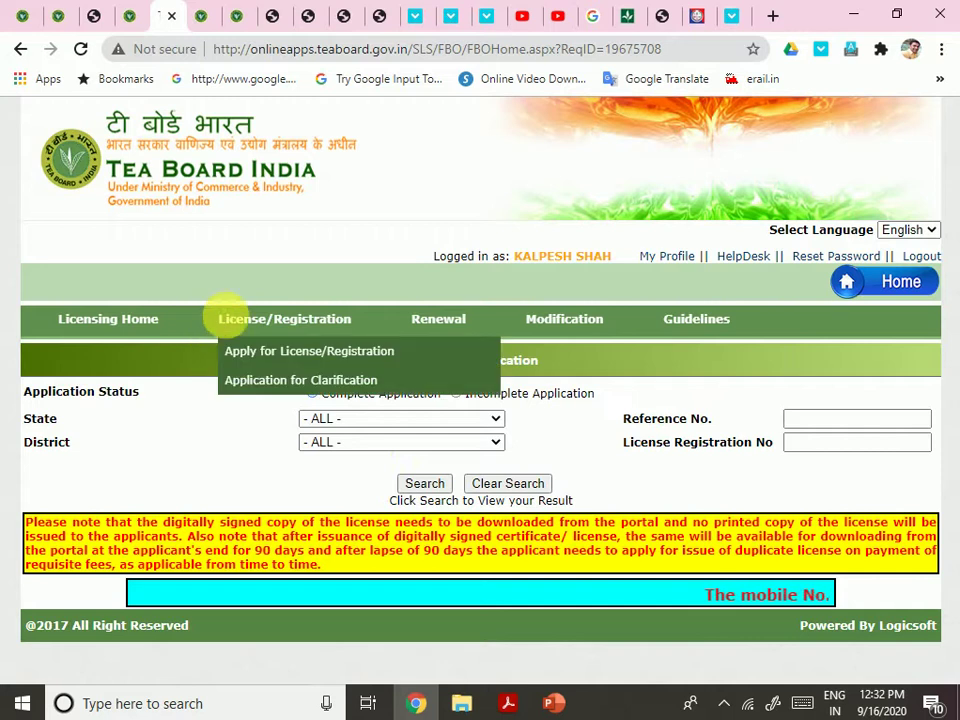
left_click(286, 355)
left_click(446, 491)
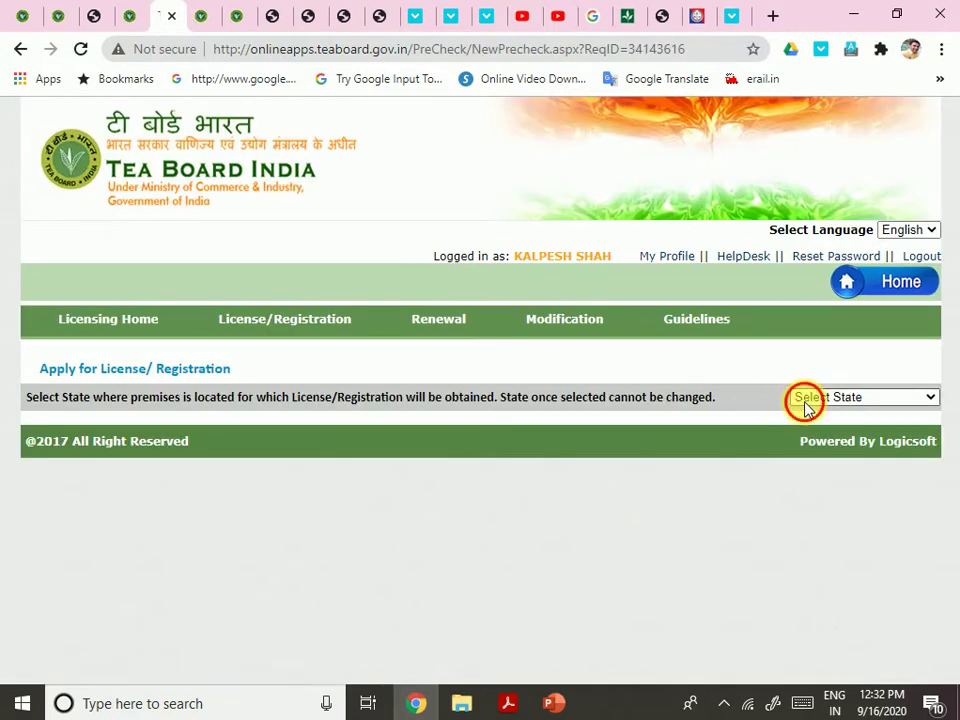
left_click(805, 405)
left_click(797, 272)
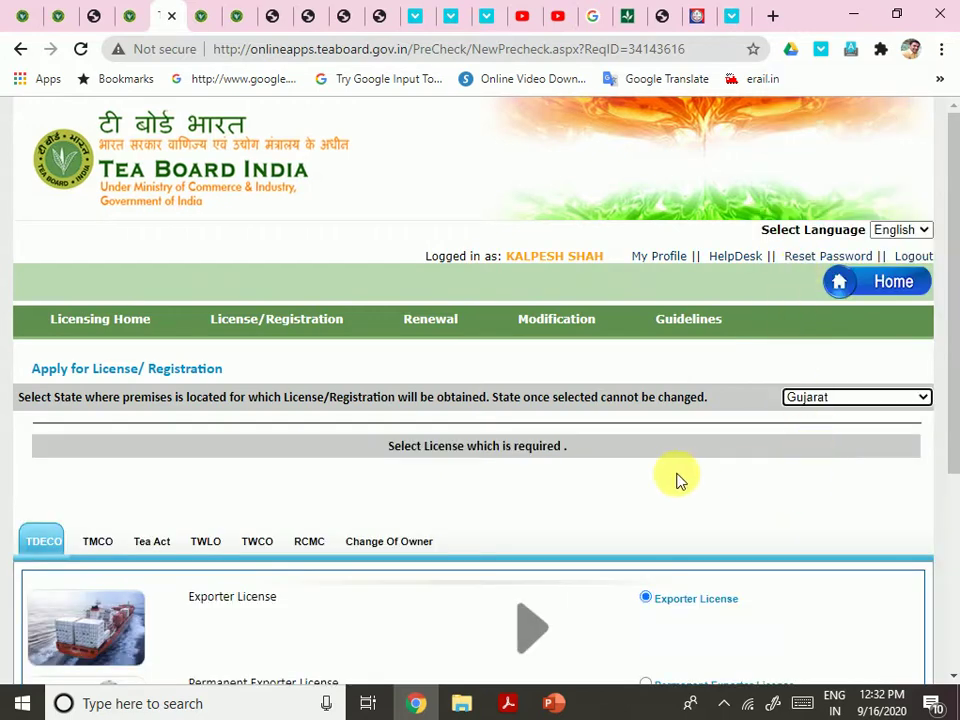
Under TMCO, pick Issuance of Registration Certificate for Manufacturing Unit, proceed and open Form A
scroll(676, 480, "down", 3)
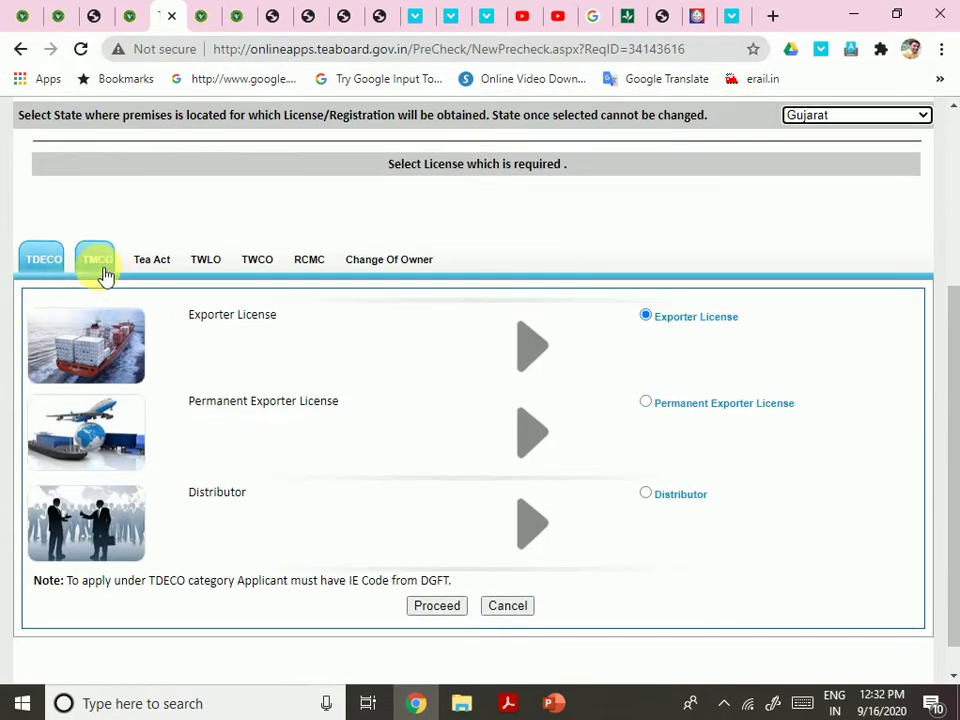
left_click(100, 266)
scroll(531, 519, "down", 4)
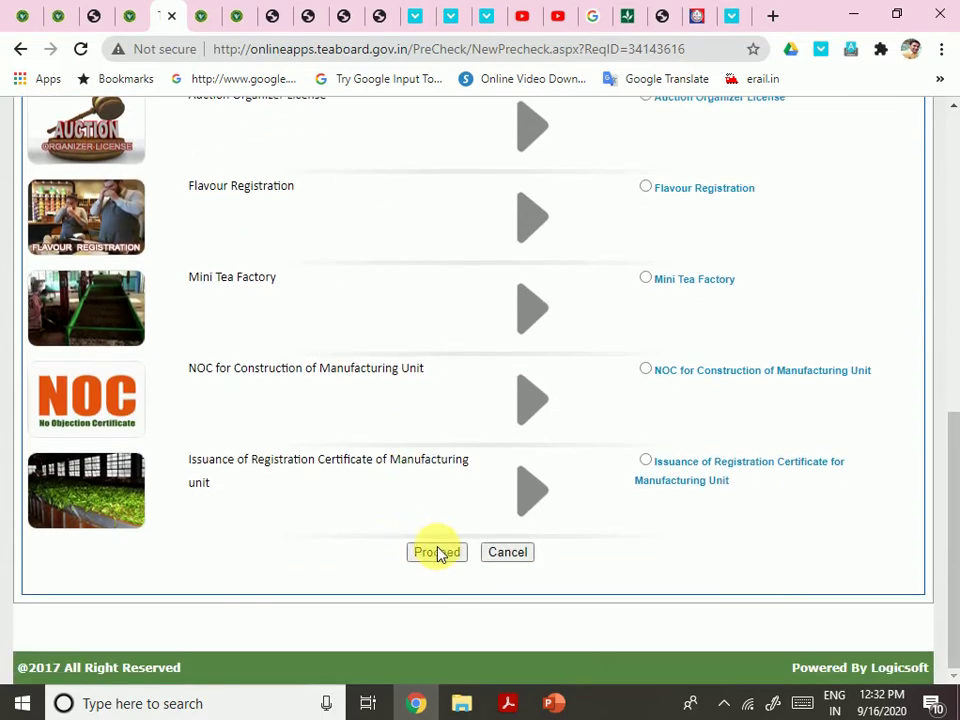
left_click(646, 462)
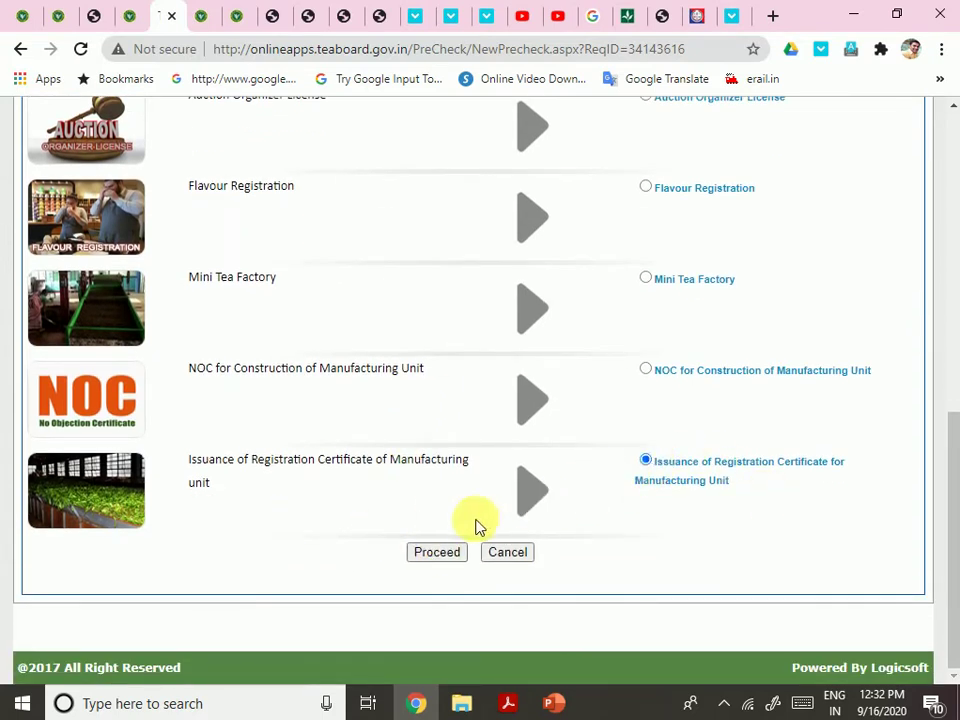
left_click(439, 553)
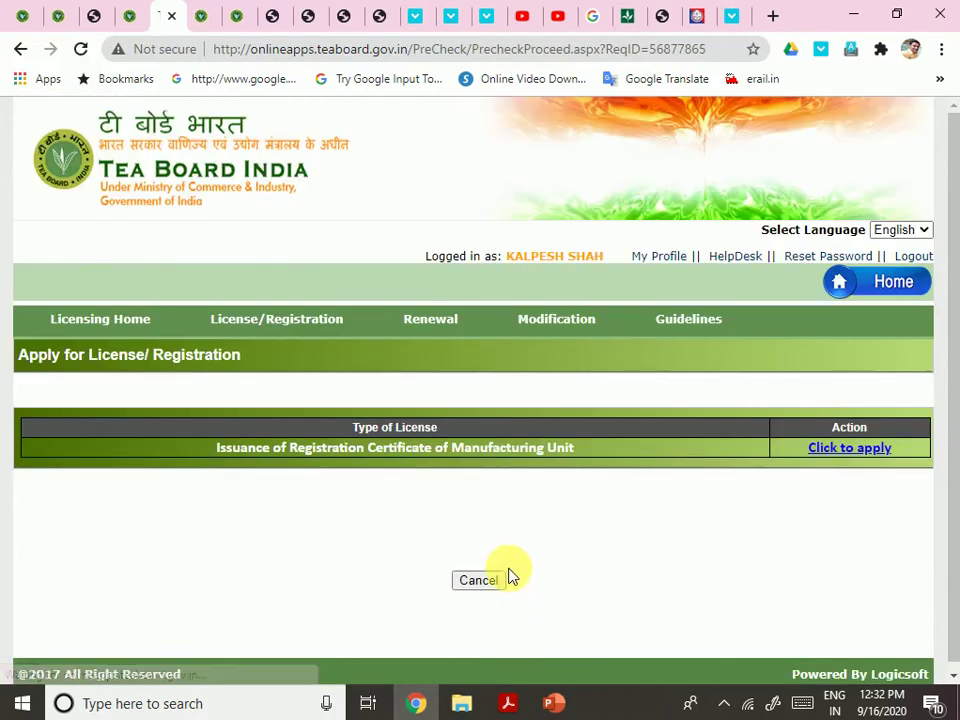
left_click(858, 447)
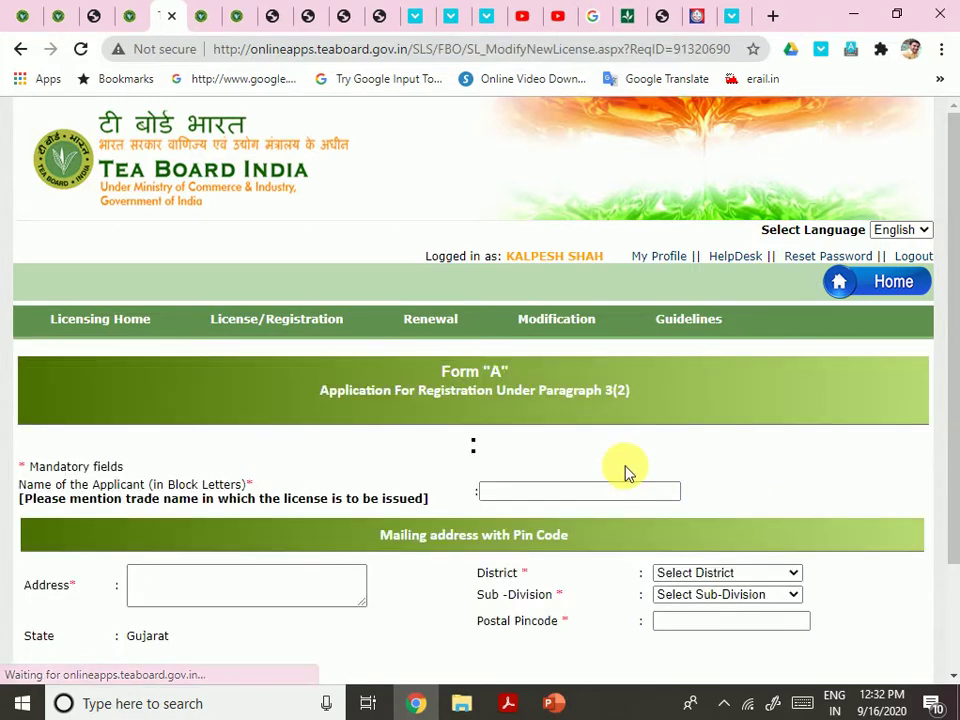
Enter the applicant's trade name and begin the mailing address
scroll(621, 469, "down", 2)
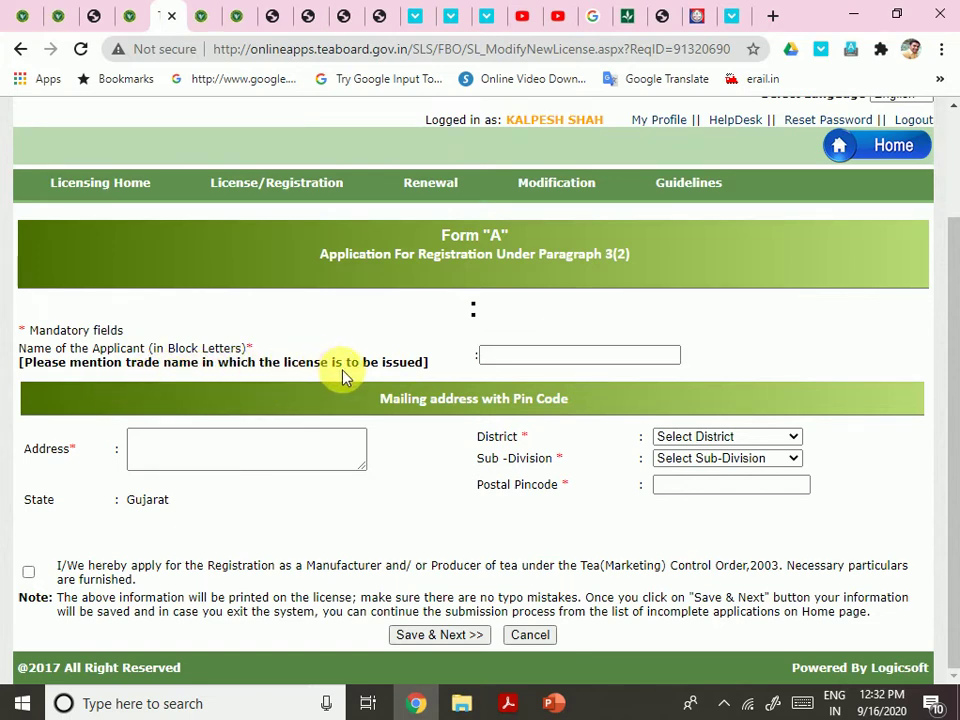
left_click(553, 356)
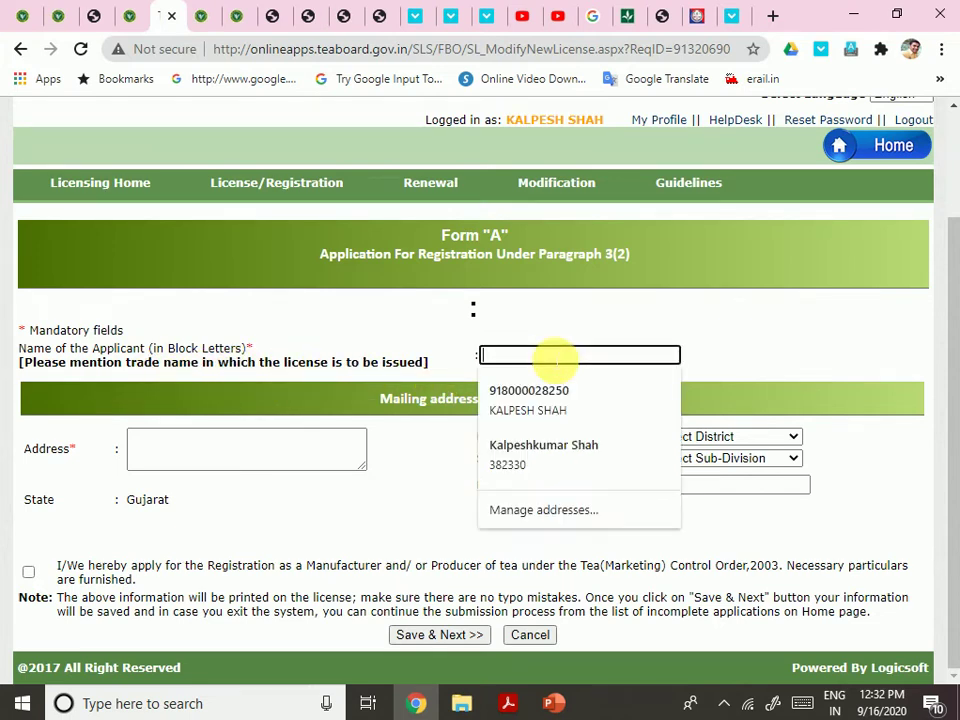
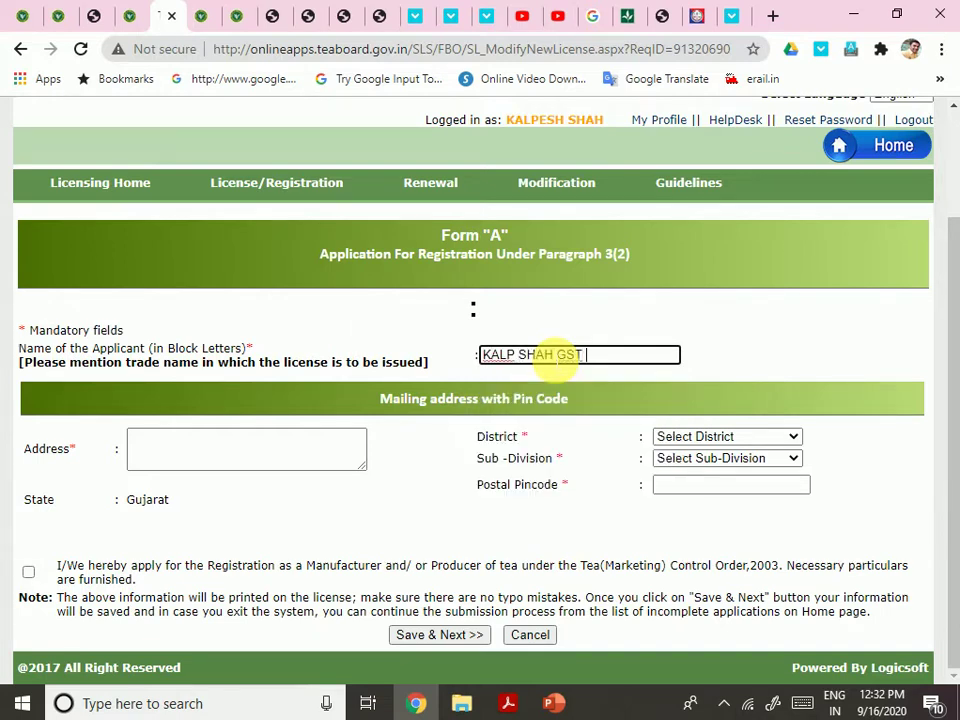
key("Tab")
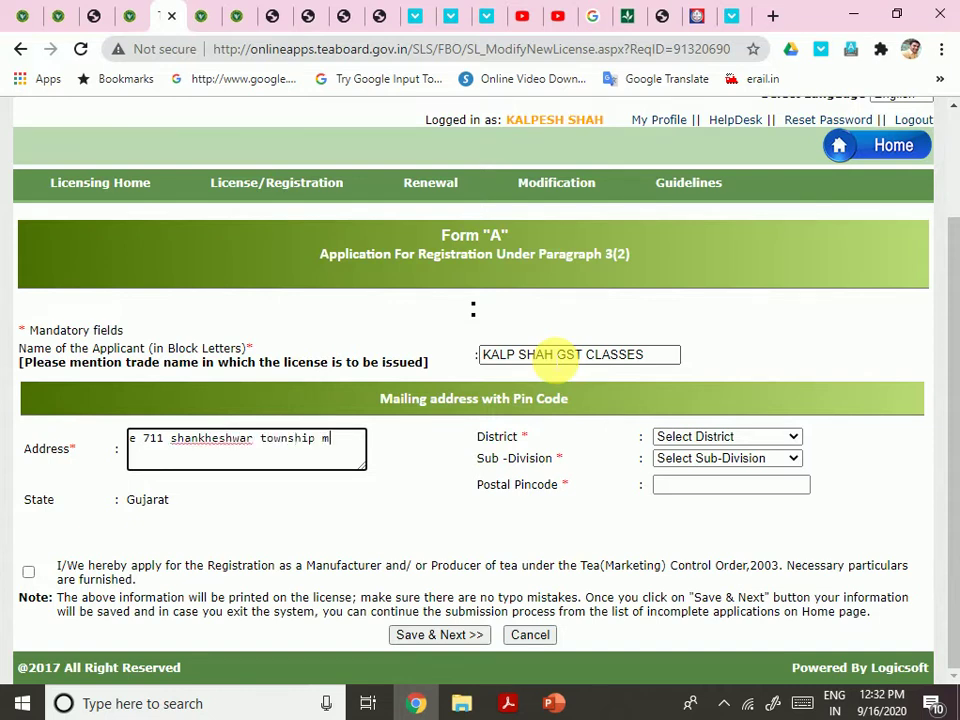
type("ya naroda")
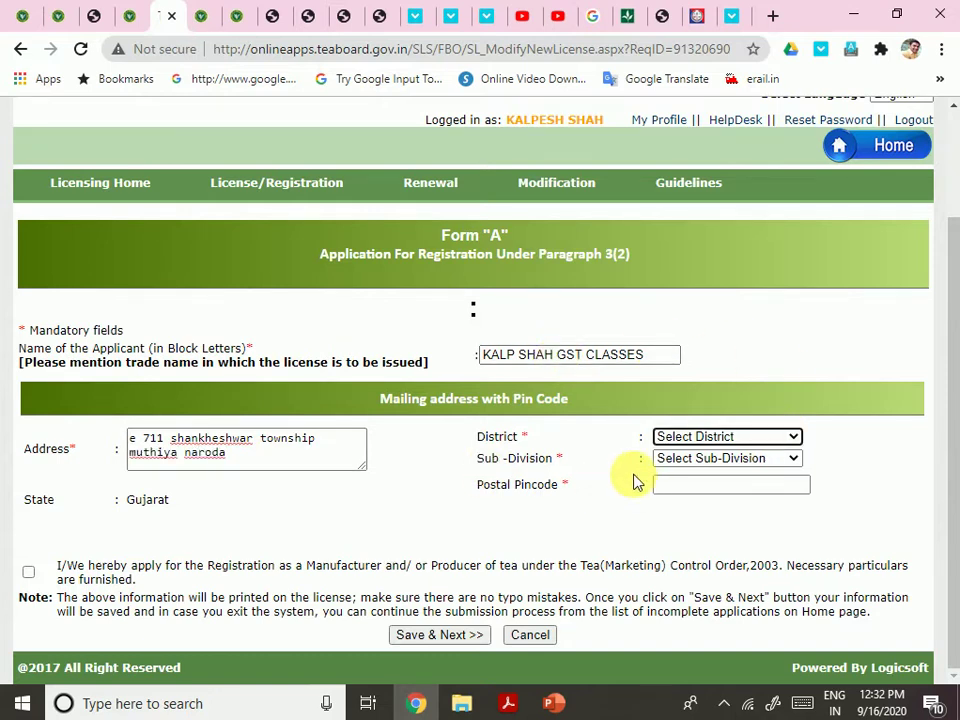
Set district Ahmedabad Municipal Corporation, sub-division Ahmedabad City and the pincode, accept the declaration, and save
left_click(662, 437)
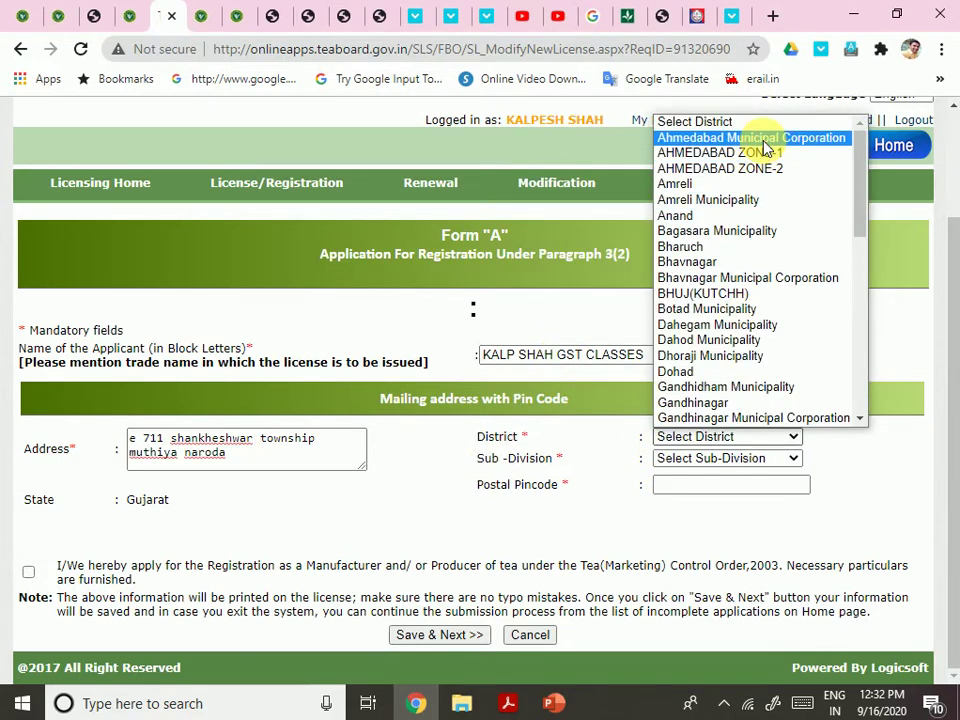
left_click(707, 137)
scroll(762, 480, "down", 2)
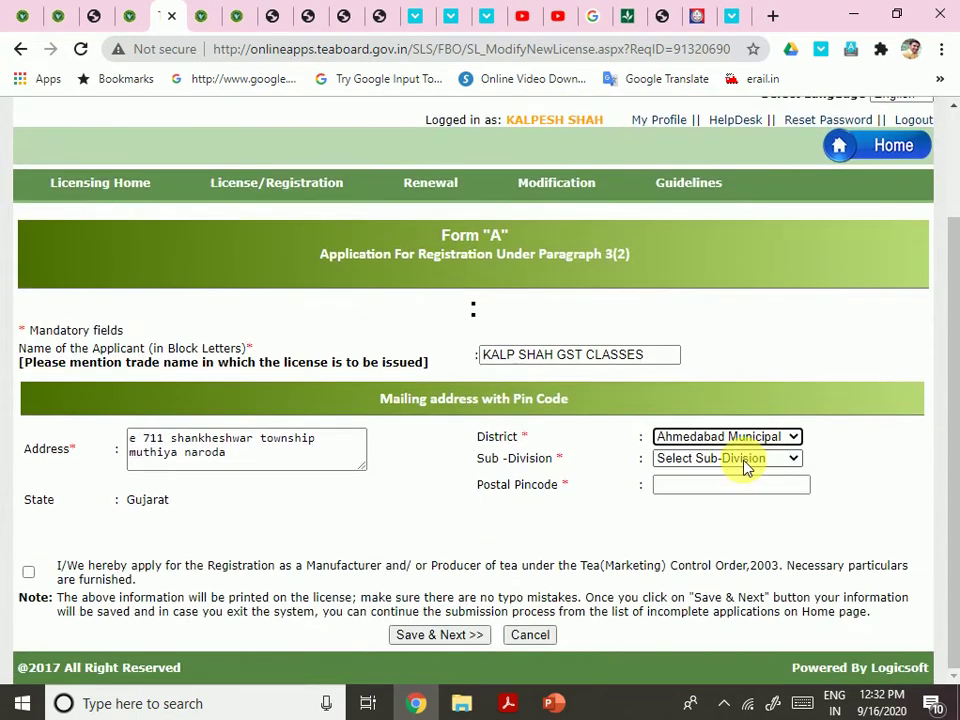
left_click(727, 457)
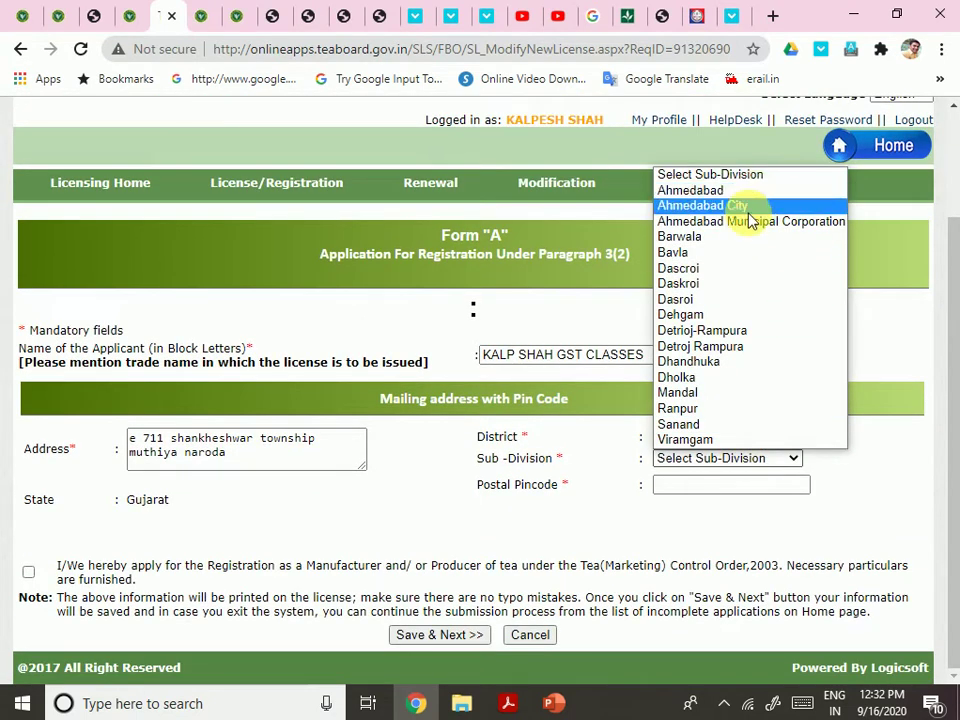
left_click(748, 208)
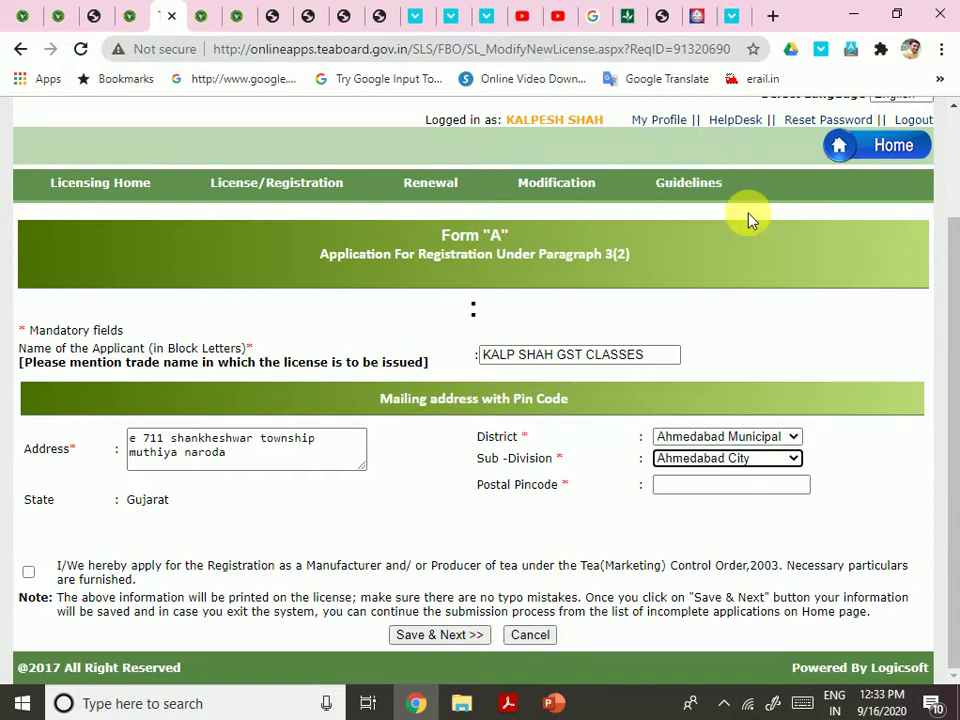
left_click(730, 486)
type("382330")
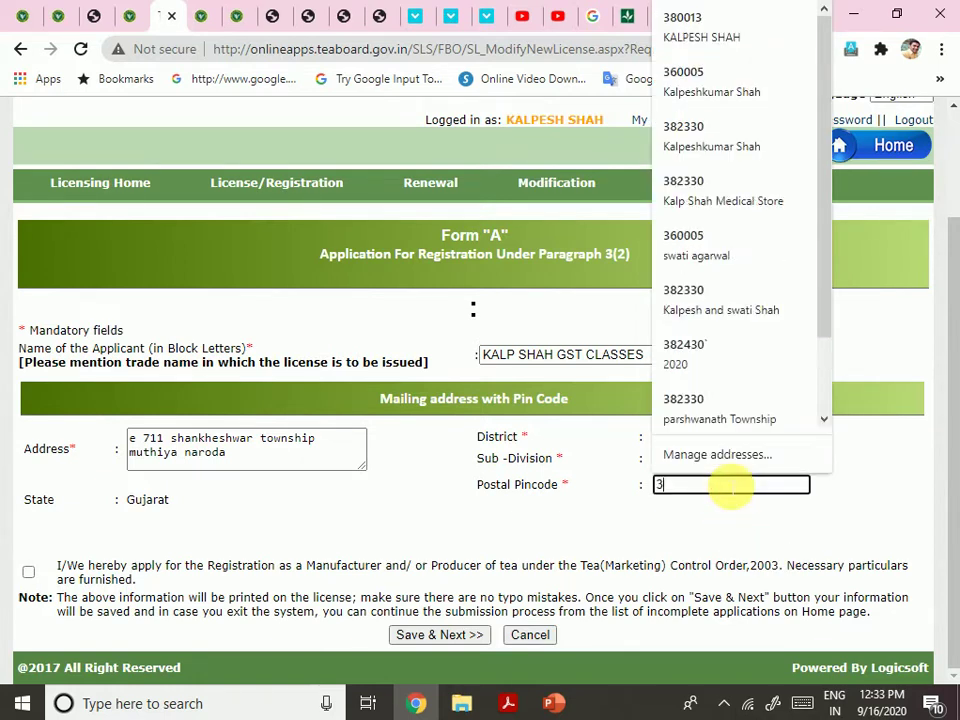
left_click(29, 574)
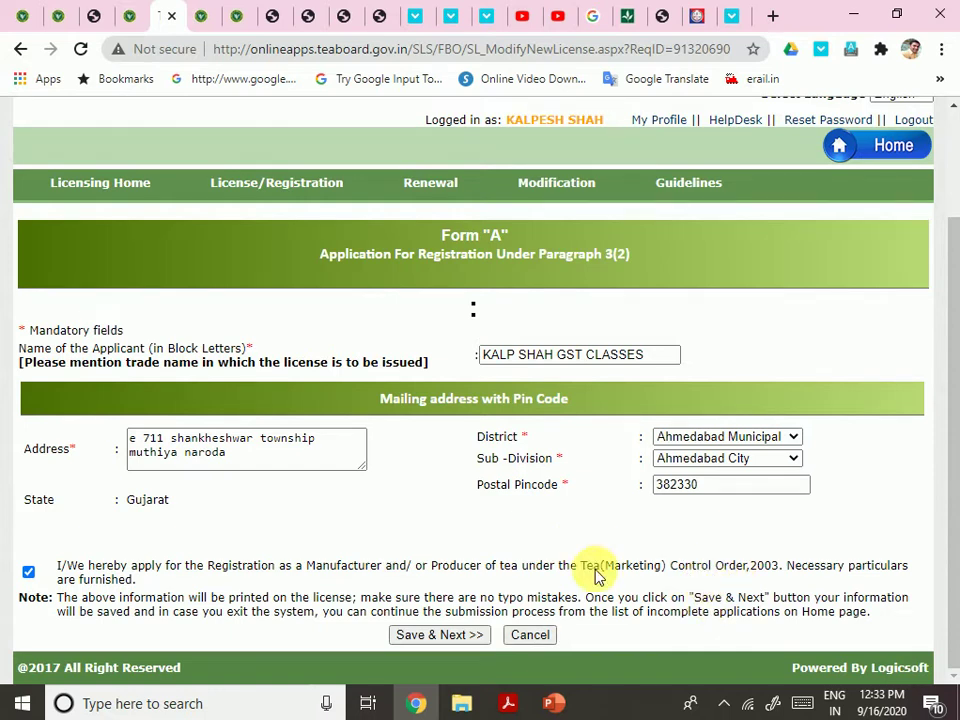
left_click(438, 636)
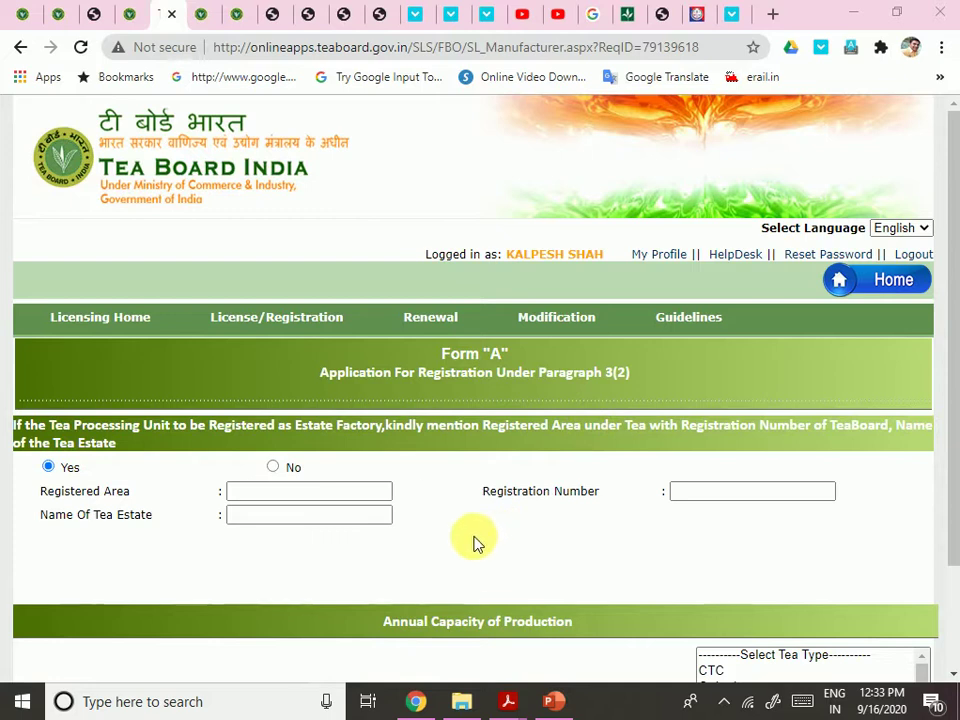
After toggling between Yes and No, leave the estate factory question set to No
left_click(270, 496)
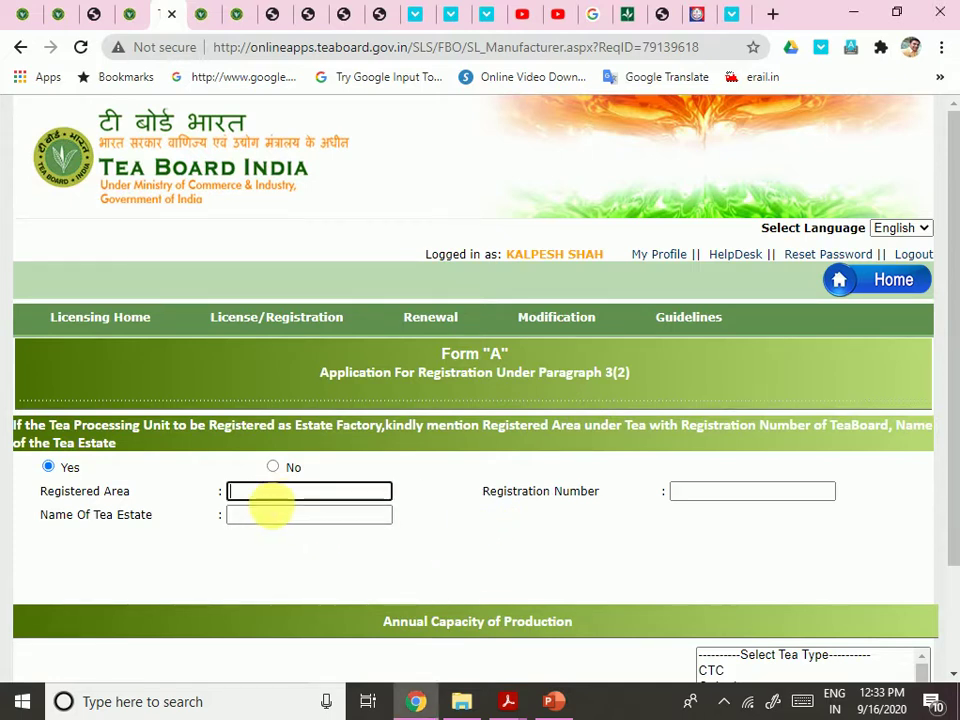
left_click(279, 515)
left_click(553, 529)
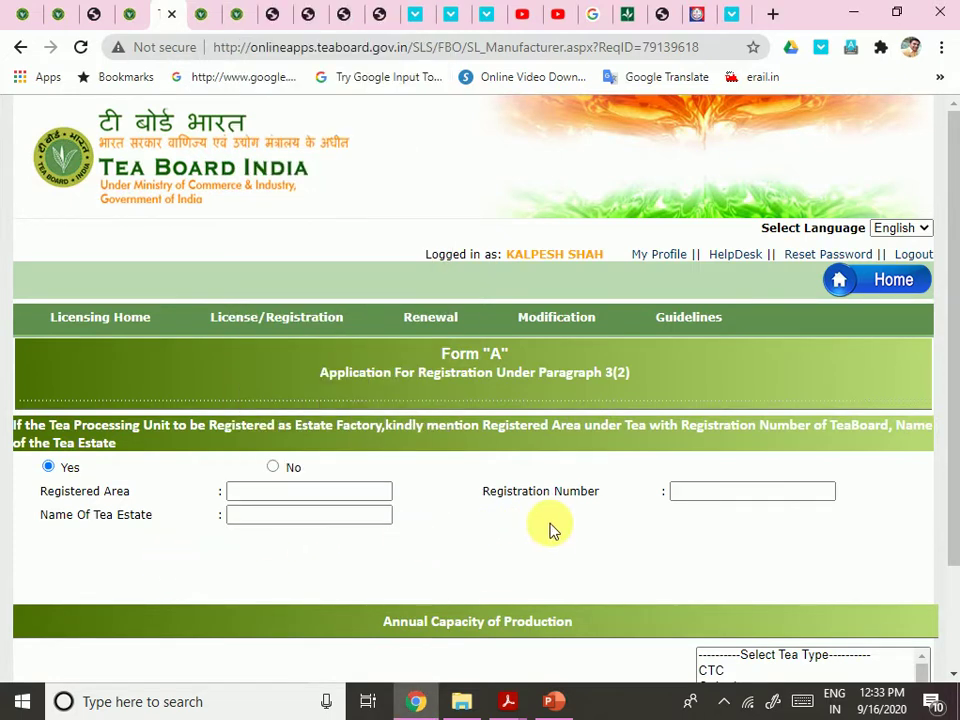
scroll(553, 529, "down", 2)
scroll(548, 538, "up", 2)
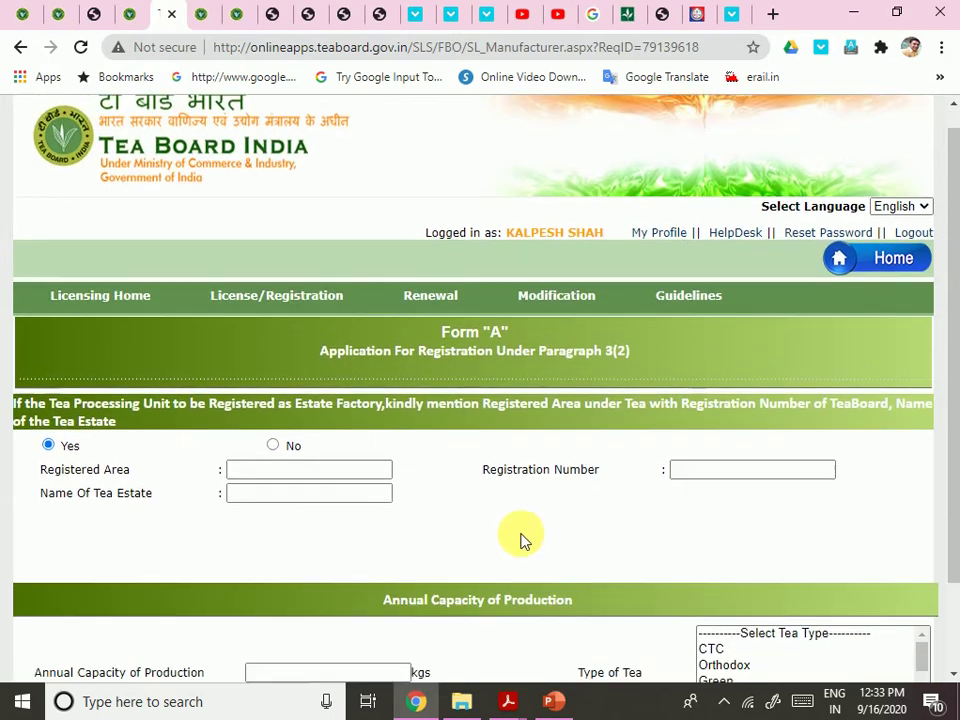
scroll(521, 536, "down", 2)
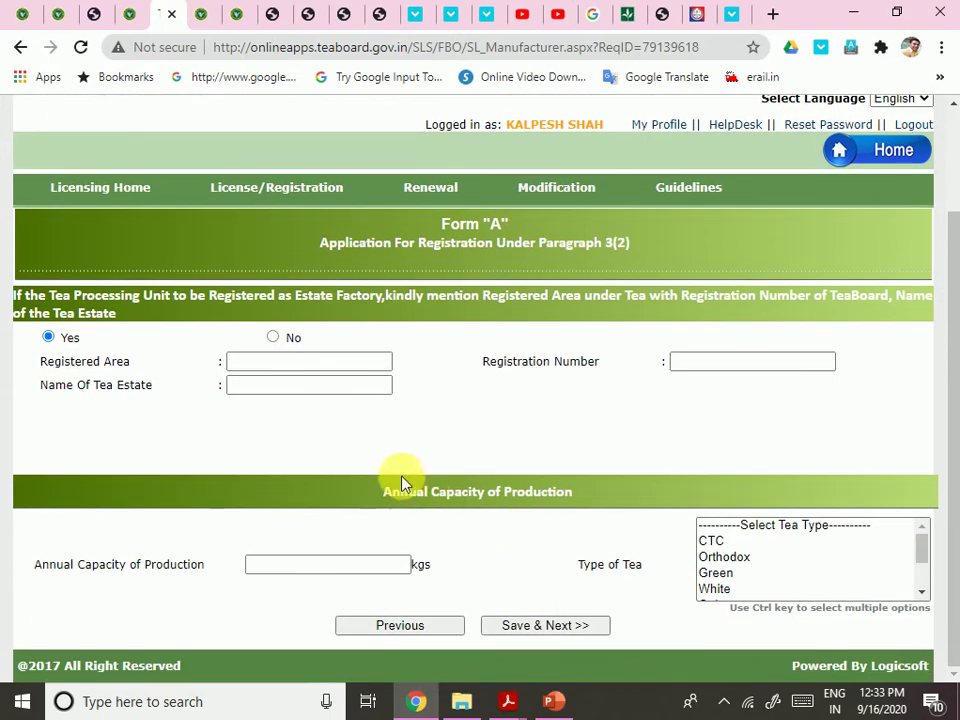
left_click(272, 337)
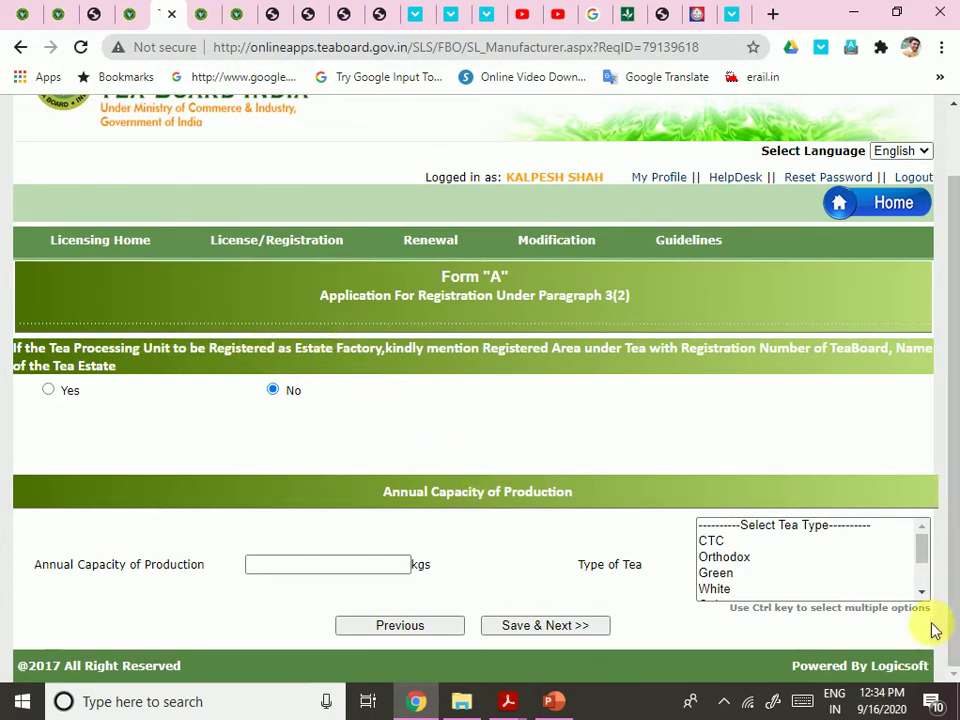
left_click(48, 391)
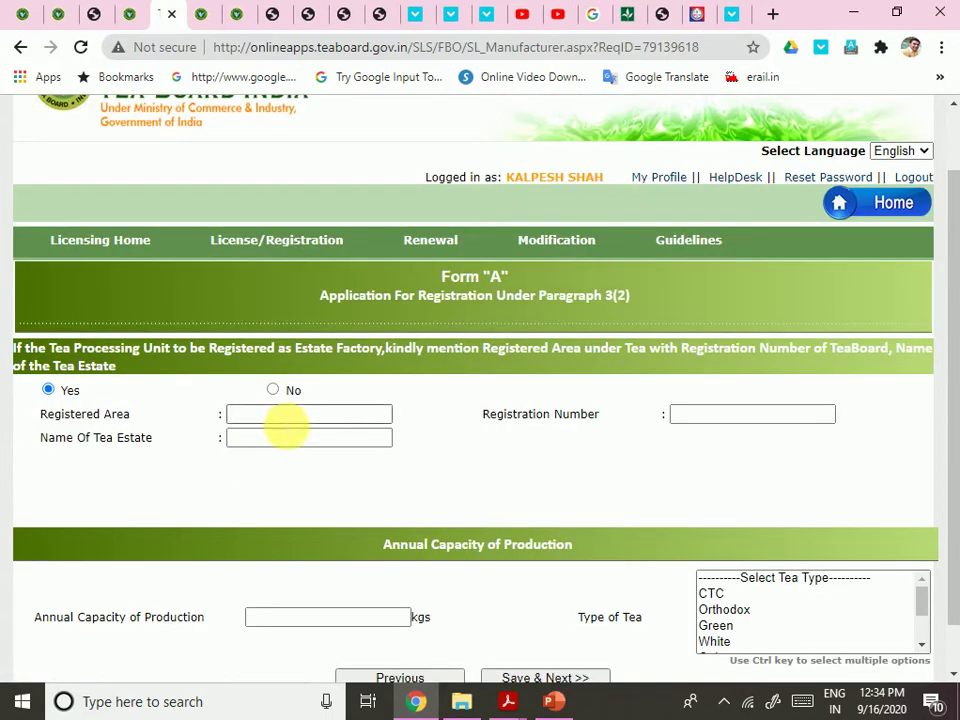
left_click(286, 424)
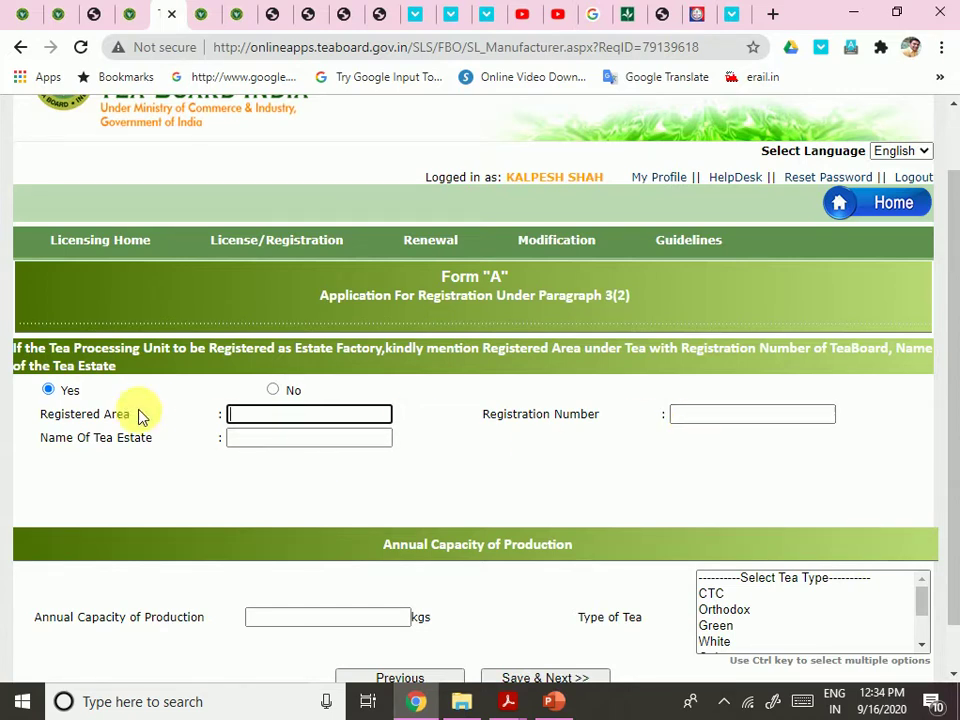
left_click(271, 392)
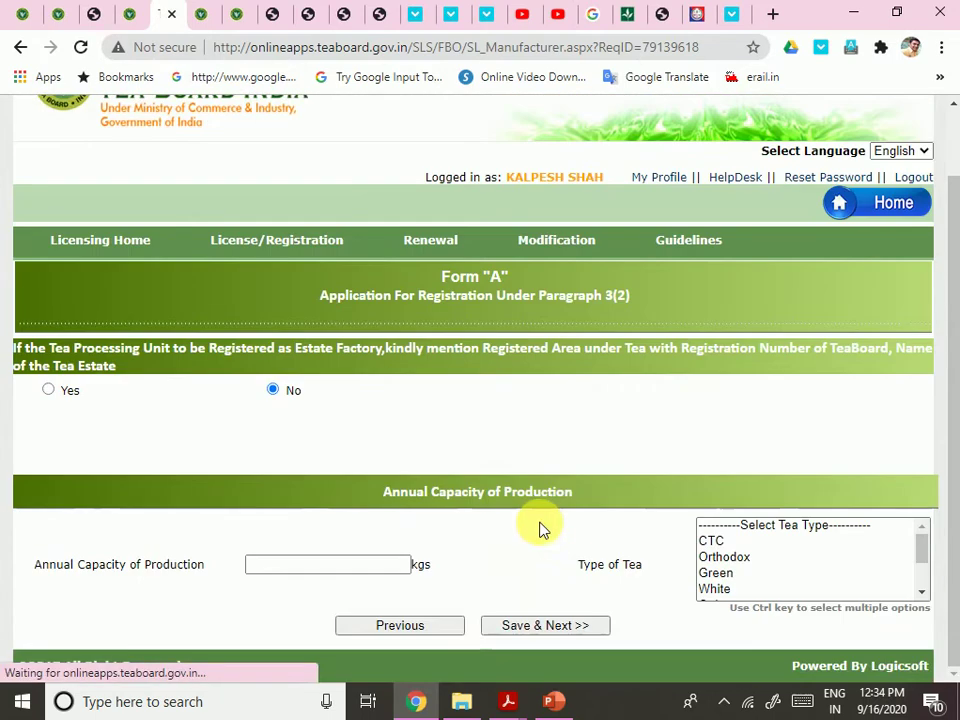
Enter 5000 kgs annual capacity, select Instant Tea and Premix Tea, and save the page
left_click(346, 580)
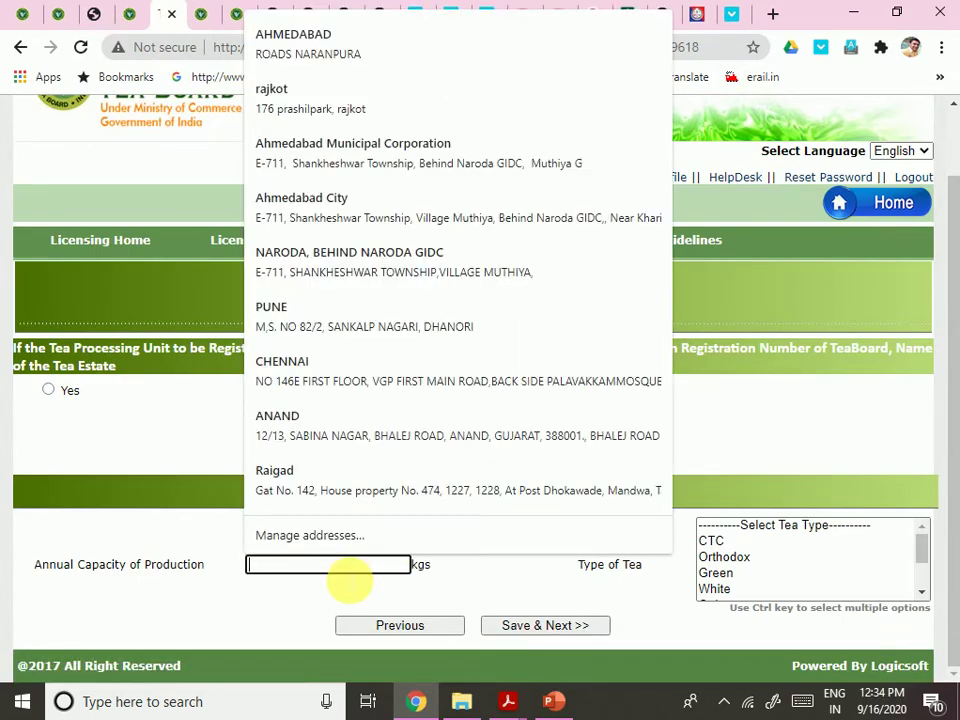
type("500")
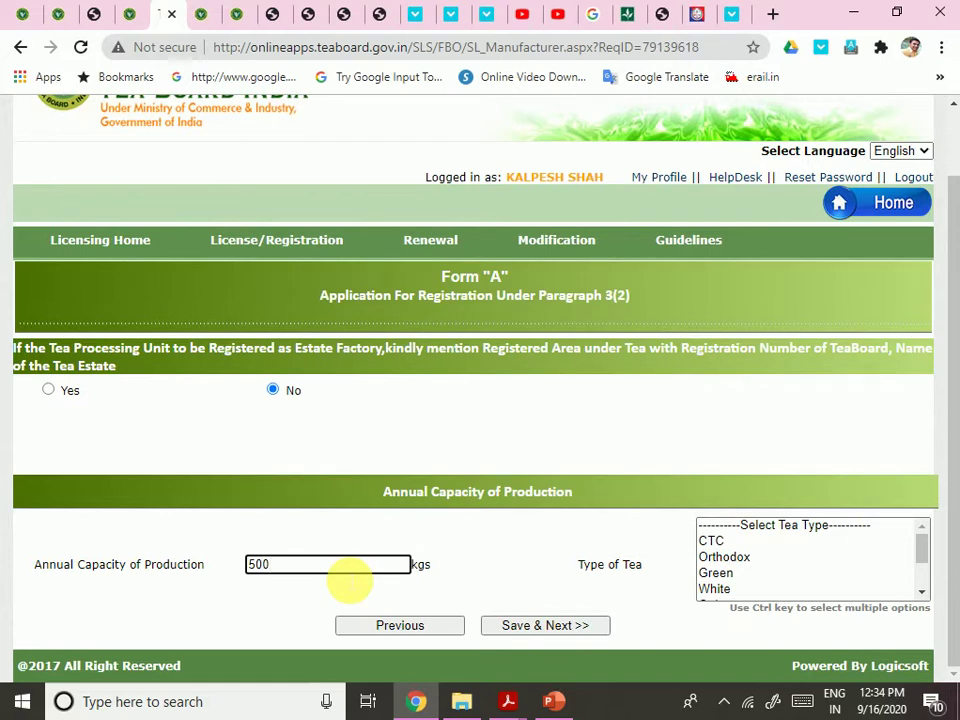
type("0")
key("Tab")
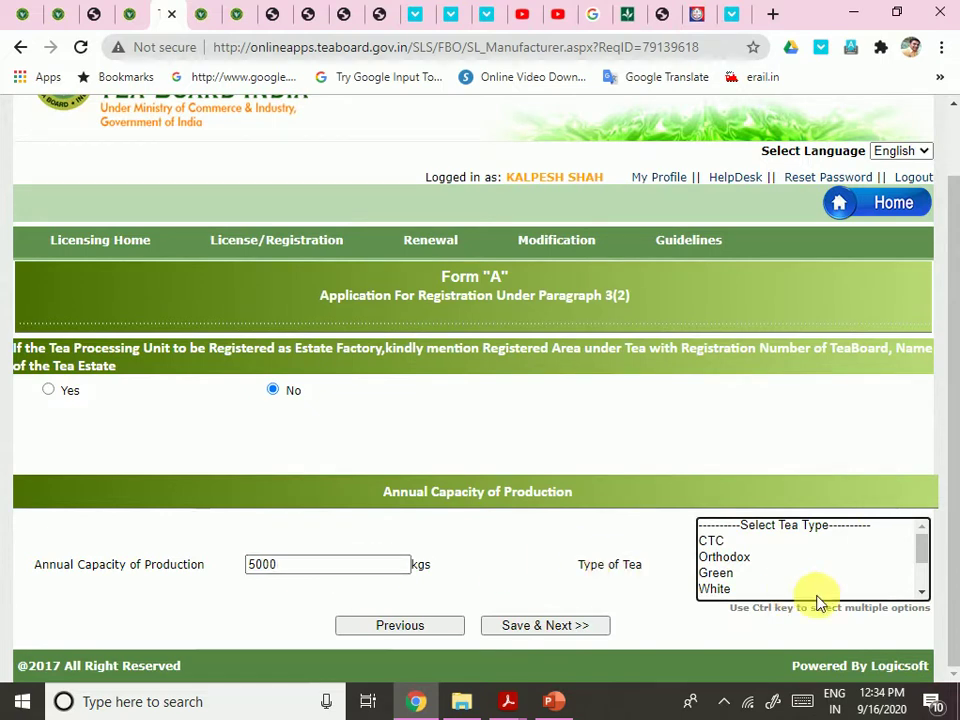
left_click(736, 556)
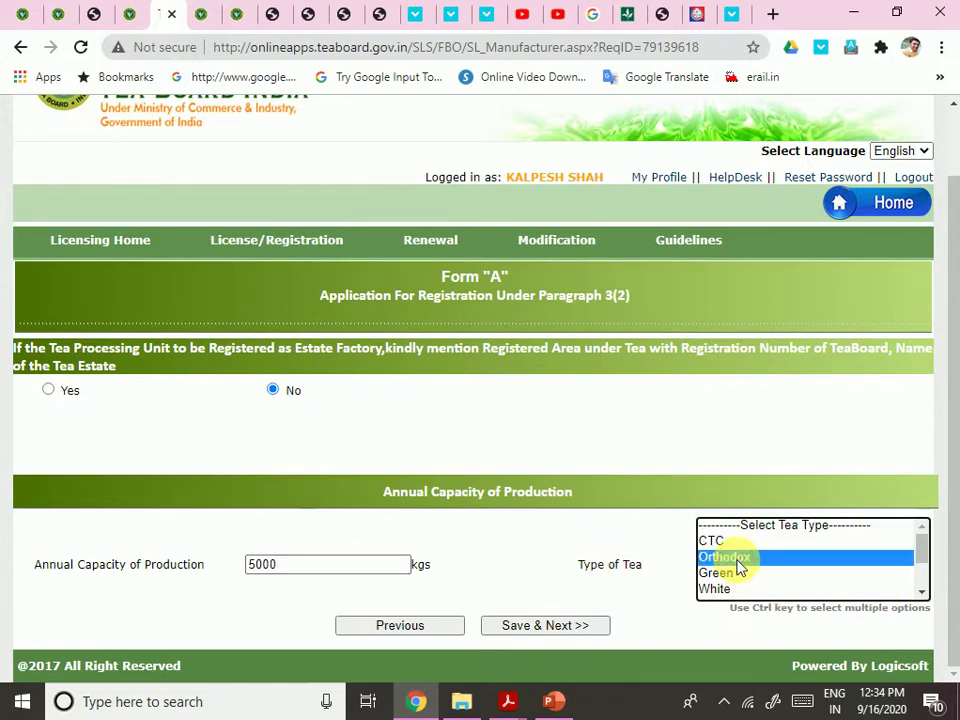
left_click(742, 572)
left_click(735, 590)
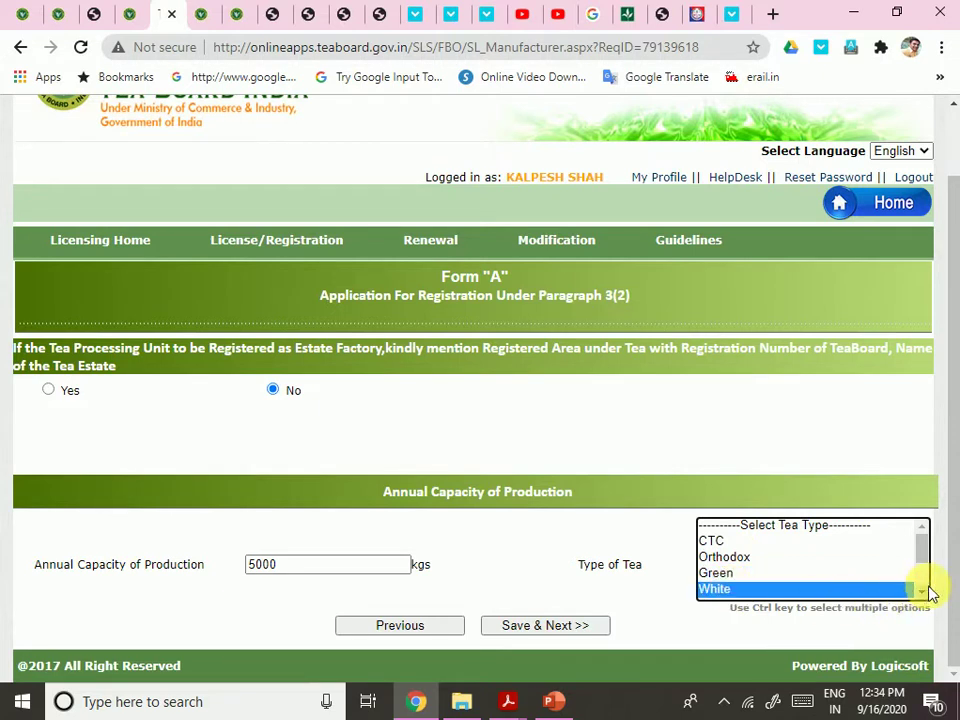
scroll(928, 592, "down", 4)
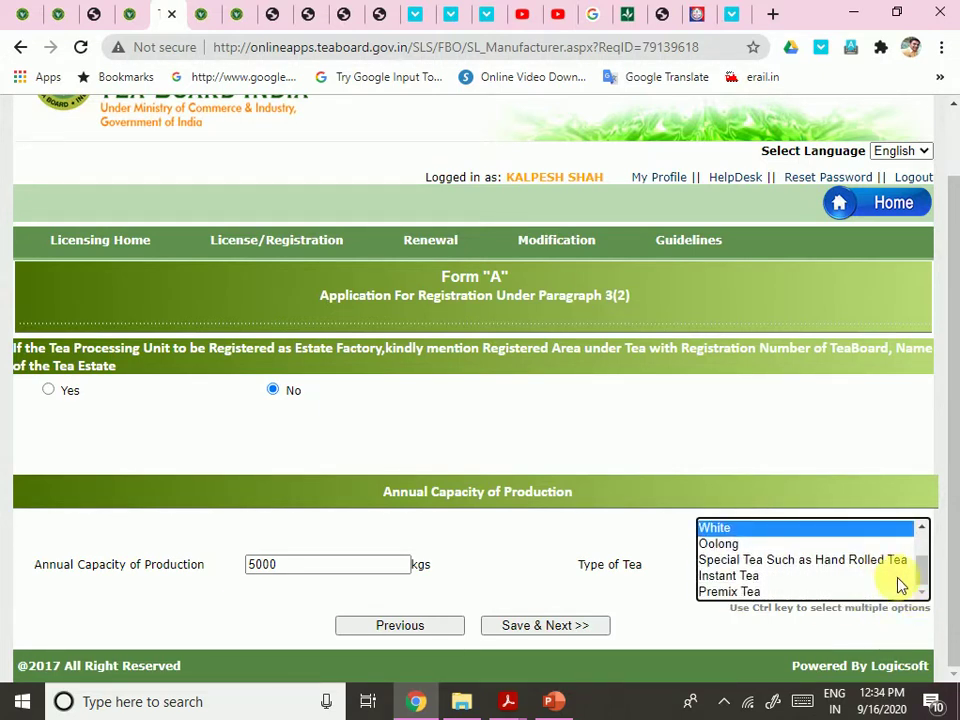
left_click(773, 577)
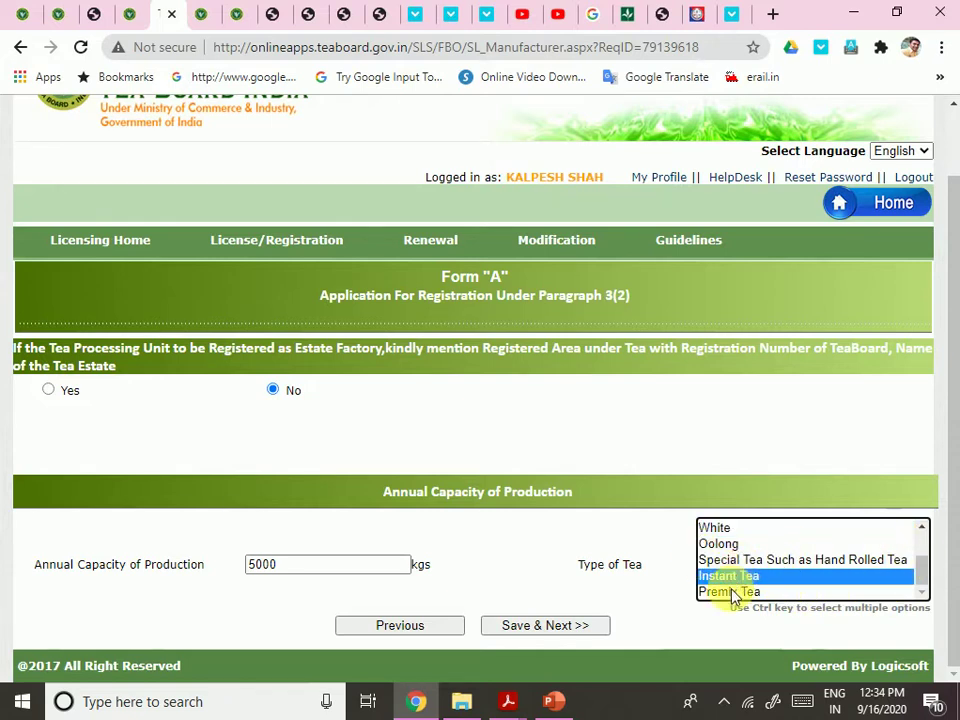
left_click(734, 592, "ctrl")
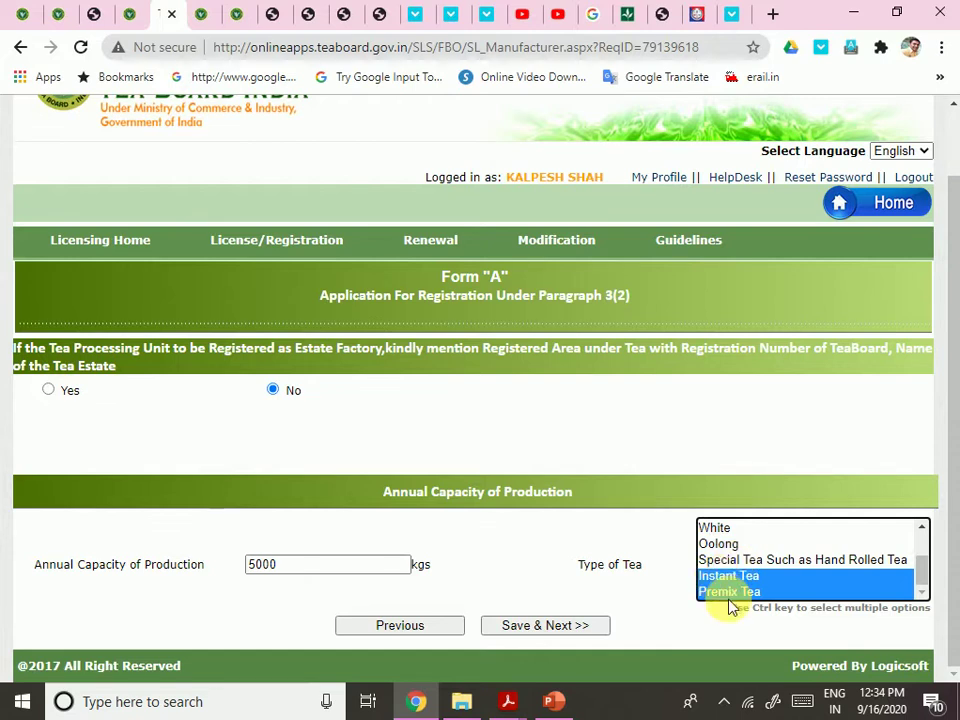
left_click(546, 627)
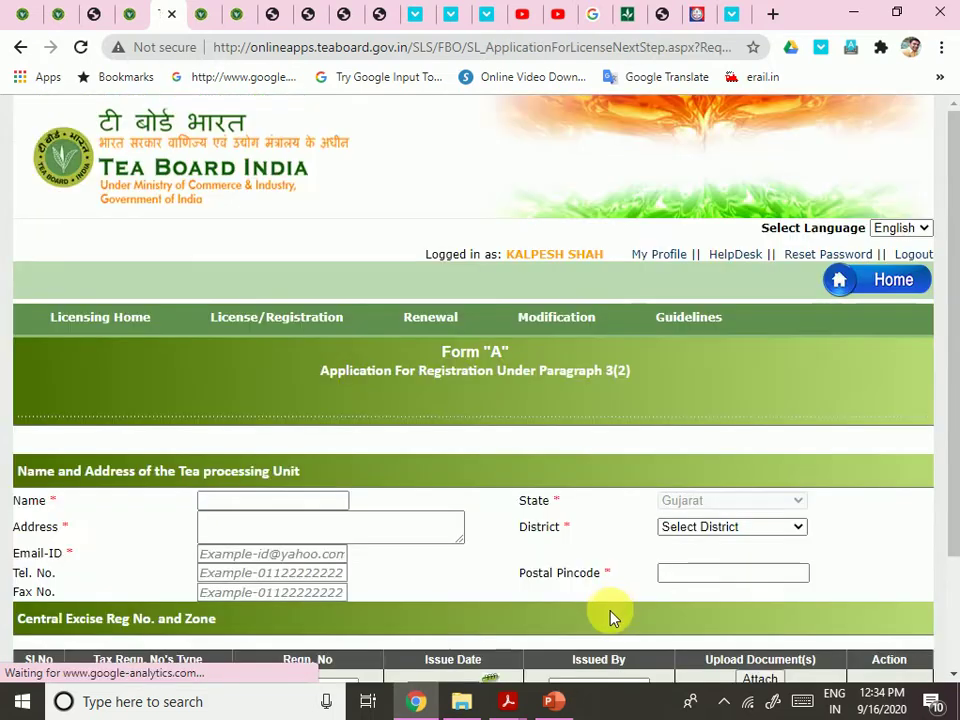
Enter the processing unit's name in the Name field, then switch to the PowerPoint slide show
scroll(443, 516, "down", 2)
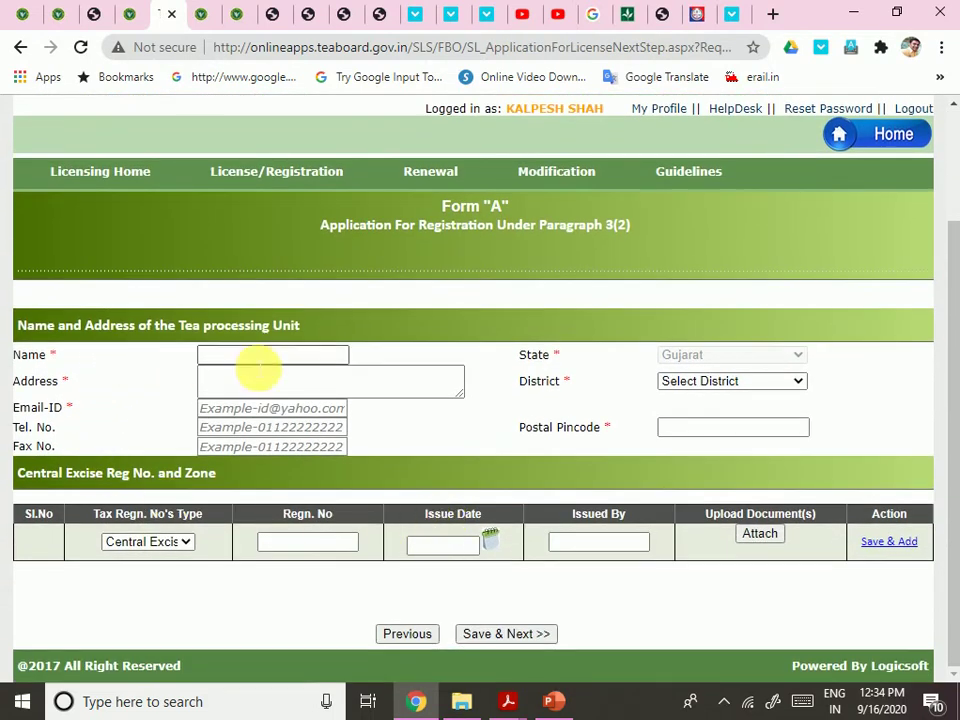
left_click(260, 364)
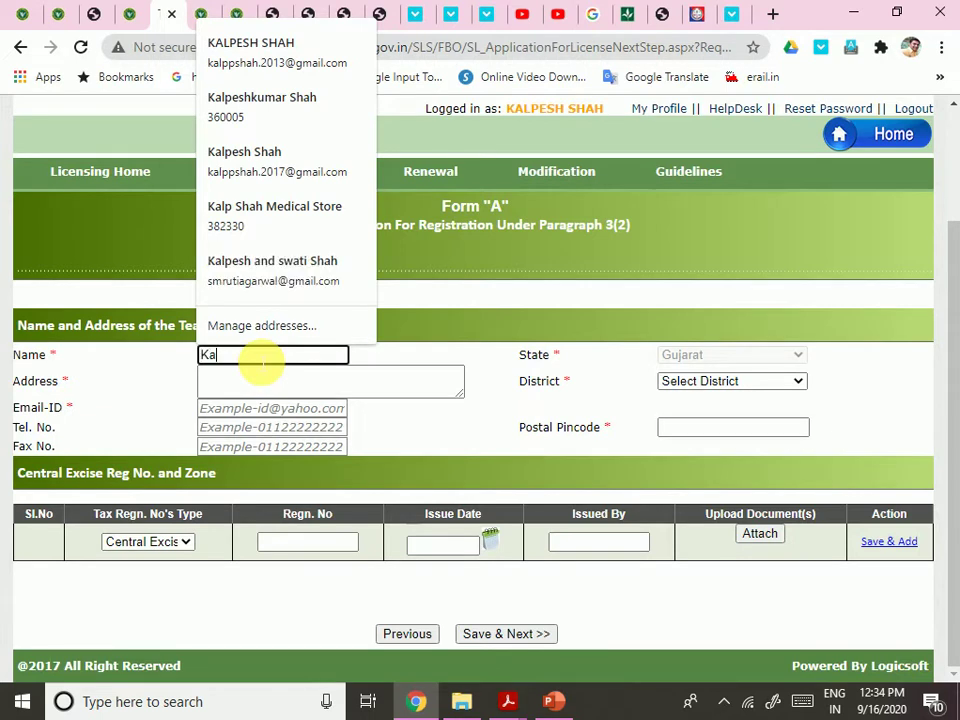
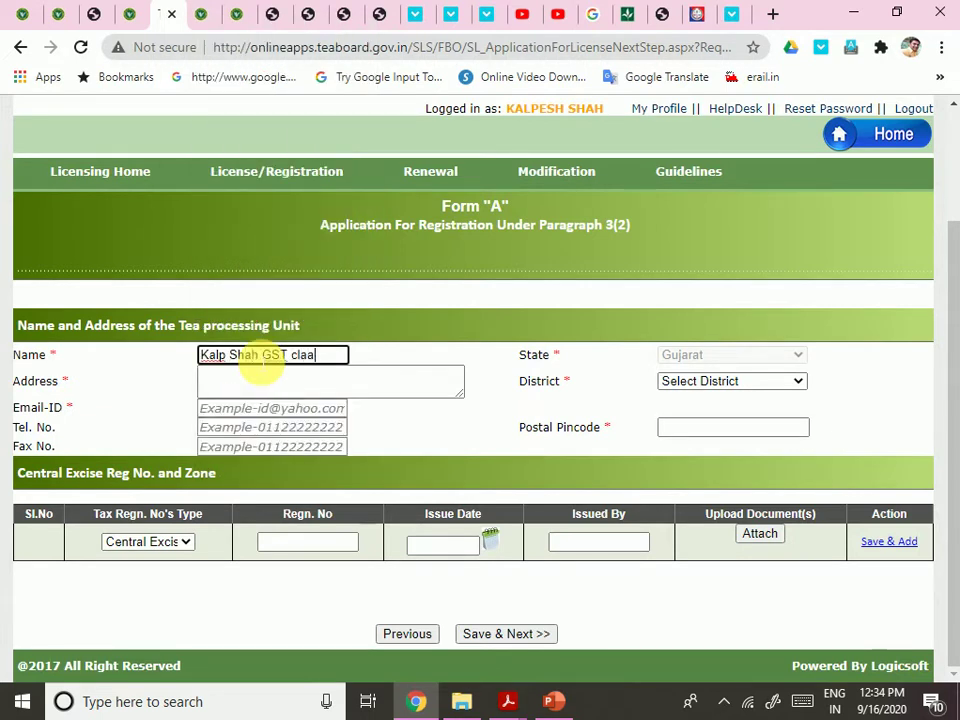
key("Tab")
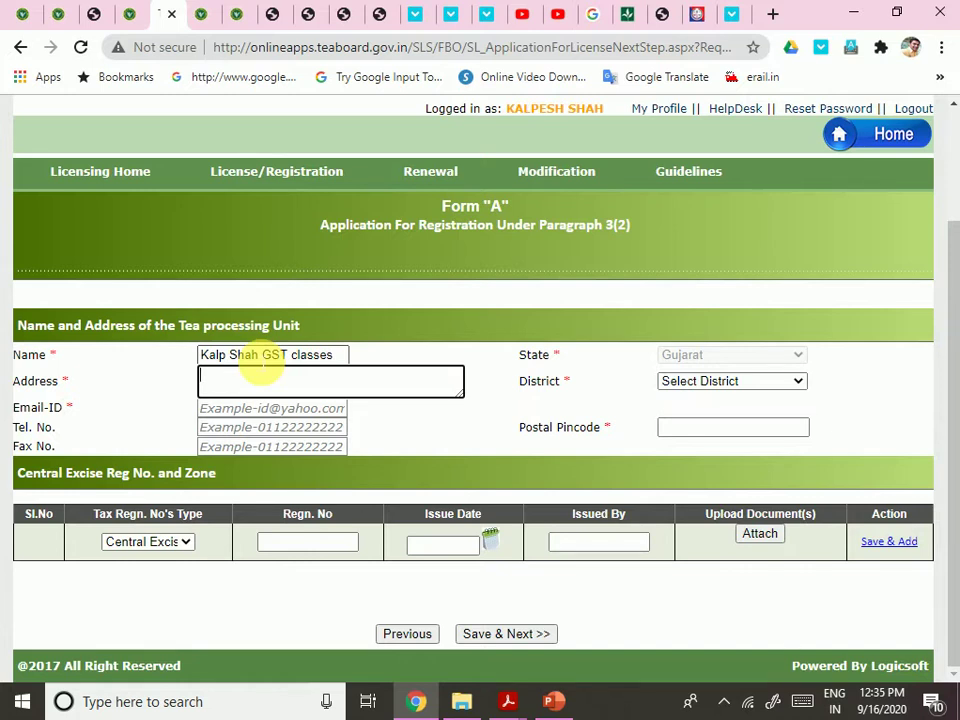
left_click(553, 701)
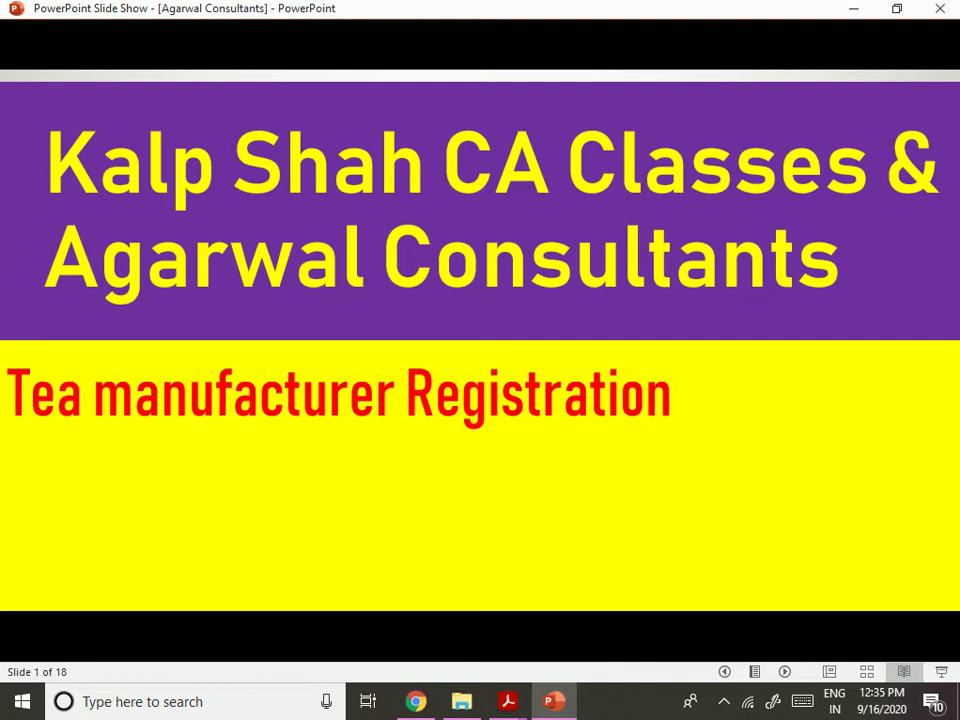
Advance to the contact-details slide, then switch to Chrome's legalsahayata.com tab and select its web address
key("Right")
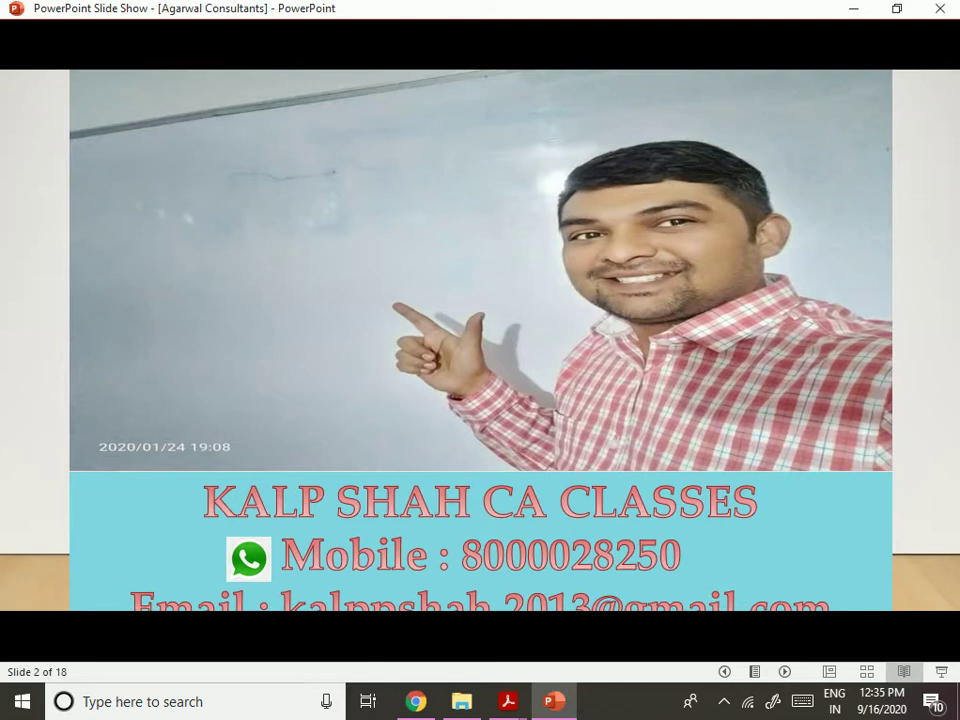
left_click(418, 701)
left_click(700, 14)
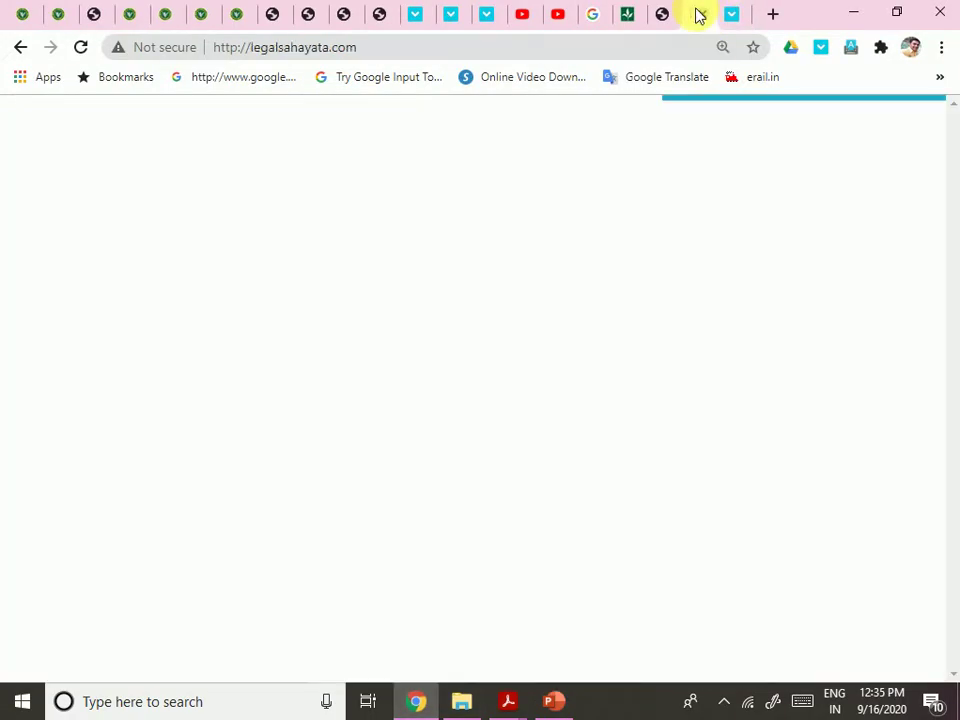
left_click(400, 47)
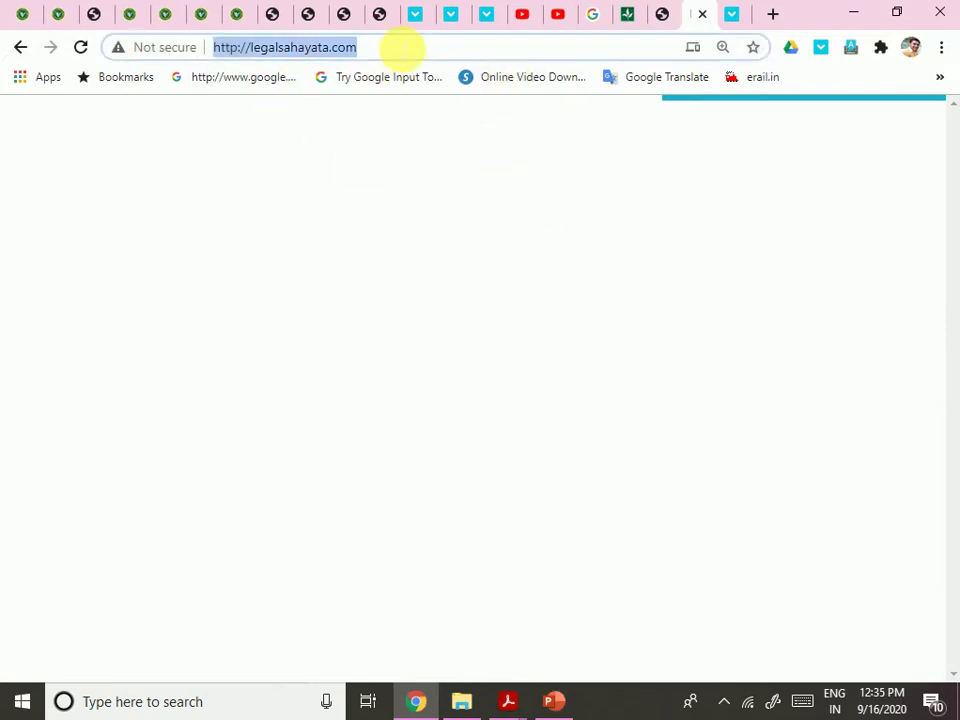
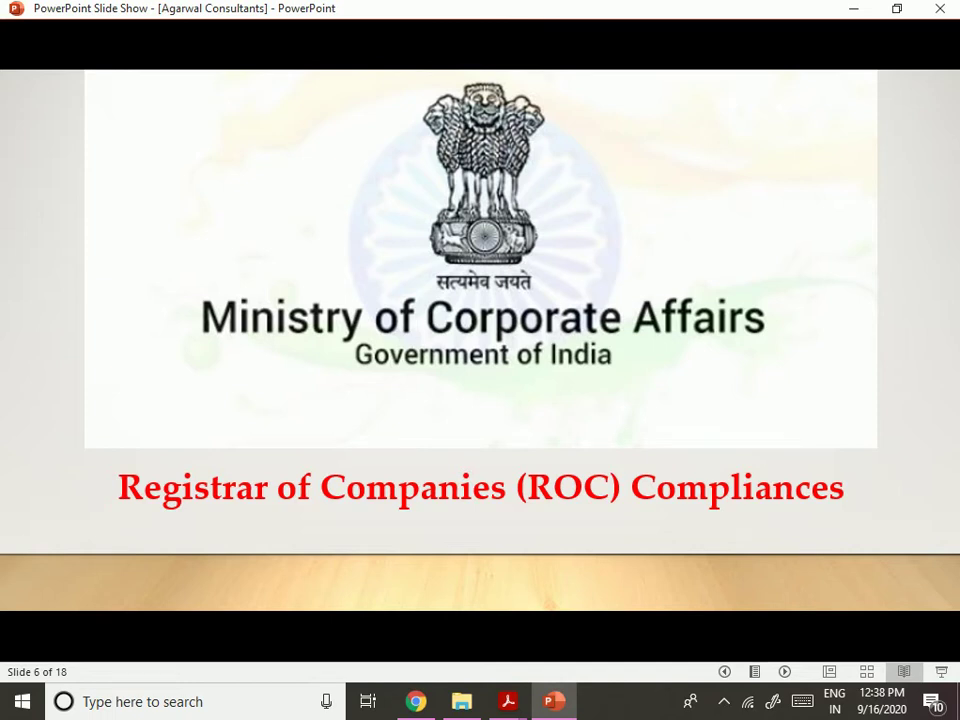
Advance the services slide show to its final slide 18, then bring up Chrome
key("Right")
key("Right")
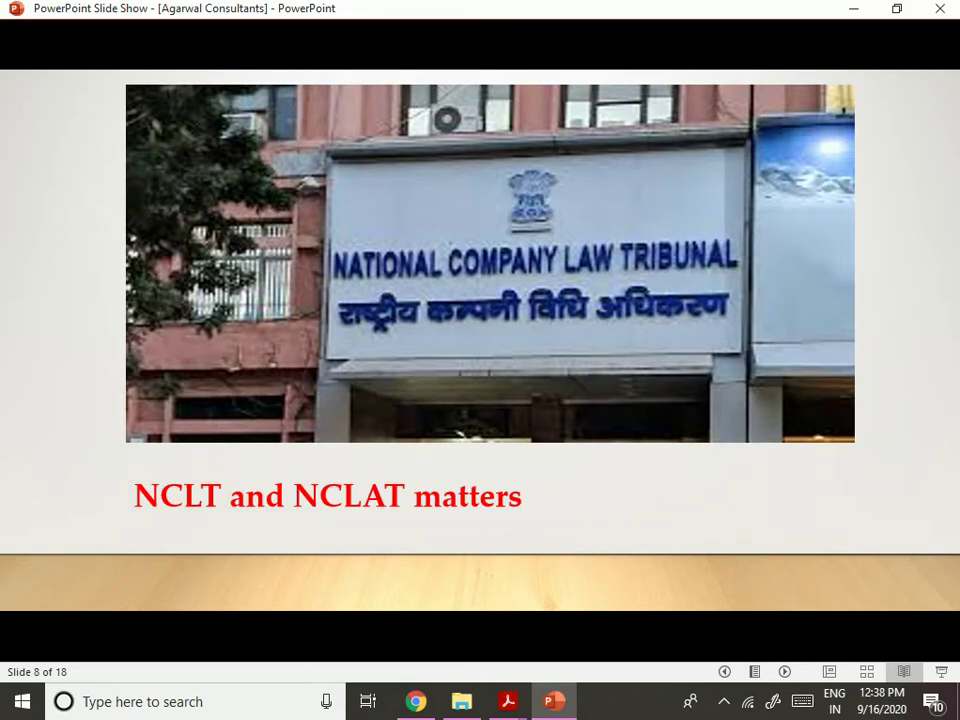
key("Right")
key("Right")
key("Right")
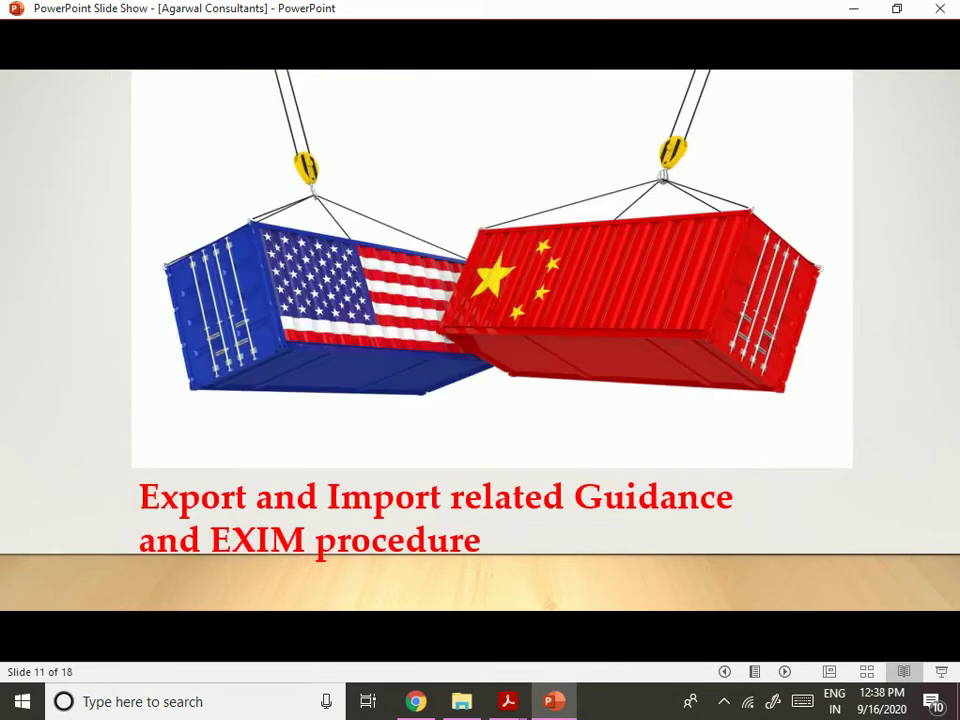
key("Right")
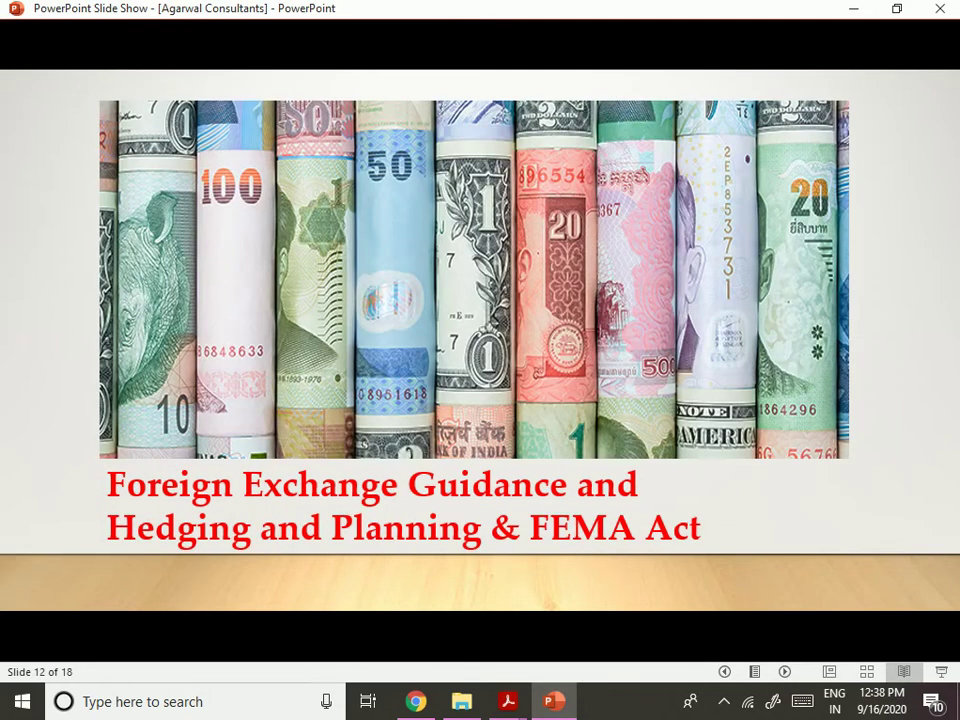
key("Right")
key("Right")
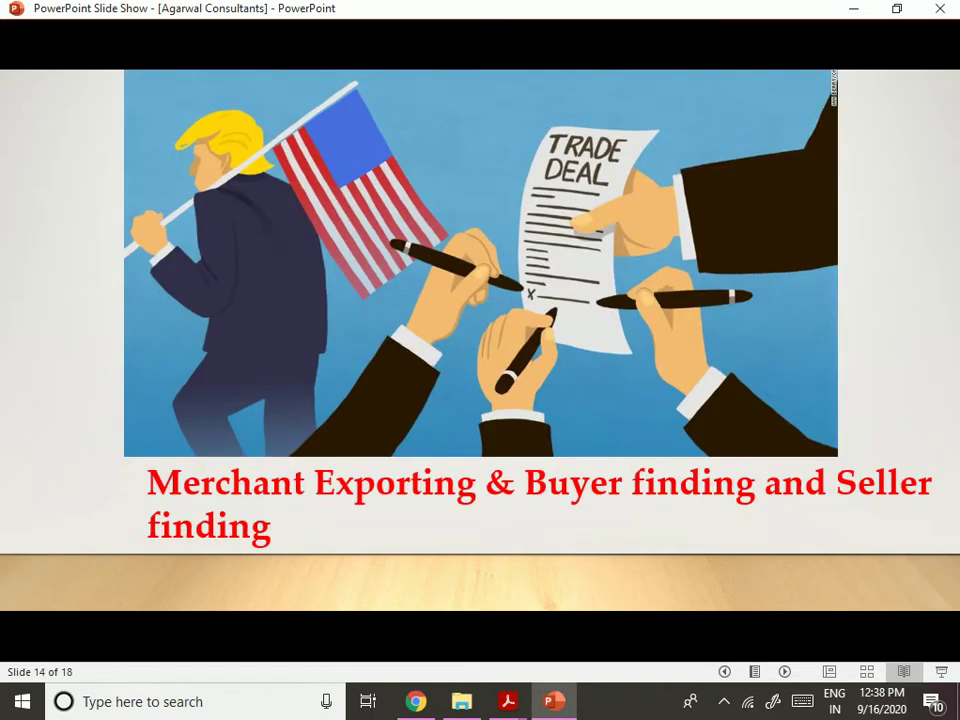
key("Right")
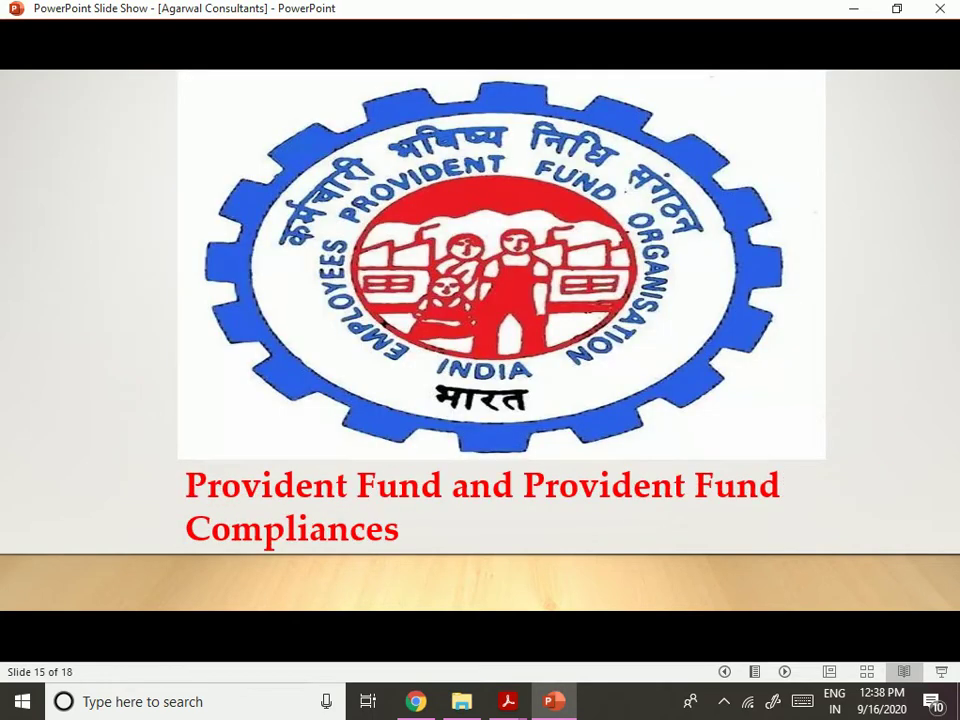
key("Right")
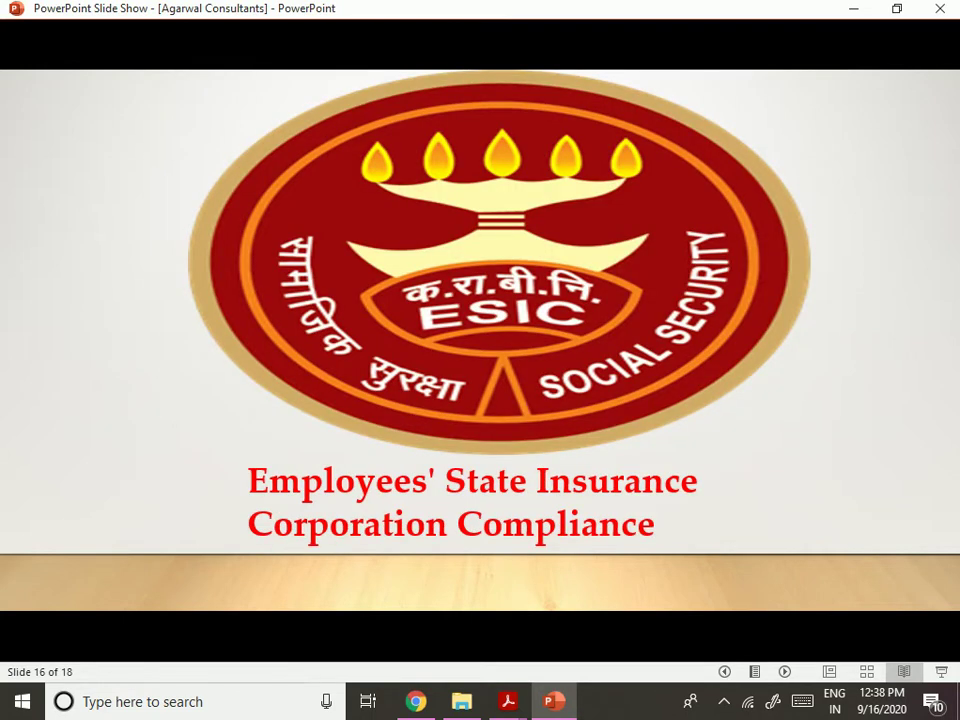
key("Right")
key("Right")
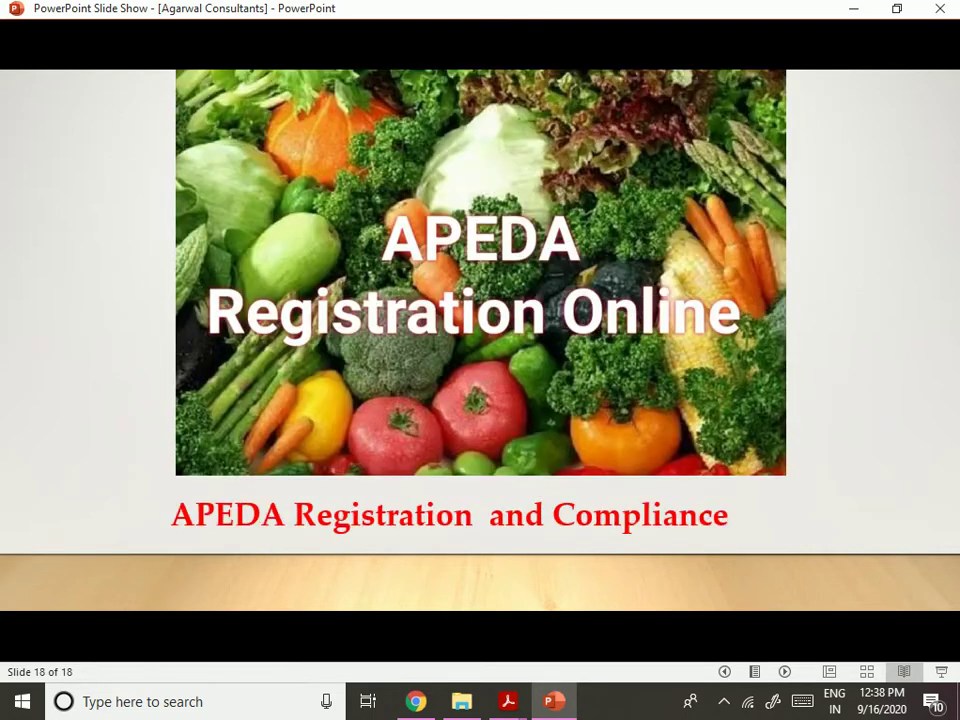
left_click(410, 701)
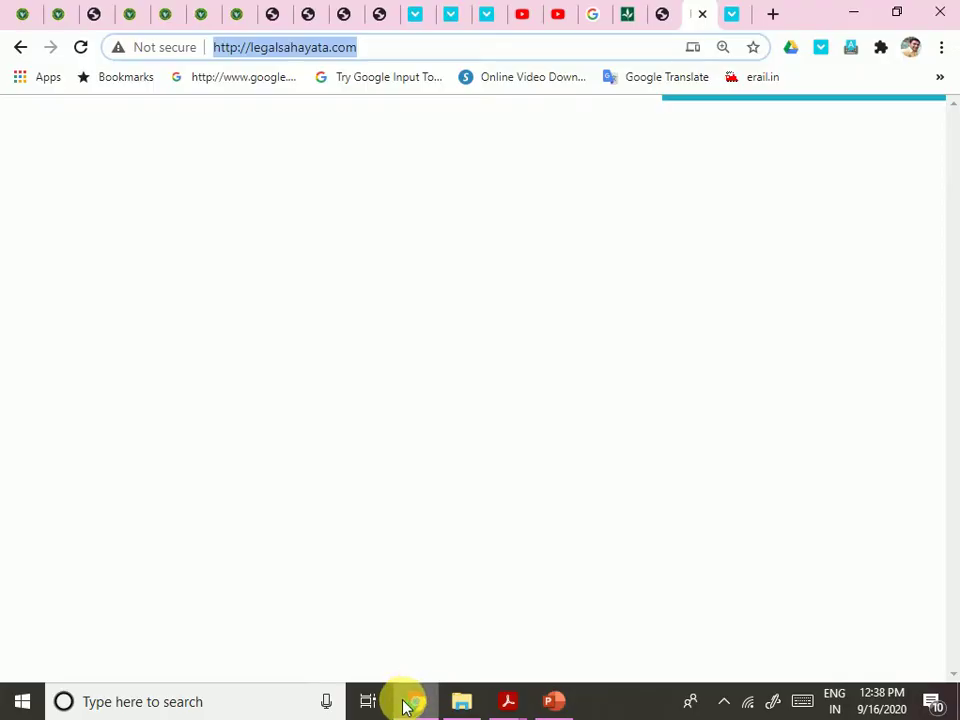
On the Form A tab, autofill unit name, address and email; choose district Ahmedabad Municipal Corporation
left_click(105, 15)
left_click(128, 14)
left_click(165, 15)
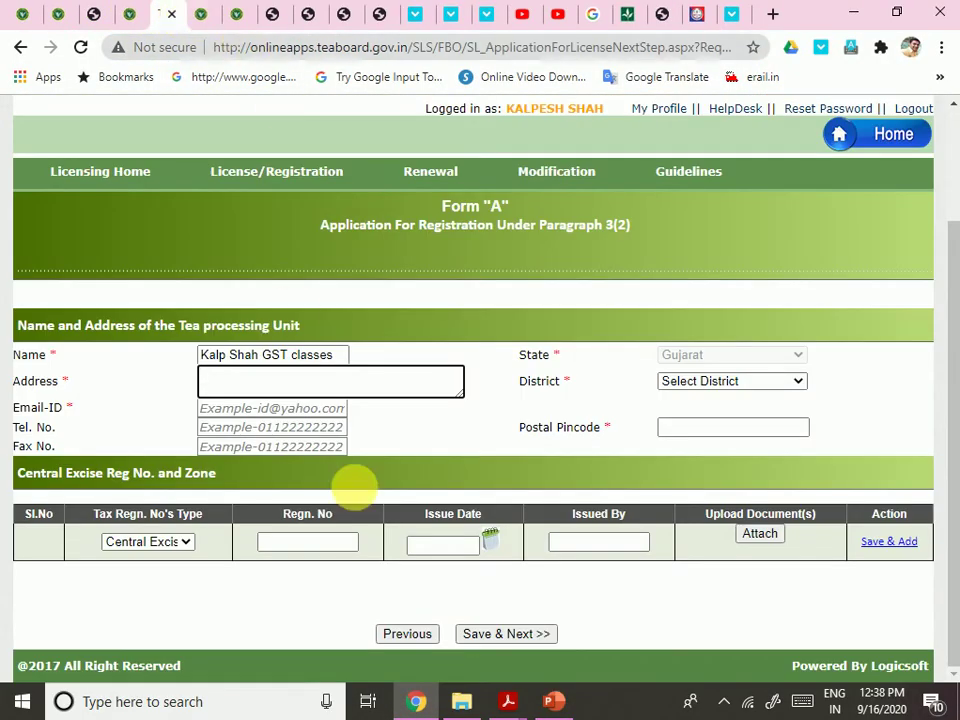
left_click(310, 384)
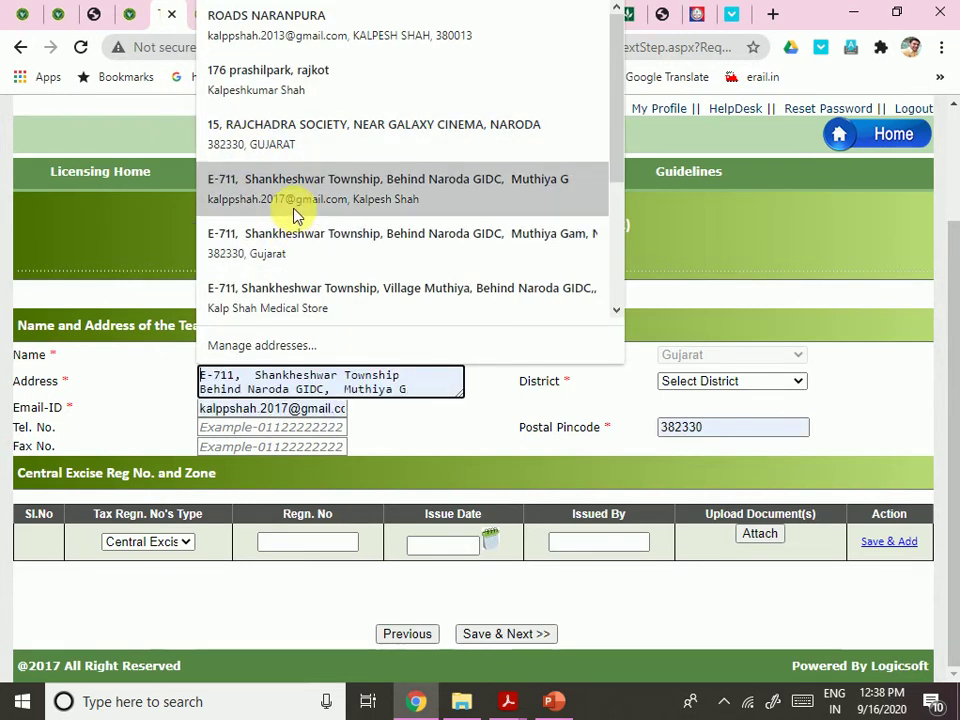
left_click(295, 215)
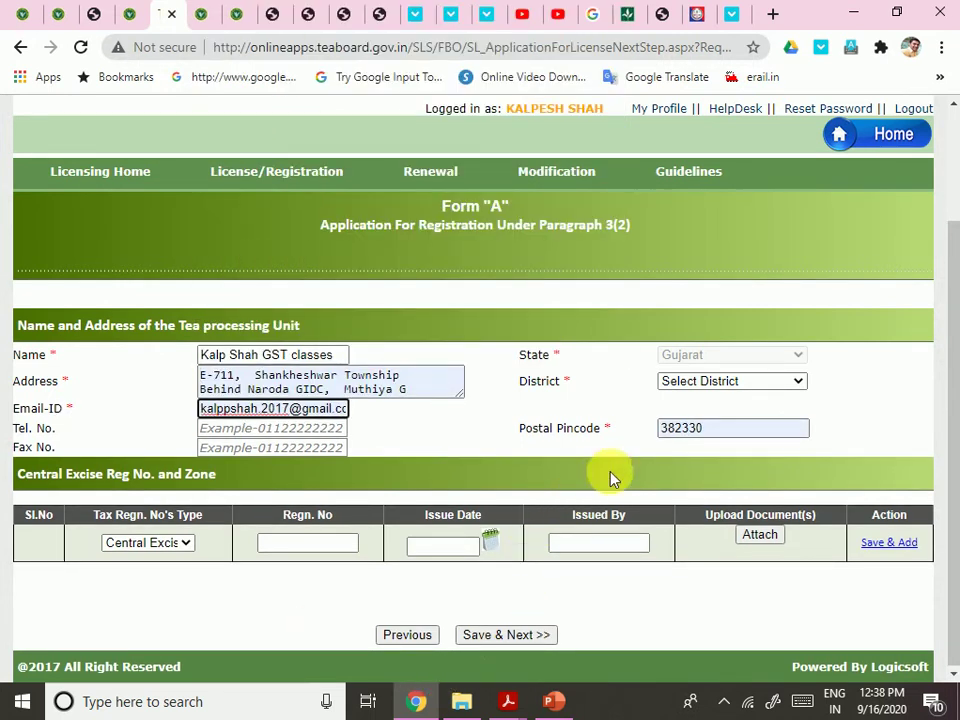
left_click(720, 380)
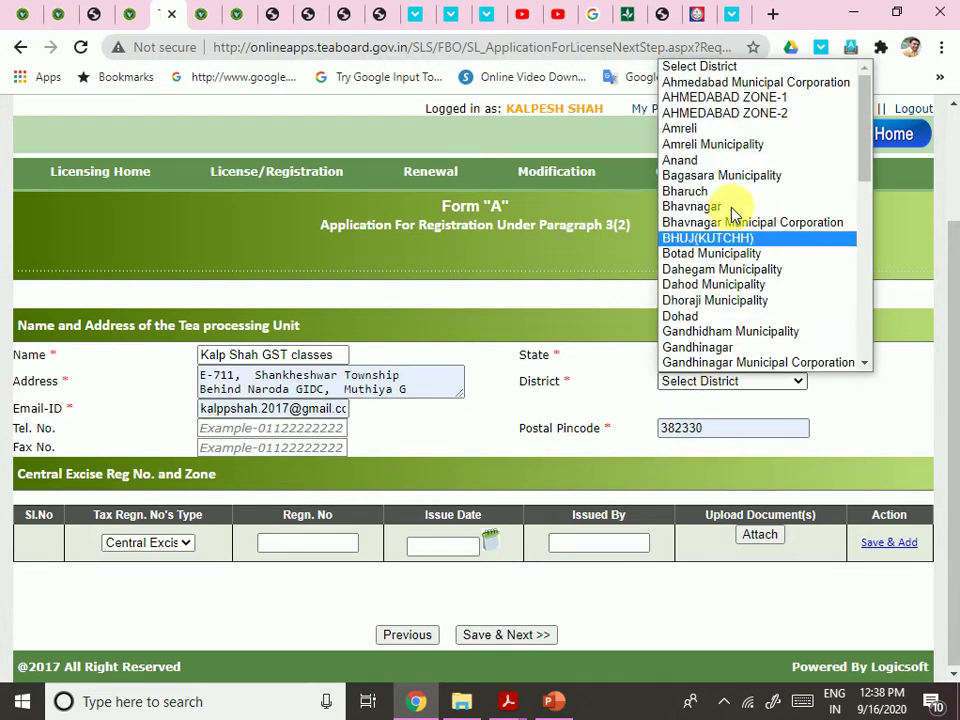
left_click(735, 84)
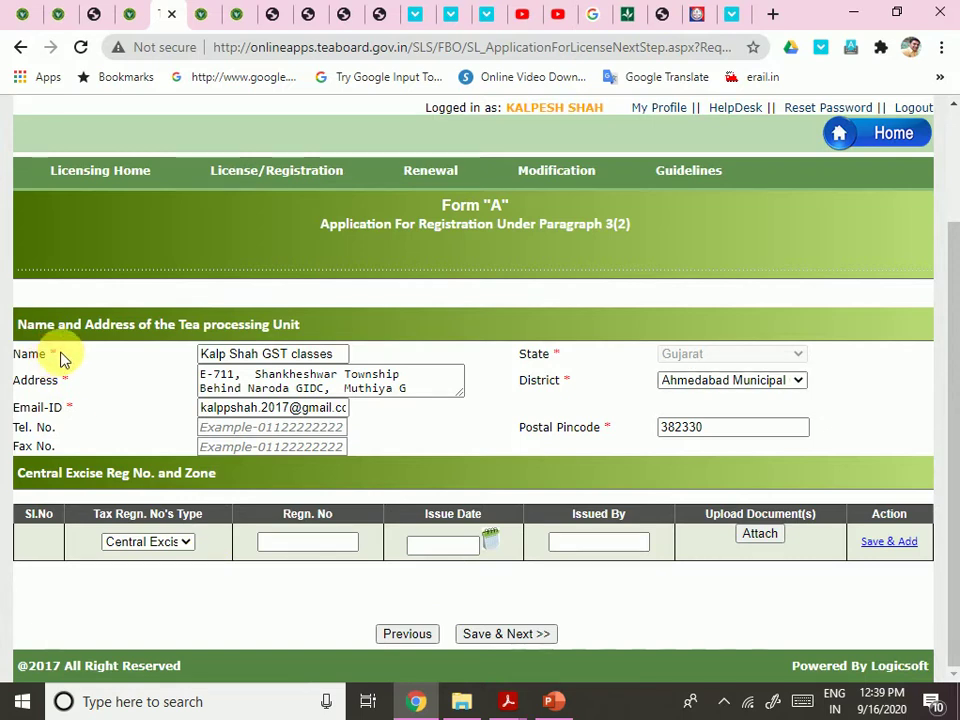
Set the tax registration type to GST and enter the GSTIN as Regn. No
left_click(176, 541)
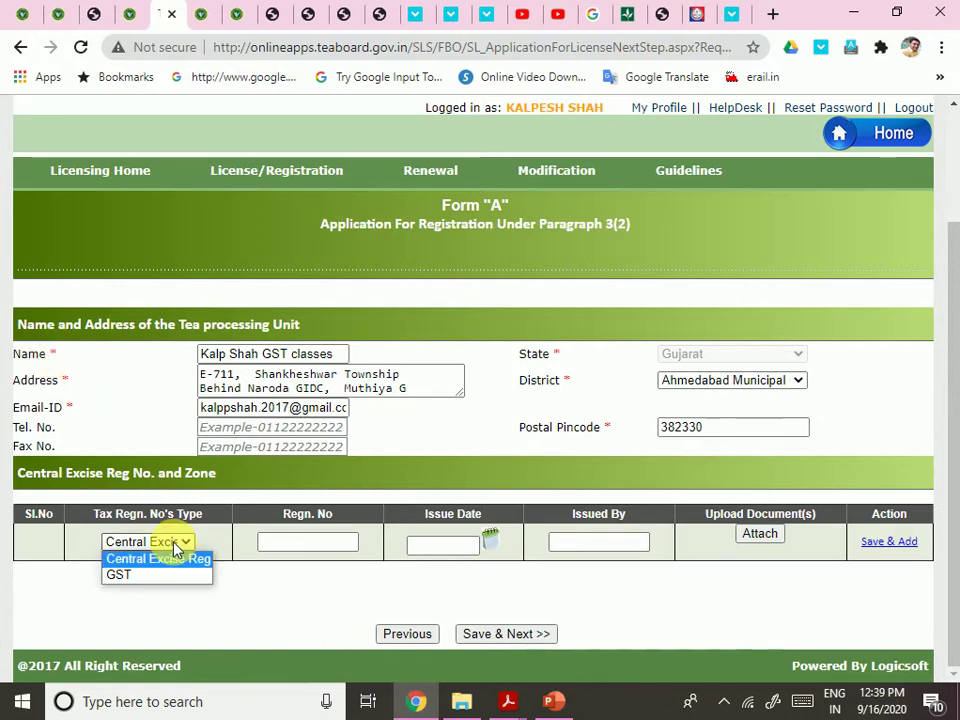
left_click(141, 577)
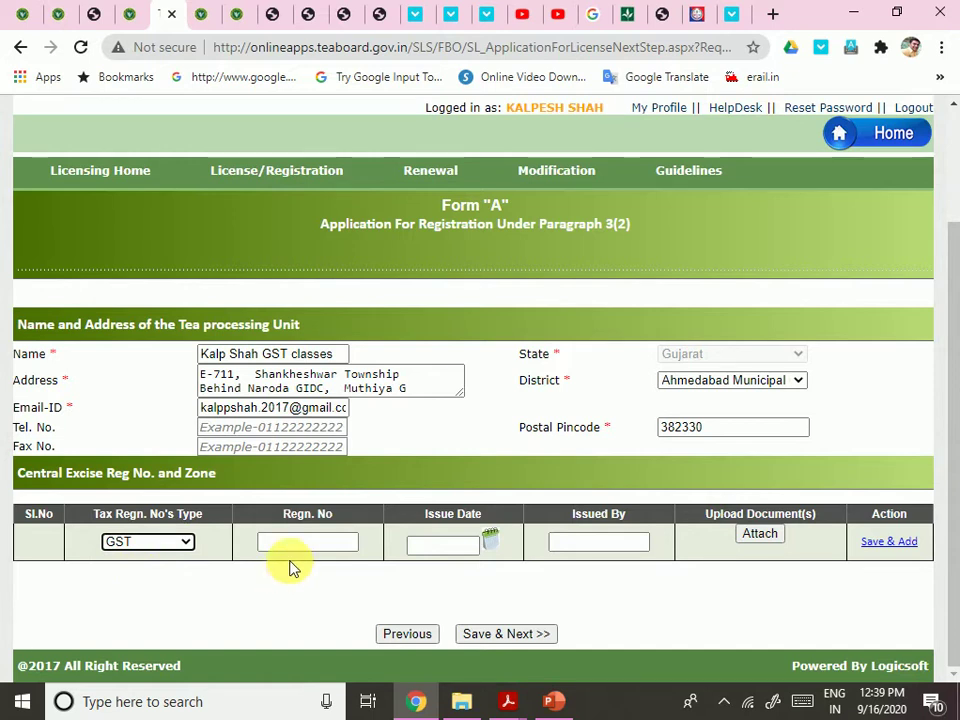
left_click(304, 546)
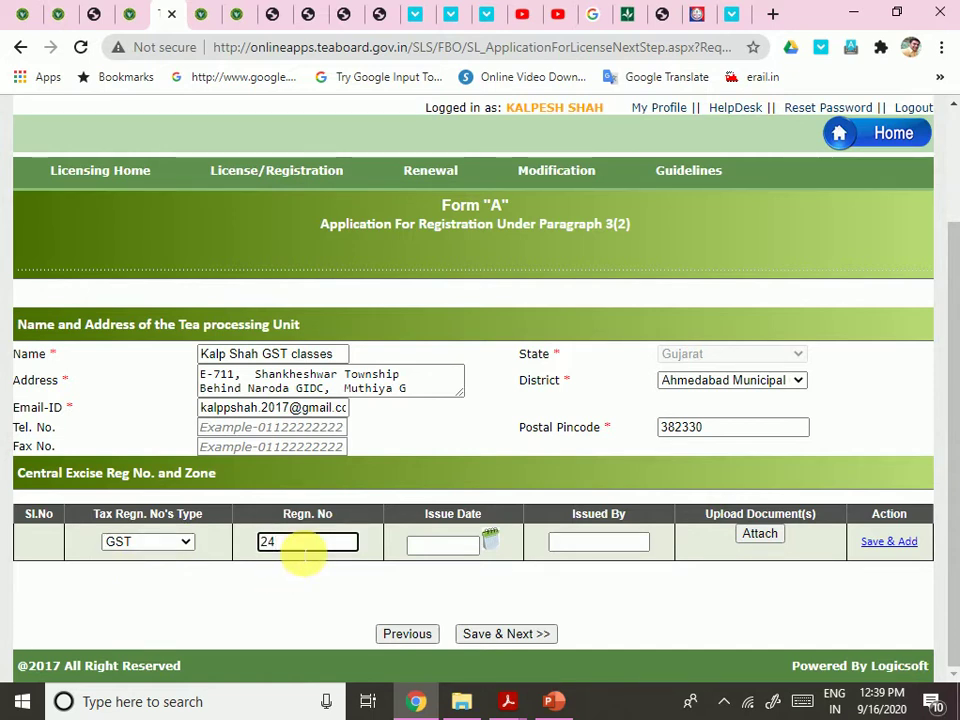
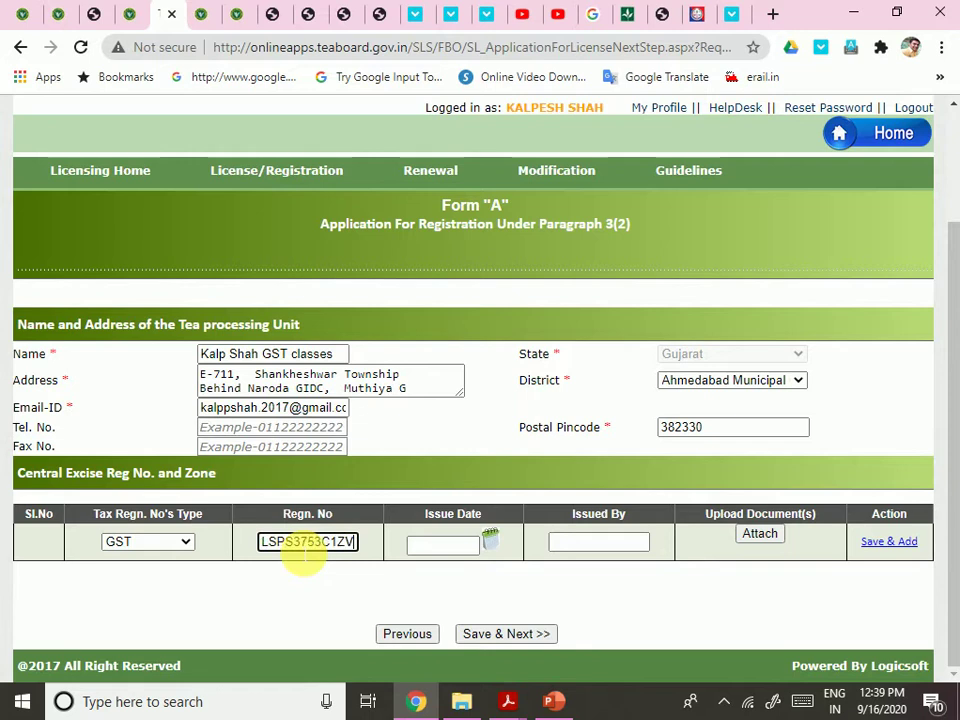
key("Tab")
Set the issue date to 11/11/2018 and the issuer to 'gst AHMEDABAD'
left_click(490, 538)
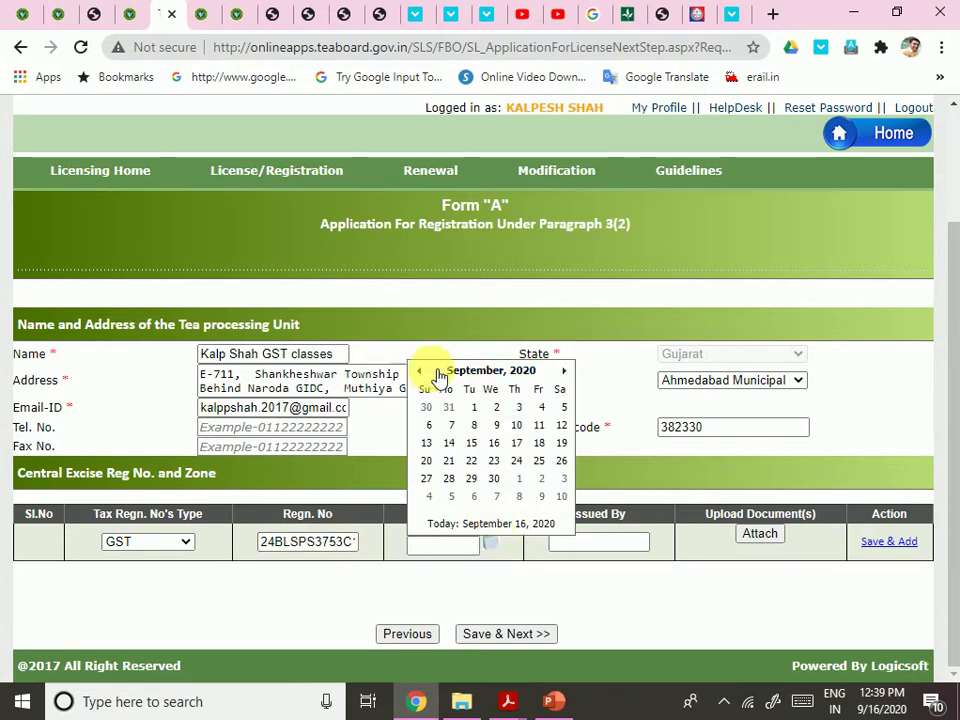
left_click(484, 373)
left_click(438, 383)
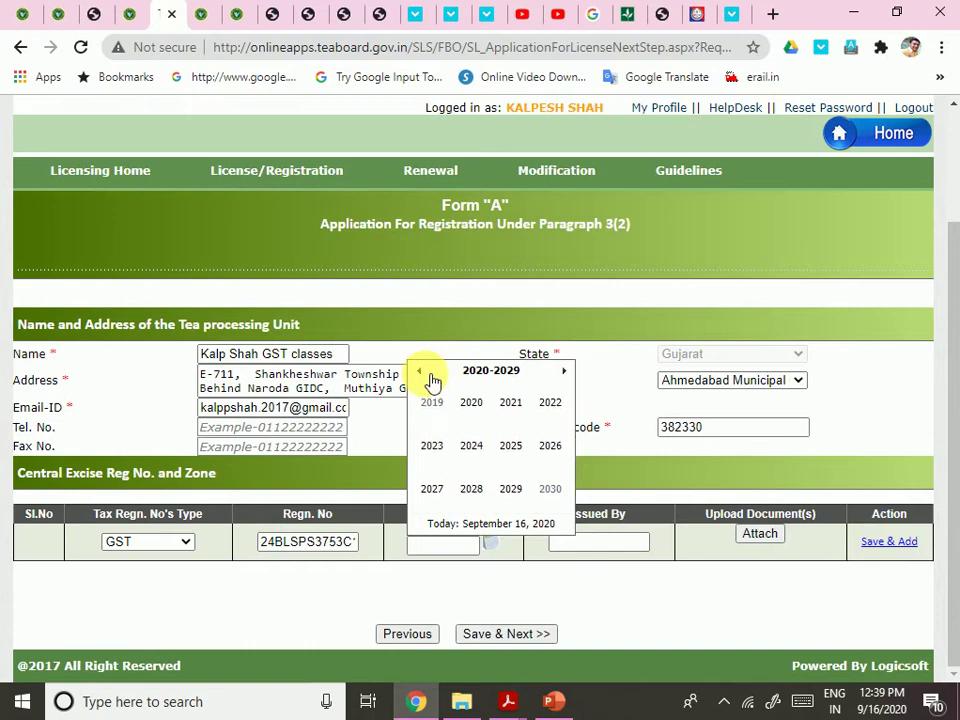
left_click(422, 373)
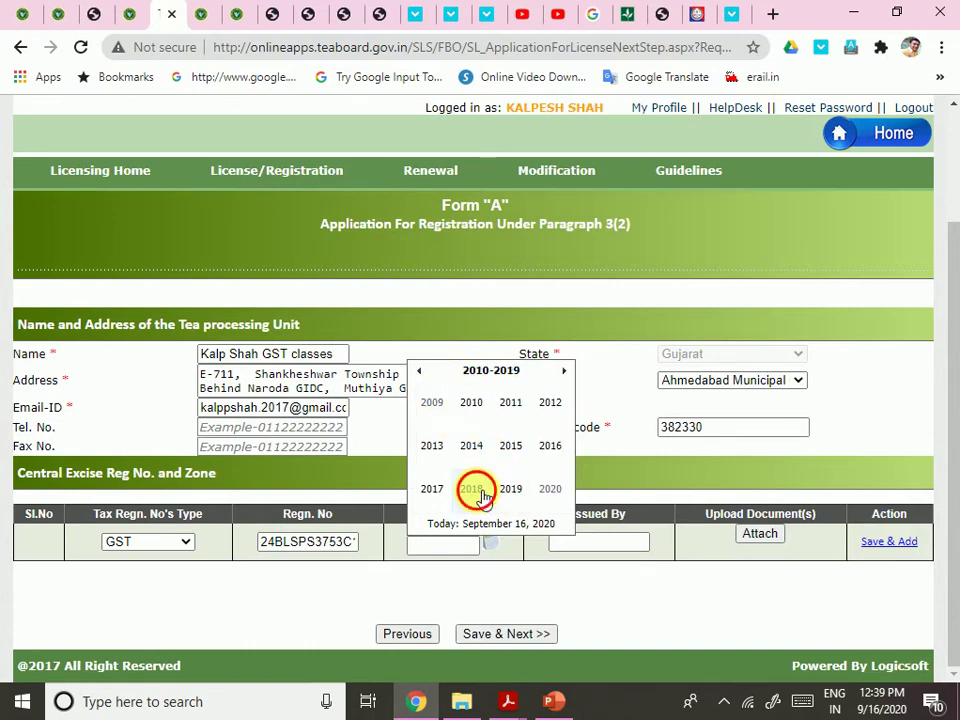
left_click(476, 490)
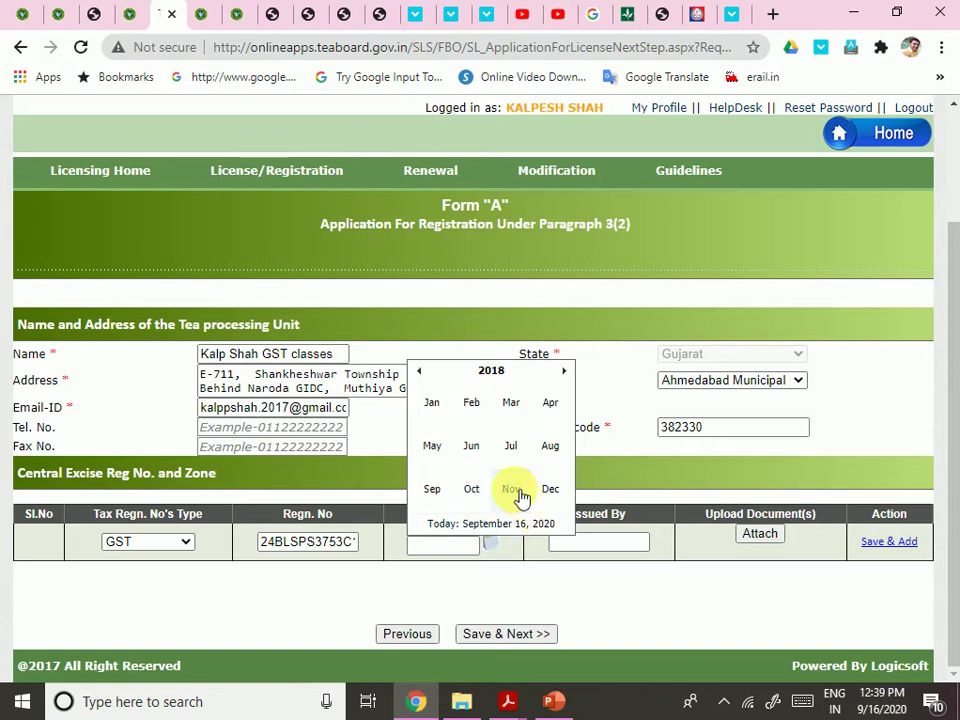
left_click(519, 497)
left_click(433, 448)
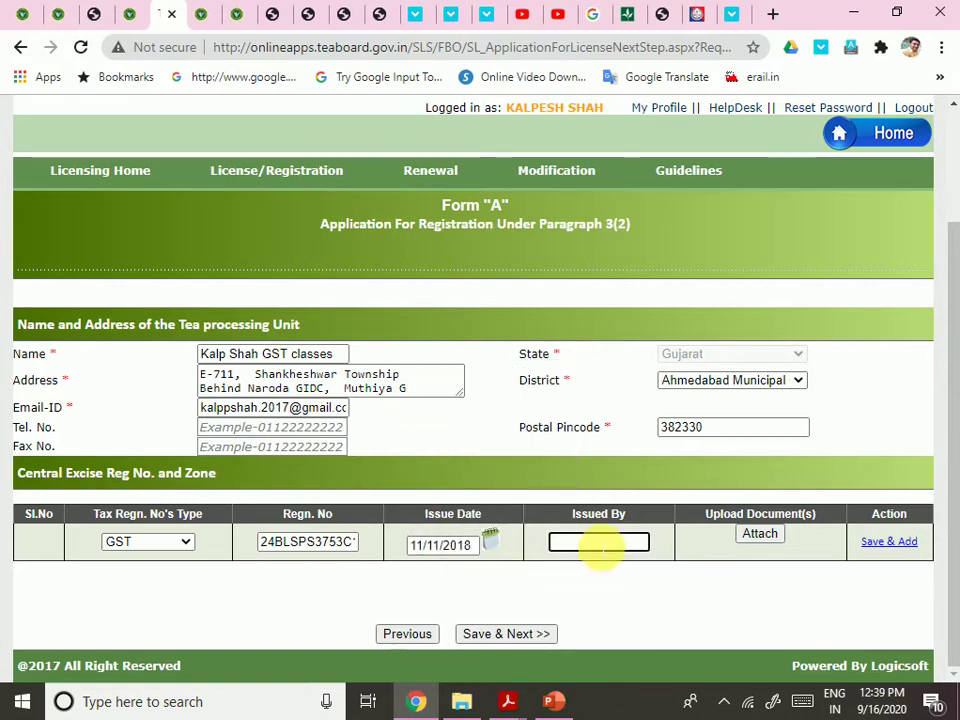
type("gst")
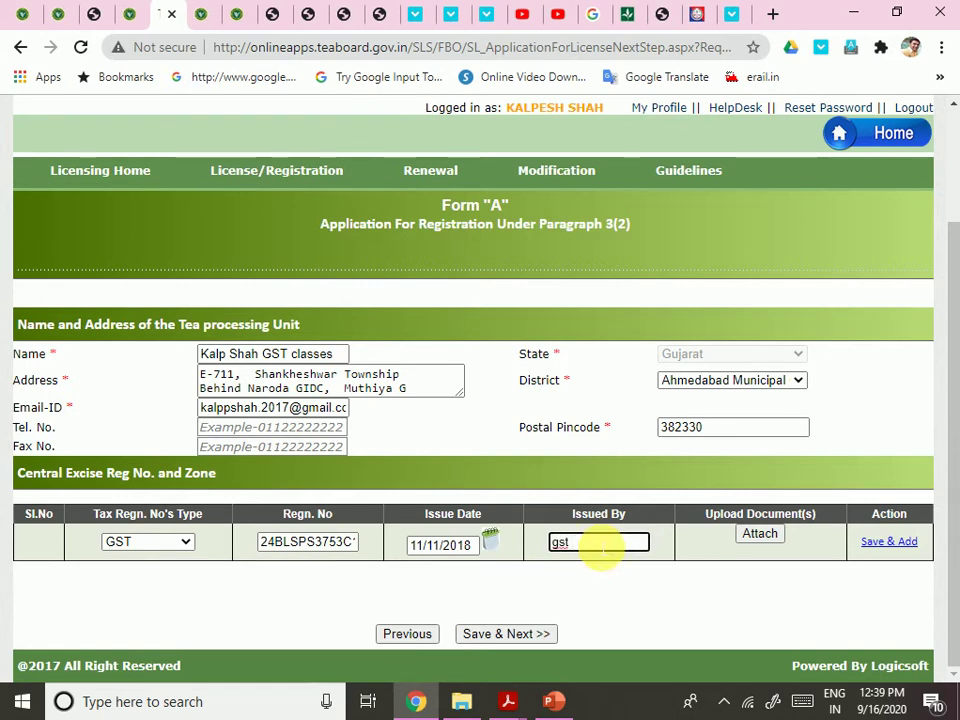
type(" AHMEDABAD")
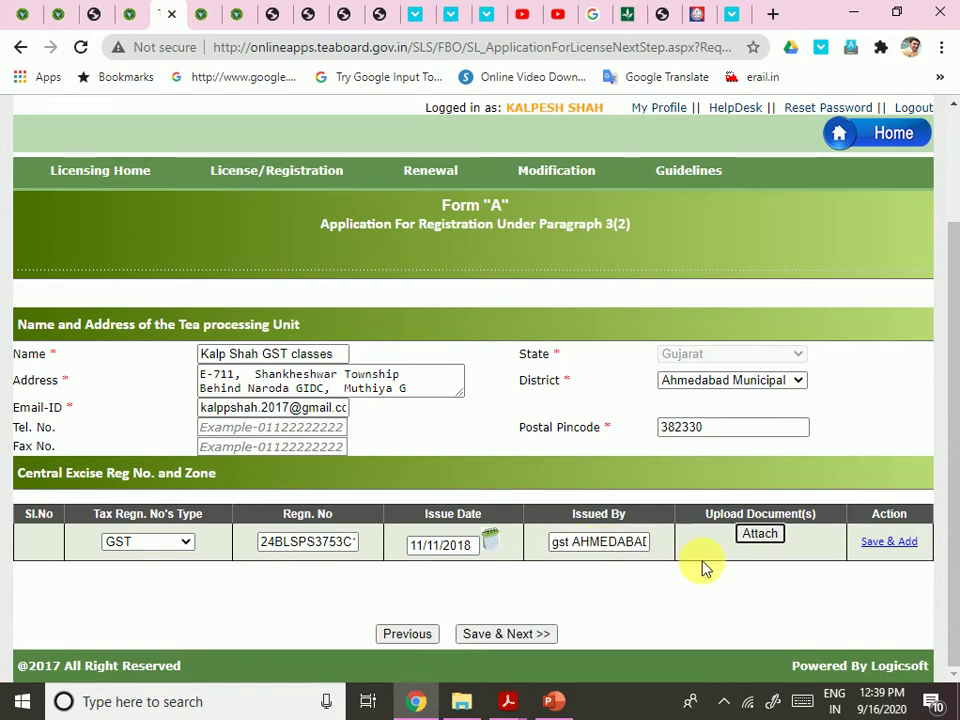
Try attaching the GST document, then enter the processing unit's name
left_click(755, 536)
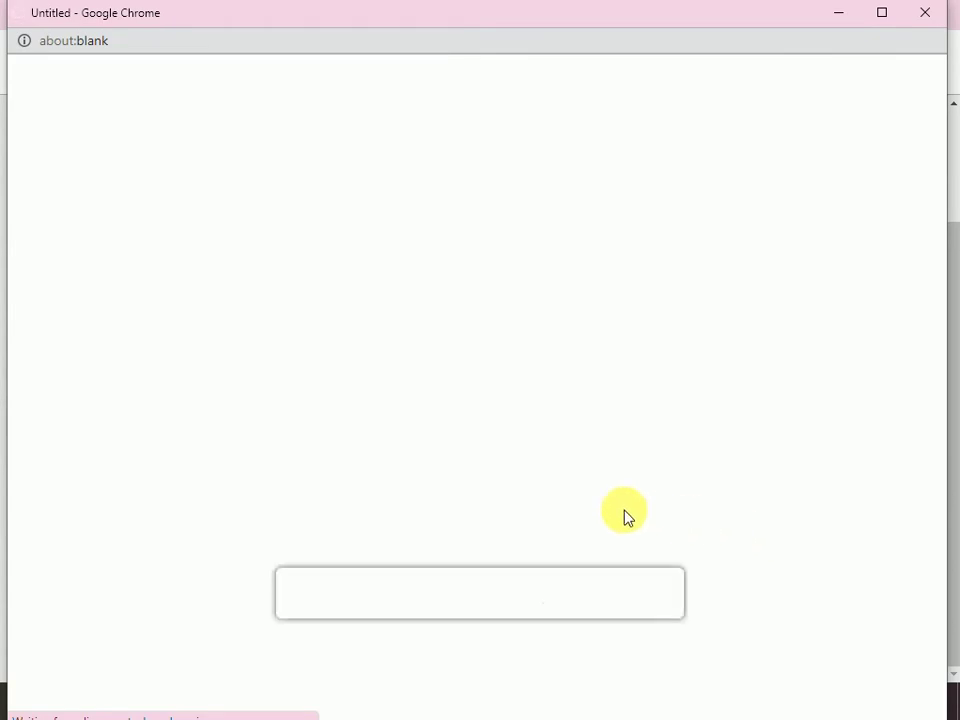
left_click(306, 598)
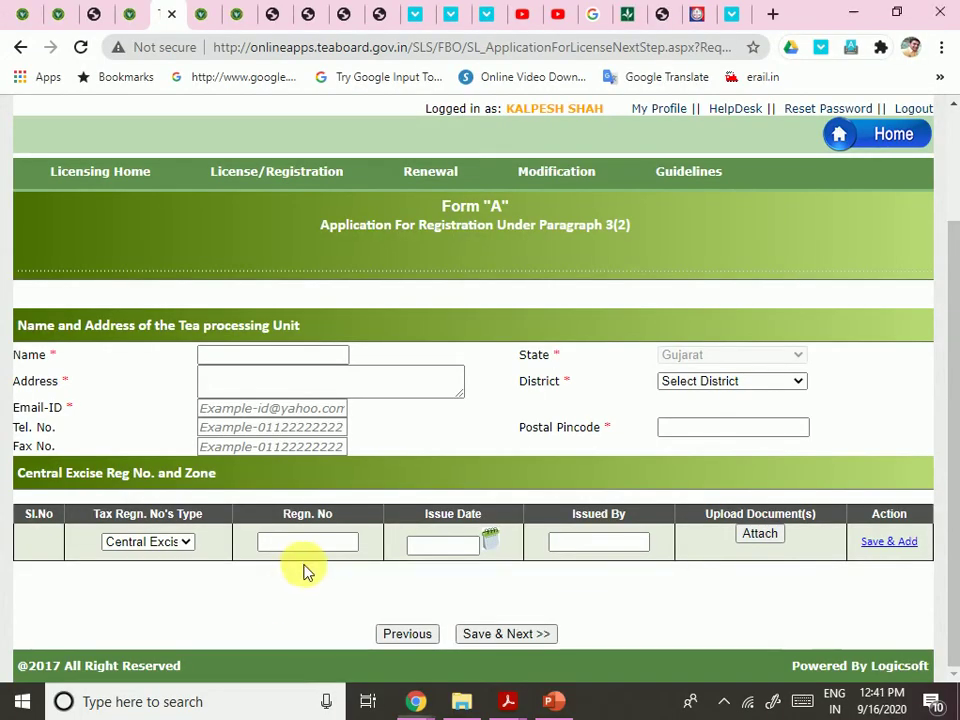
left_click(268, 356)
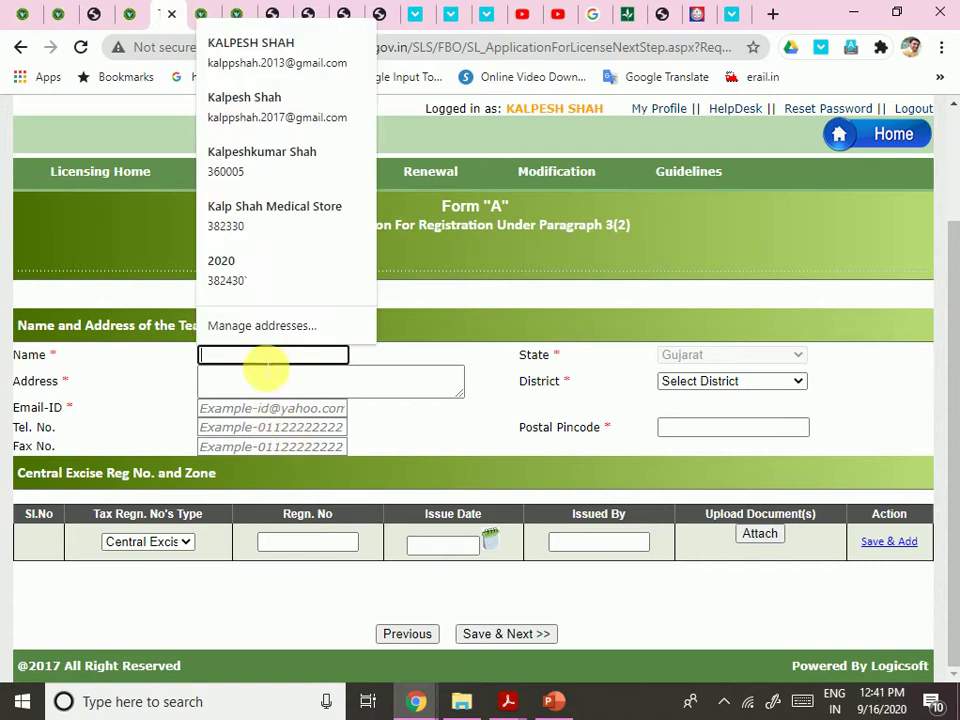
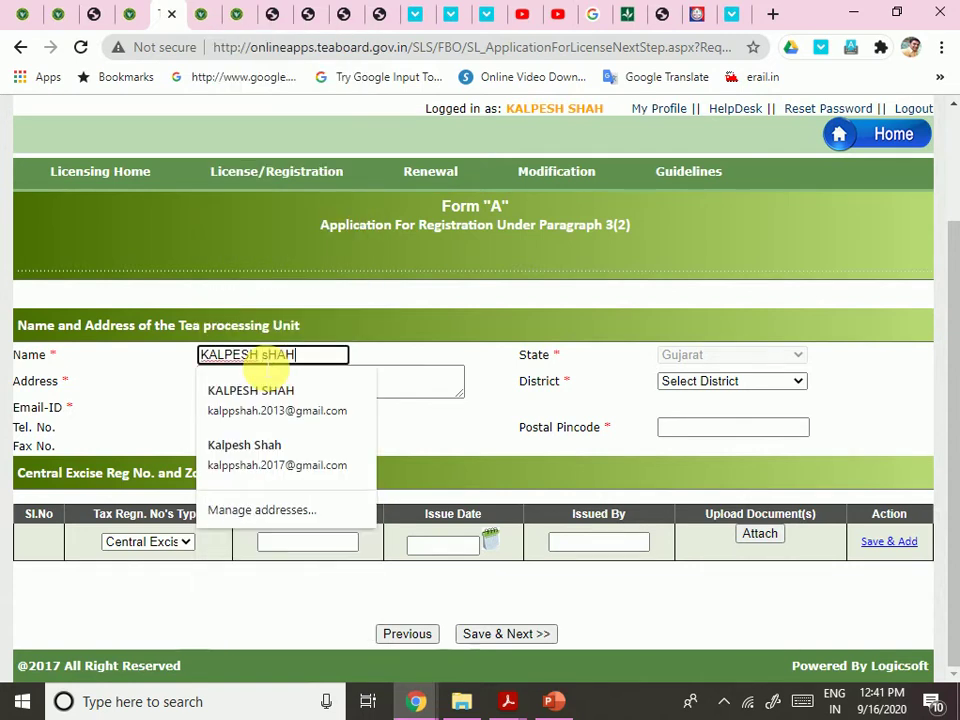
key("Tab")
Autofill address, e-mail and pincode, and set district to Ahmedabad Municipal Corporation
left_click(295, 391)
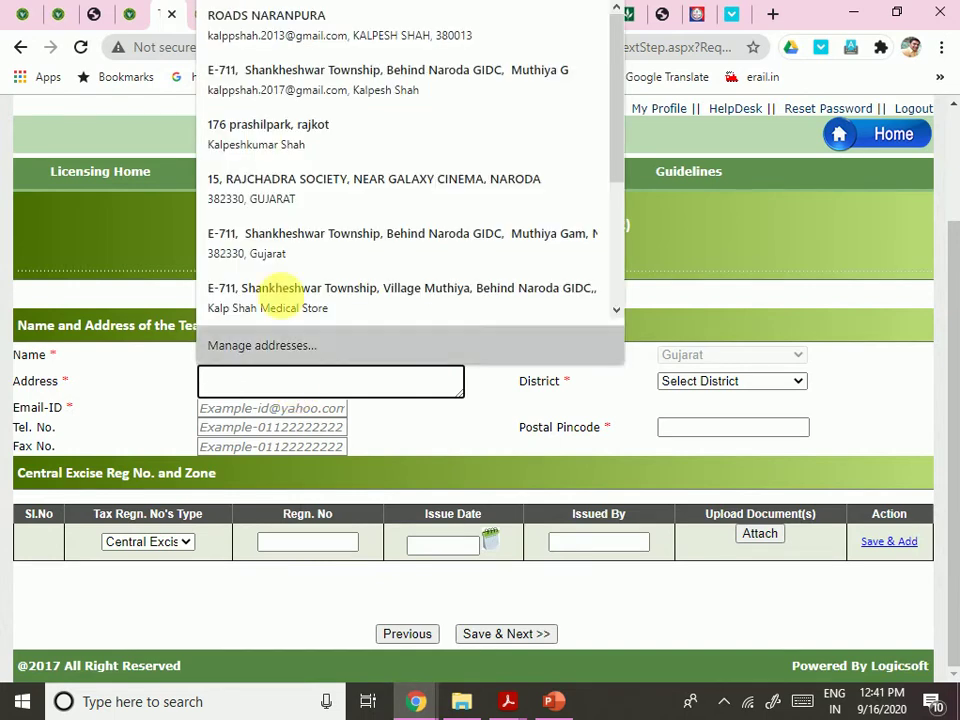
left_click(274, 100)
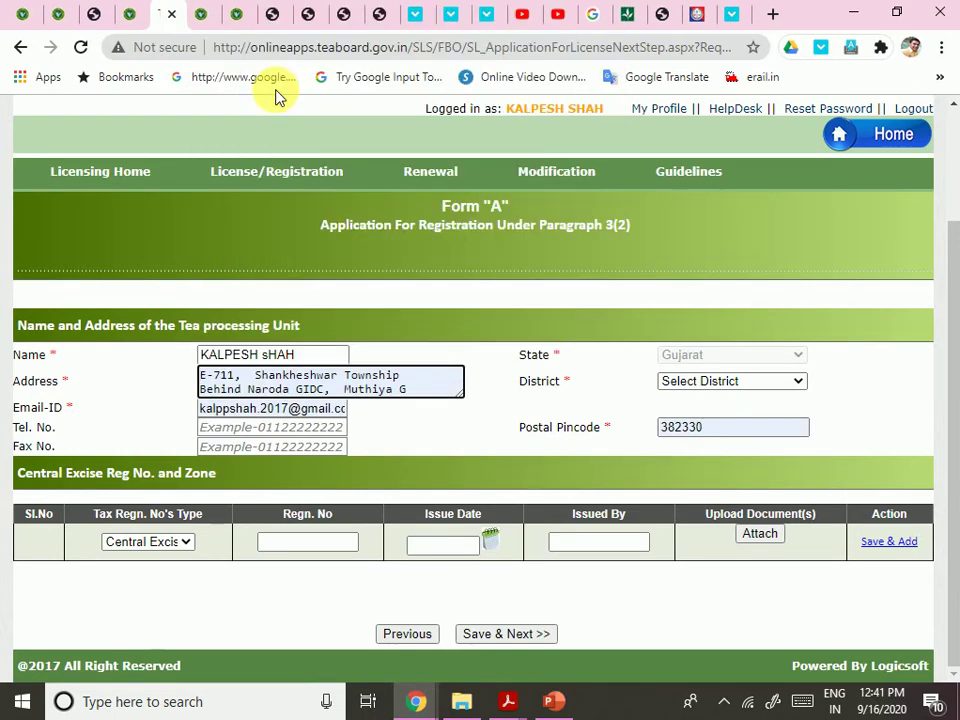
left_click(669, 381)
left_click(700, 80)
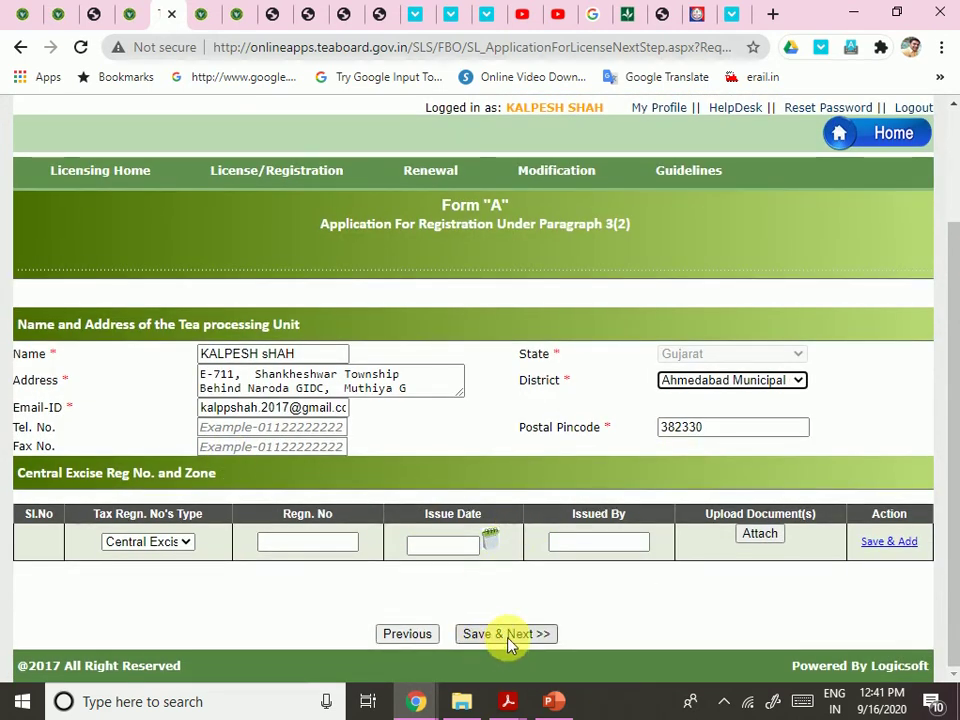
Save and continue, then add a GST registration row with the GSTIN as Regn. No
left_click(510, 636)
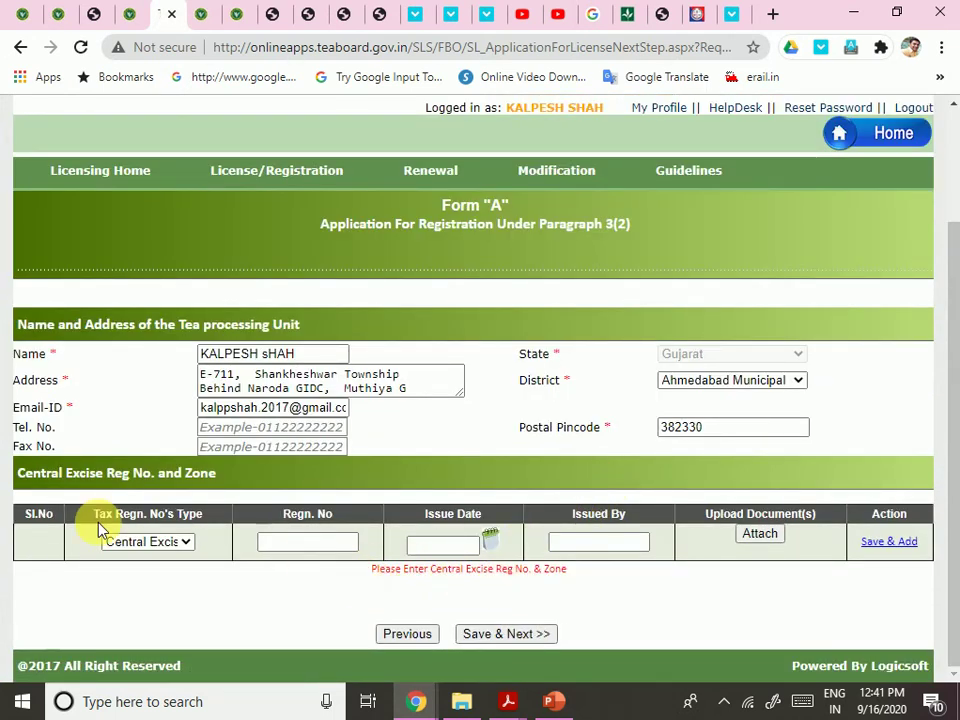
left_click(141, 541)
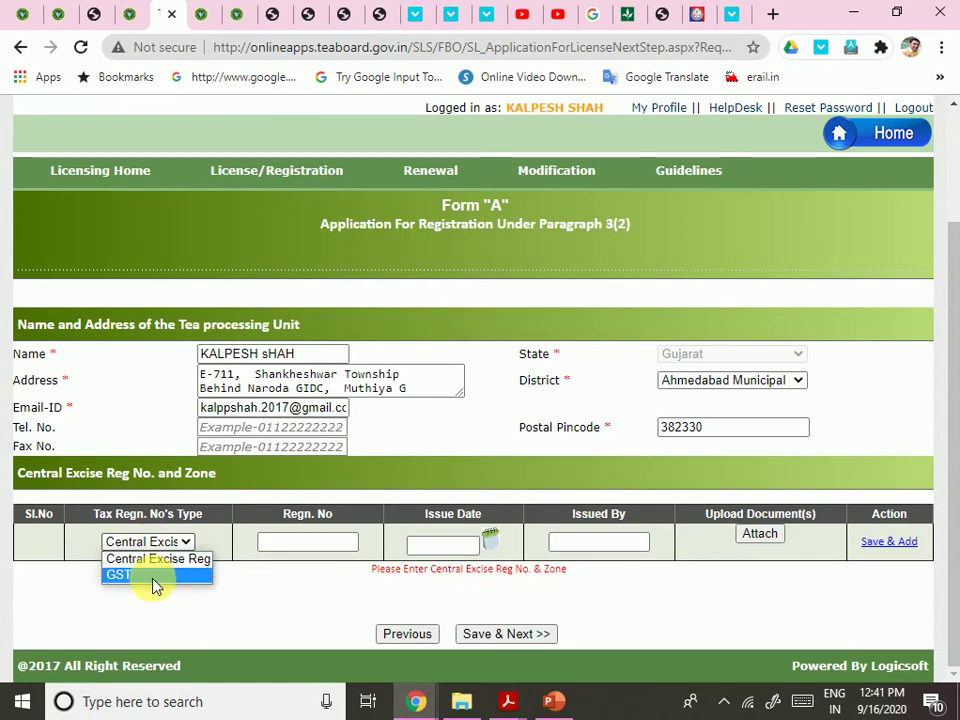
left_click(153, 578)
left_click(279, 542)
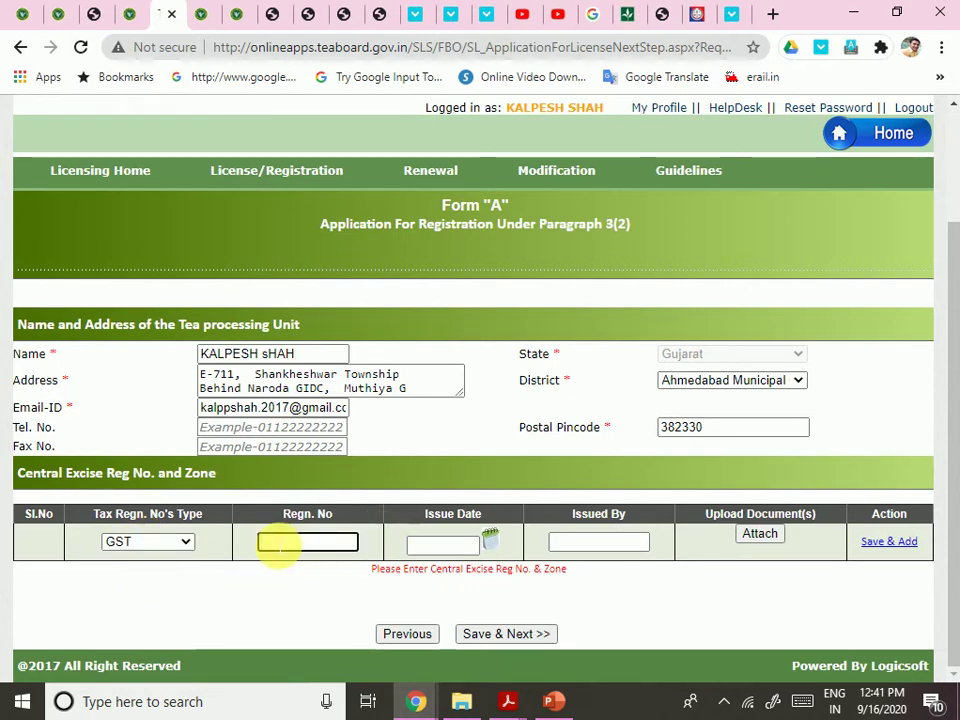
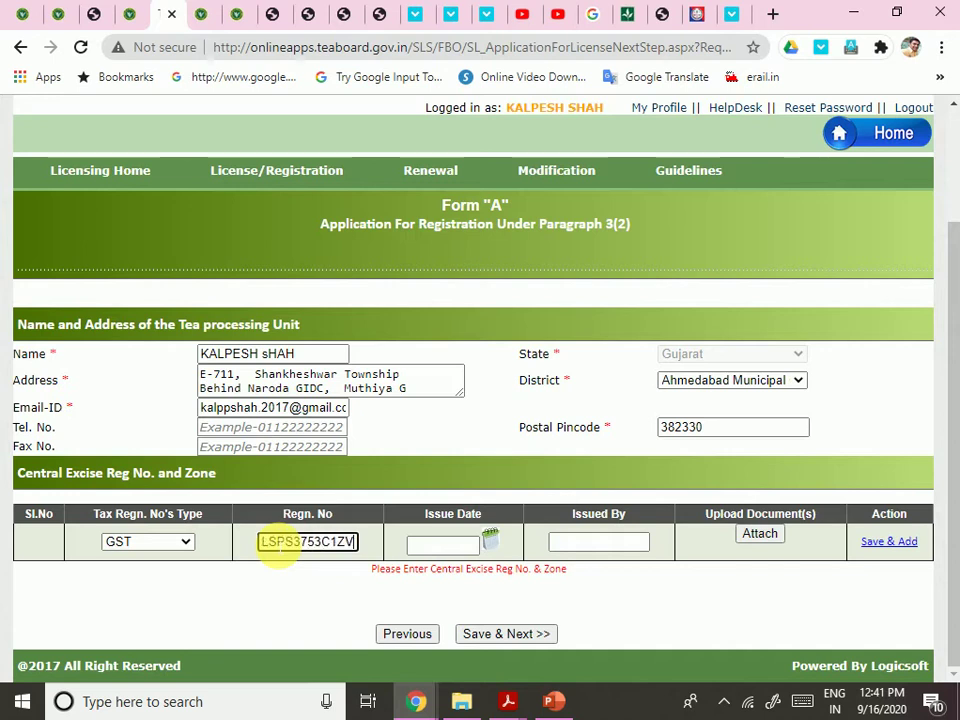
key("Tab")
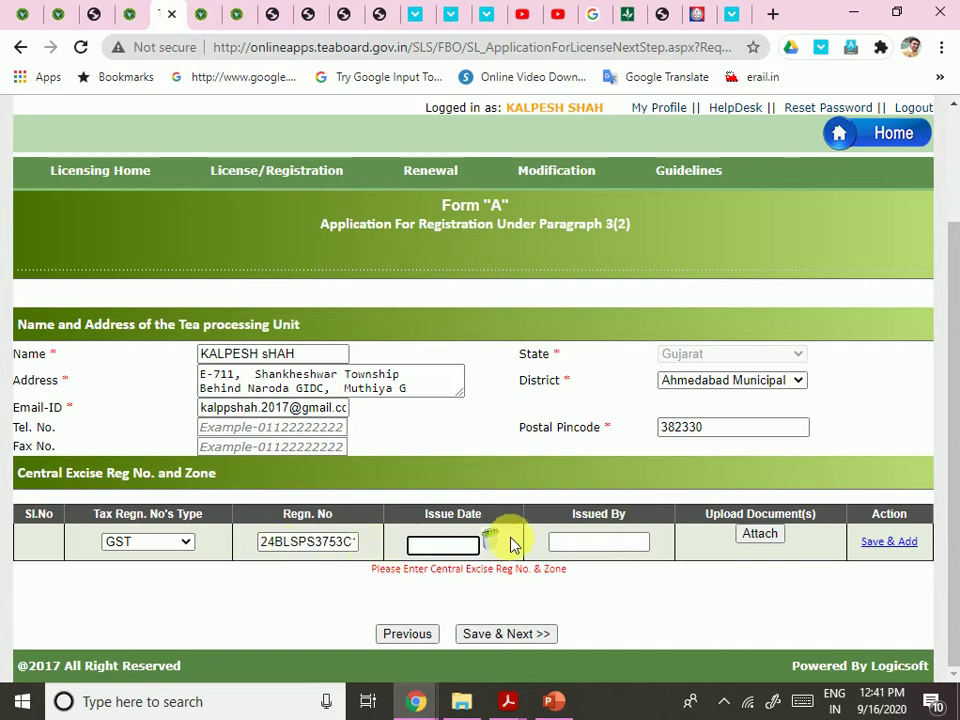
Set the issue date to 11 November 2019 and enter 'Gst A' as issuer
left_click(490, 542)
left_click(419, 371)
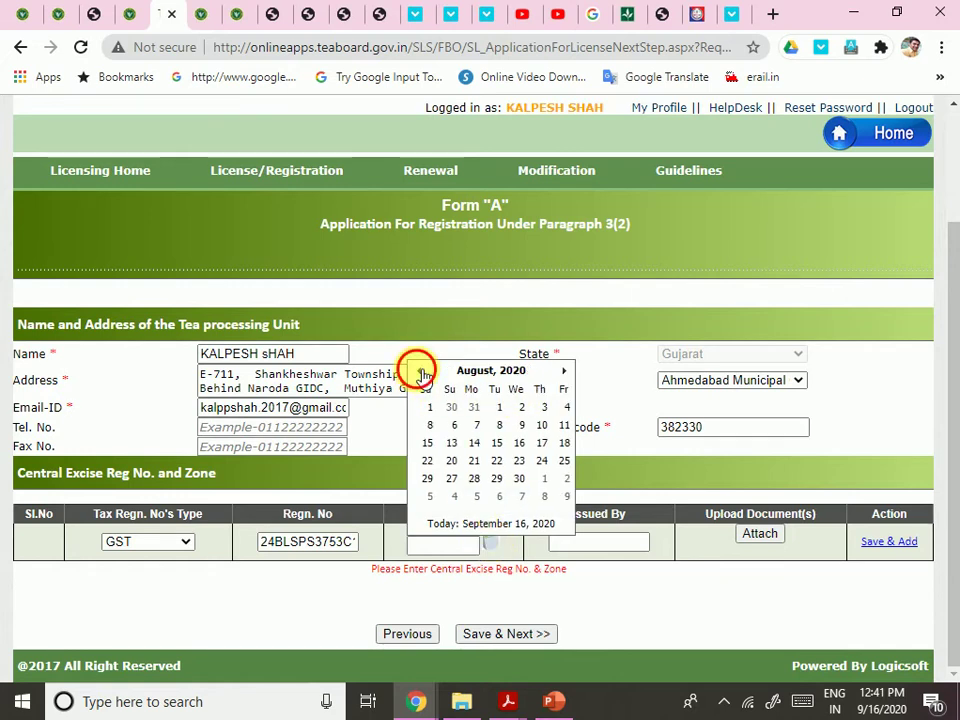
left_click(419, 371)
left_click(476, 373)
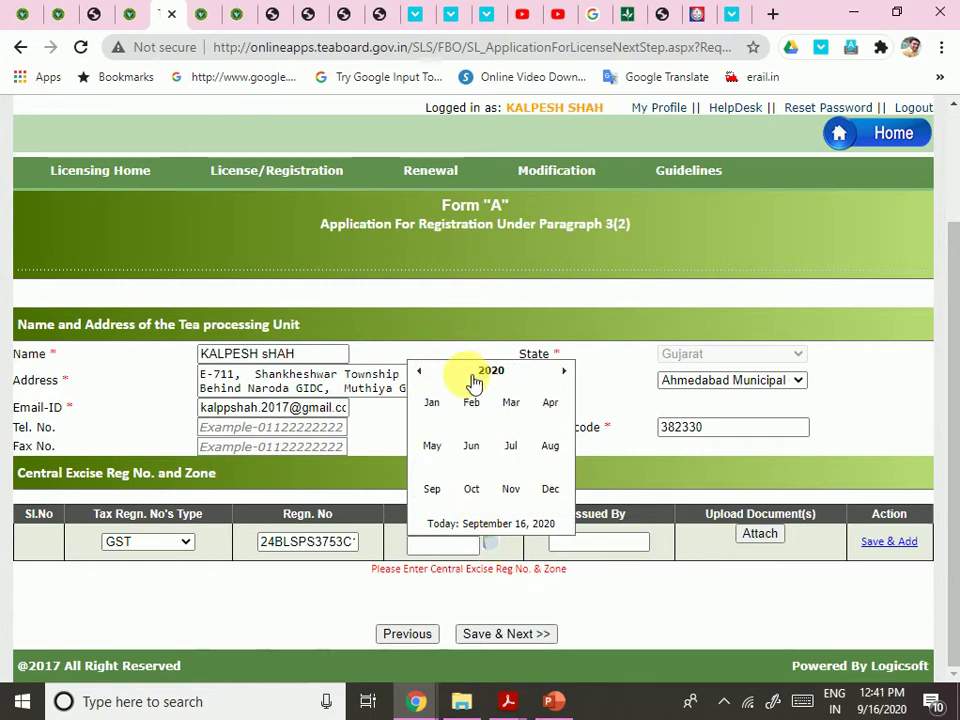
left_click(420, 372)
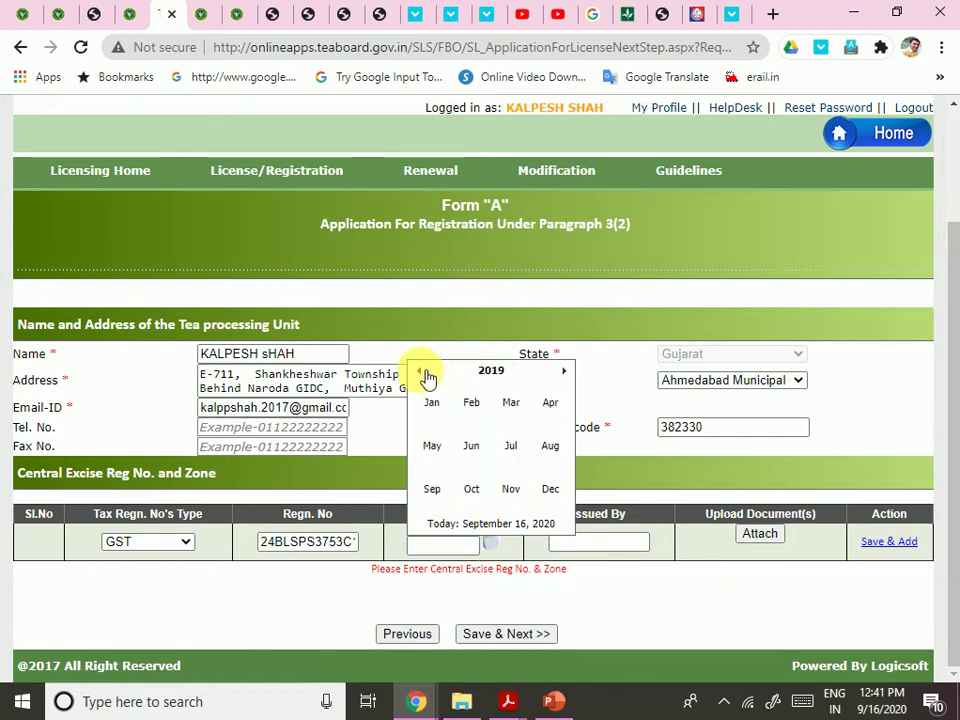
left_click(511, 489)
left_click(448, 443)
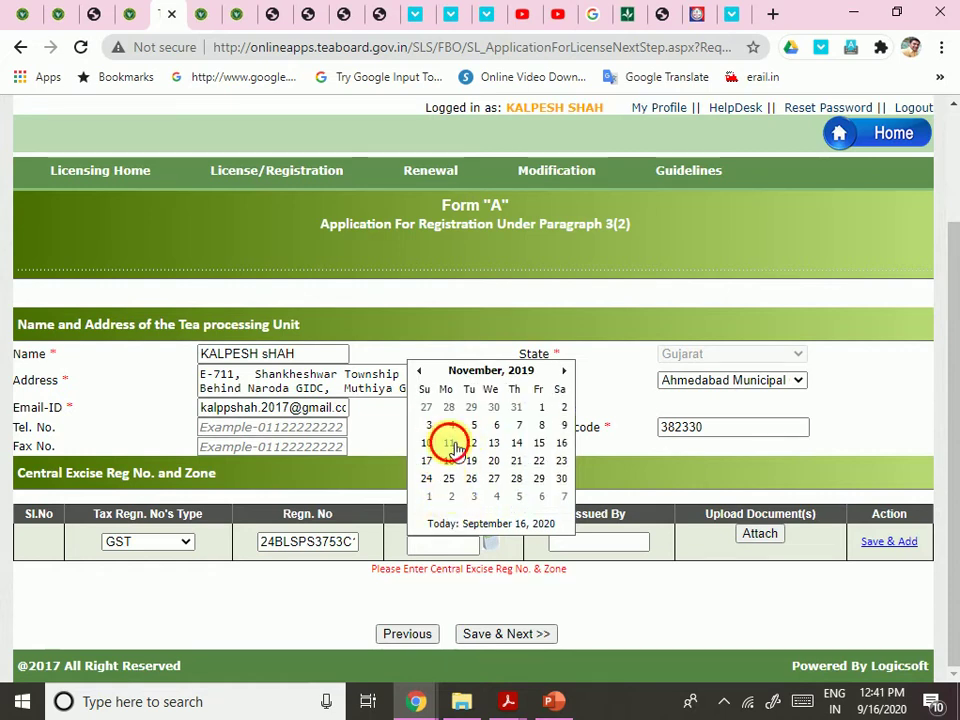
left_click(592, 543)
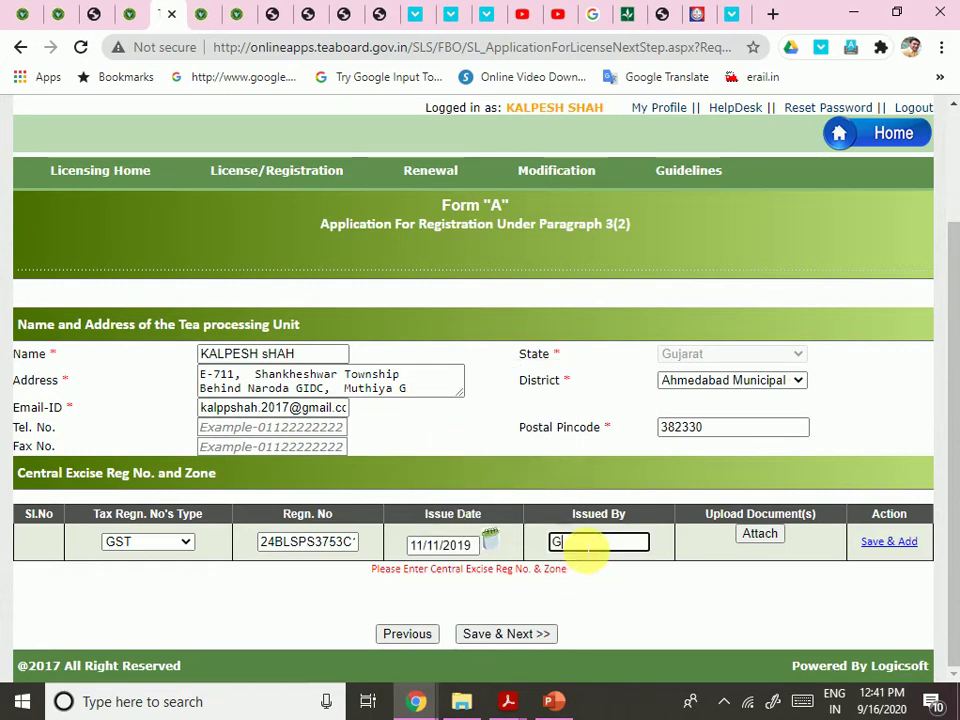
type("Gst ABAD")
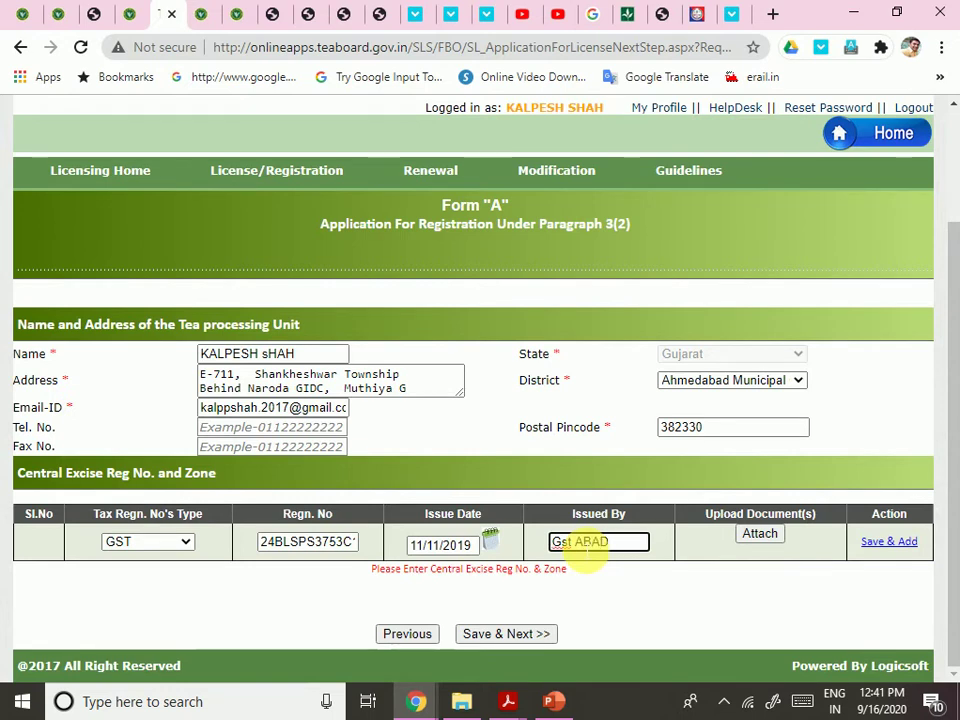
Correct the issue date to 11/11/2018 and bring up the Document Locker for attaching
left_click(491, 538)
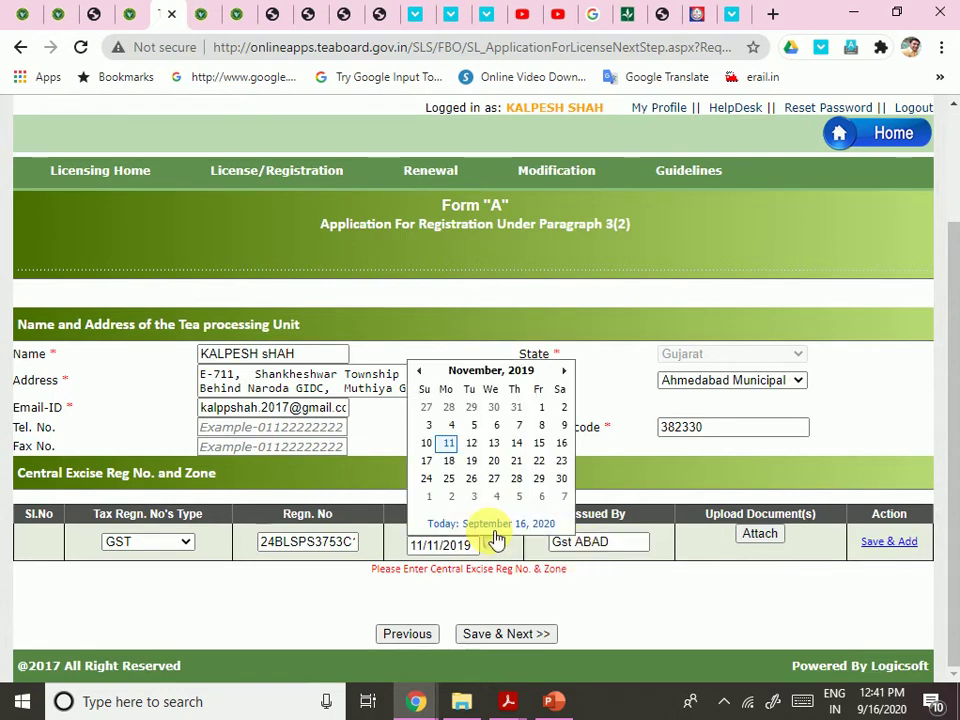
left_click(564, 371)
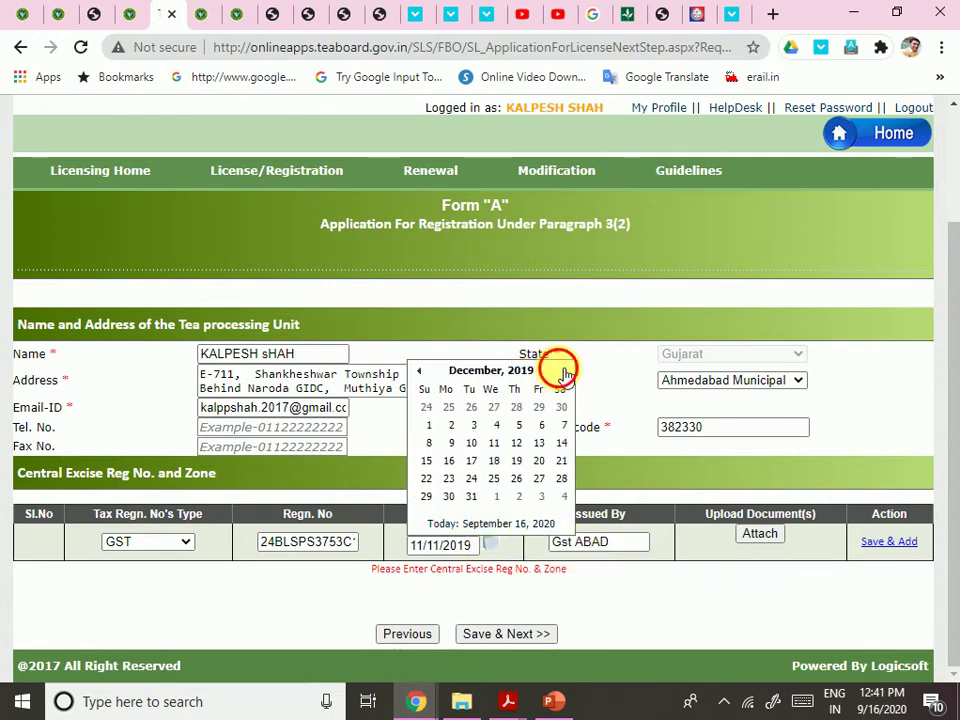
left_click(564, 371)
left_click(564, 371)
left_click(564, 371)
left_click(564, 371)
left_click(564, 371)
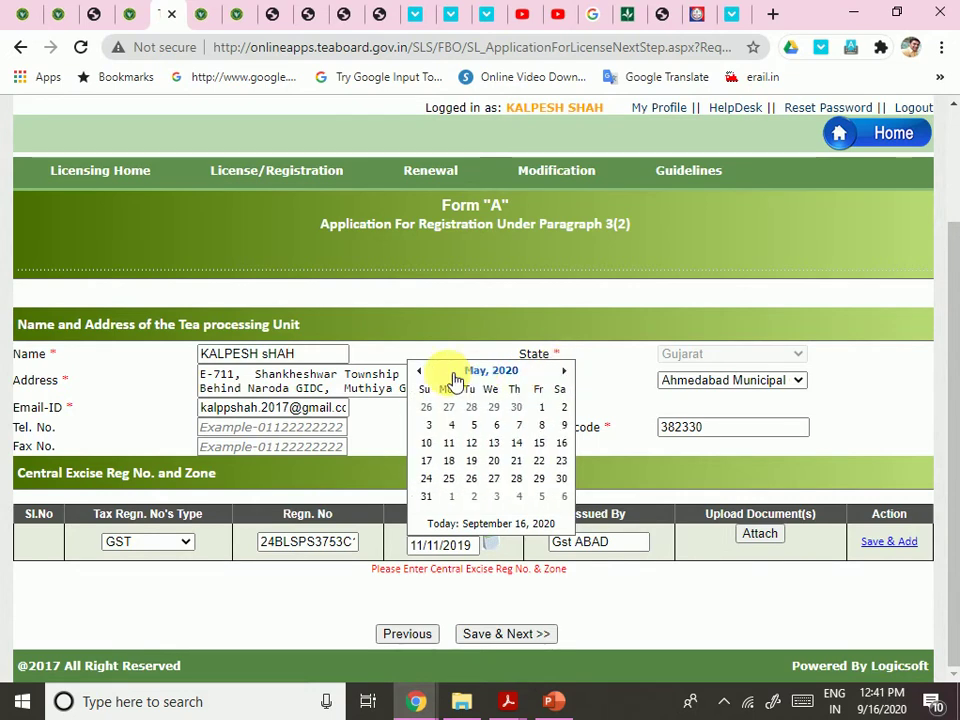
left_click(419, 371)
left_click(480, 375)
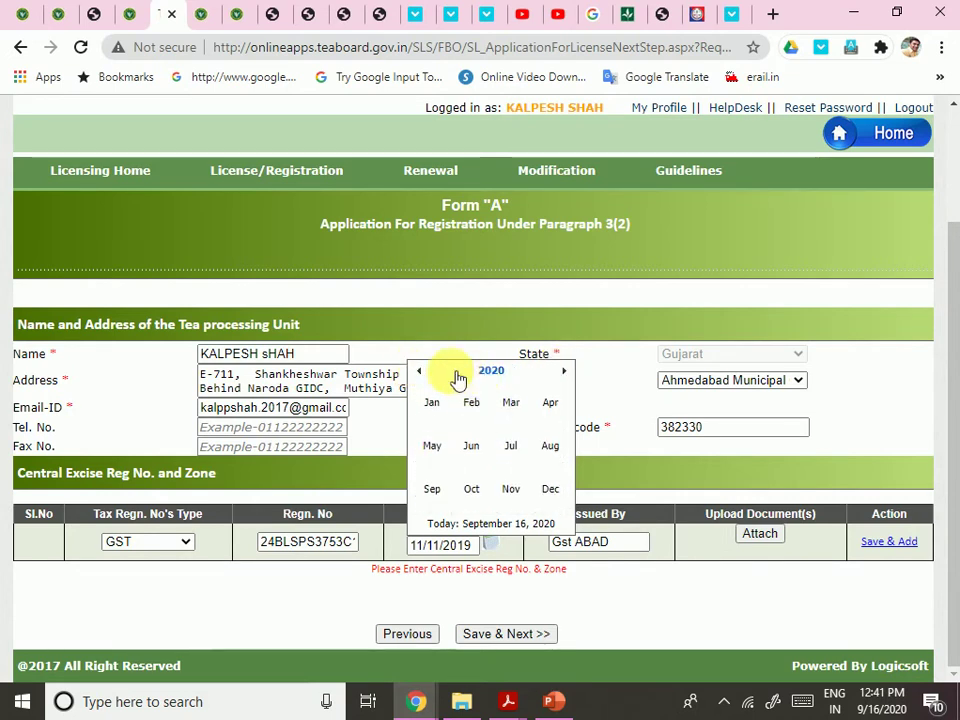
left_click(420, 370)
left_click(420, 370)
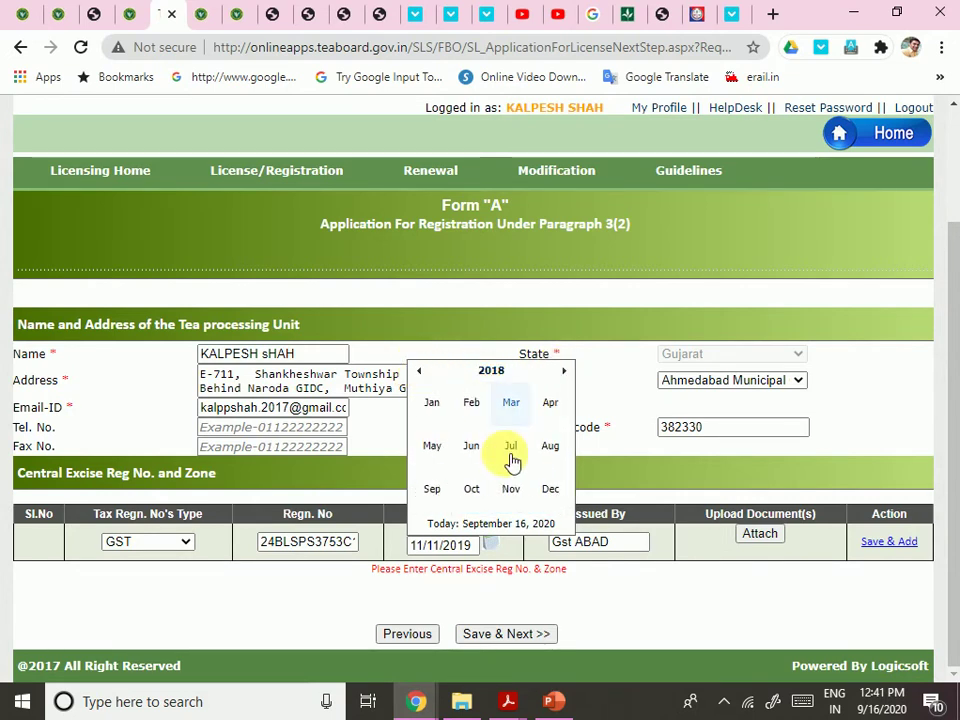
left_click(512, 490)
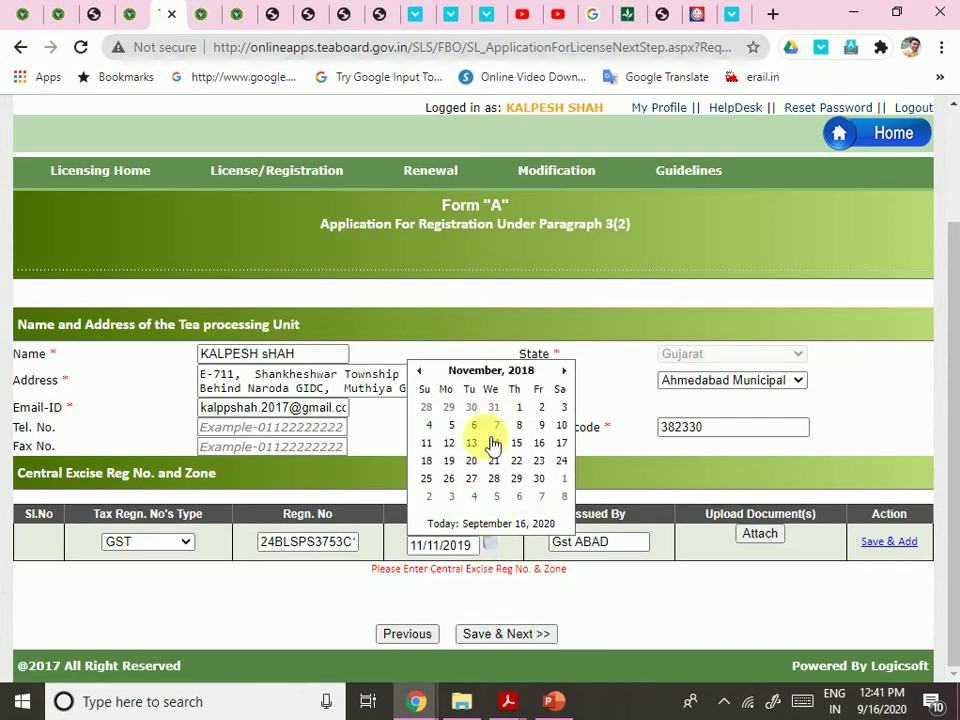
left_click(428, 443)
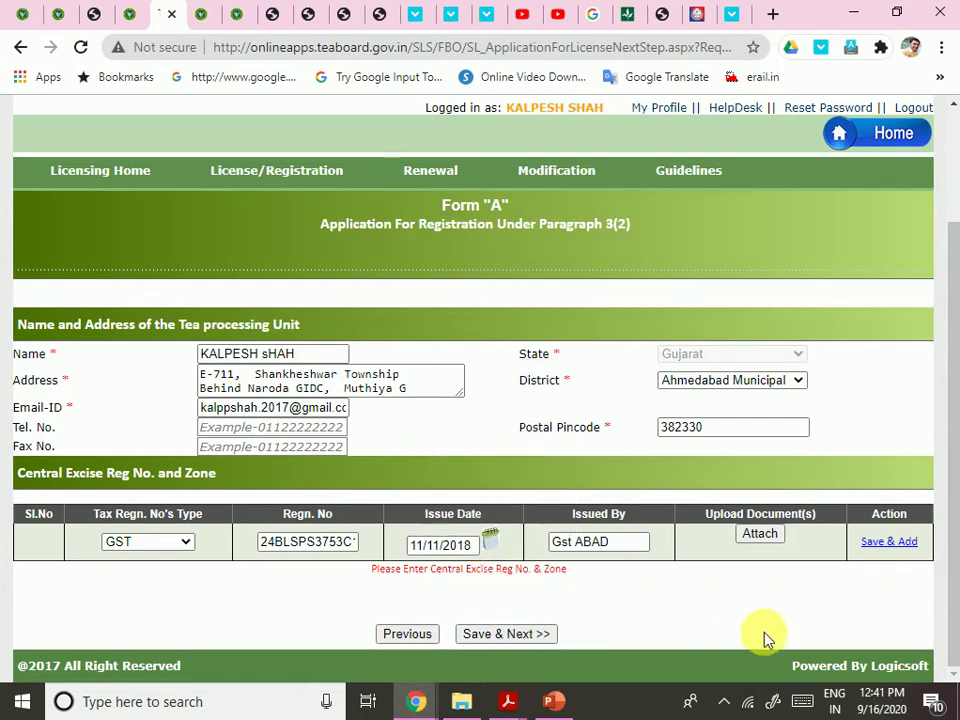
left_click(759, 536)
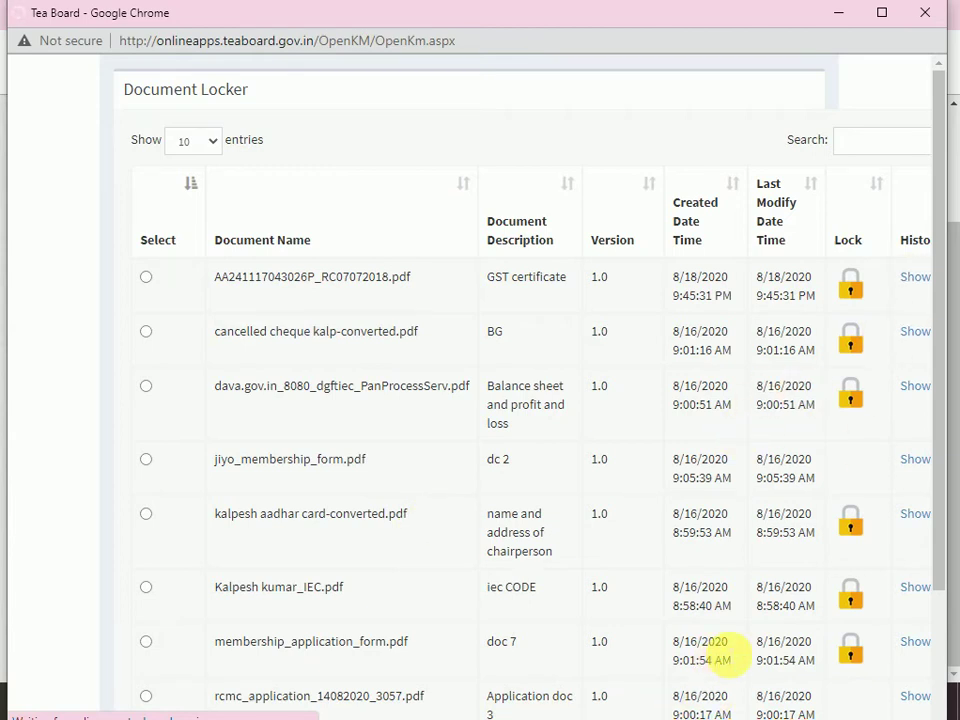
Attach the GST certificate PDF, save the GST row, and Save & Next
key("ctrl+minus")
key("ctrl+minus")
key("ctrl+minus")
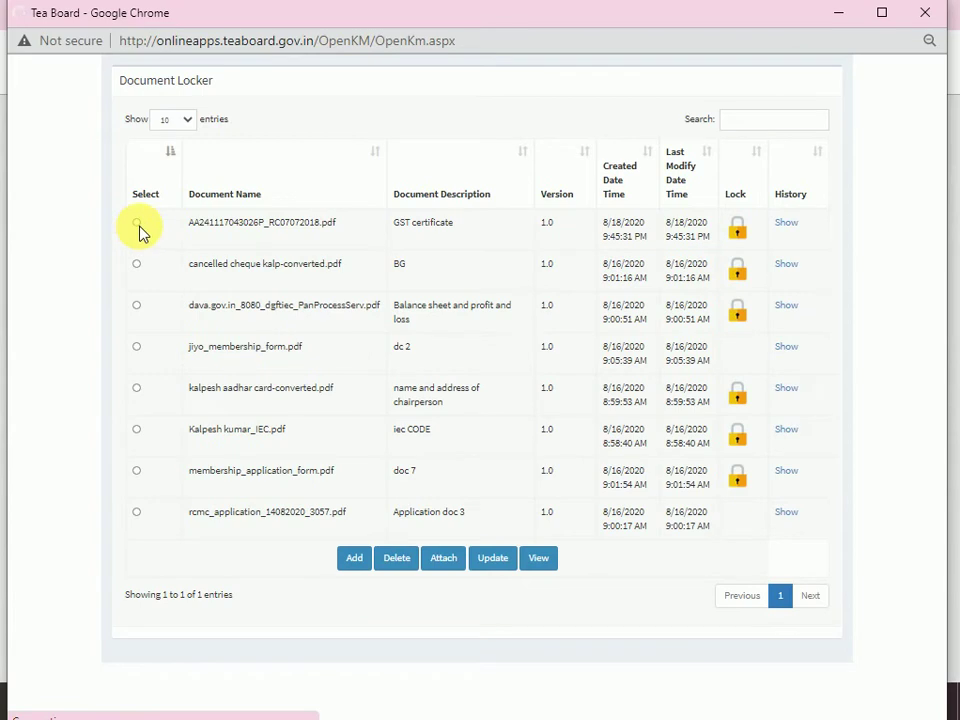
left_click(138, 224)
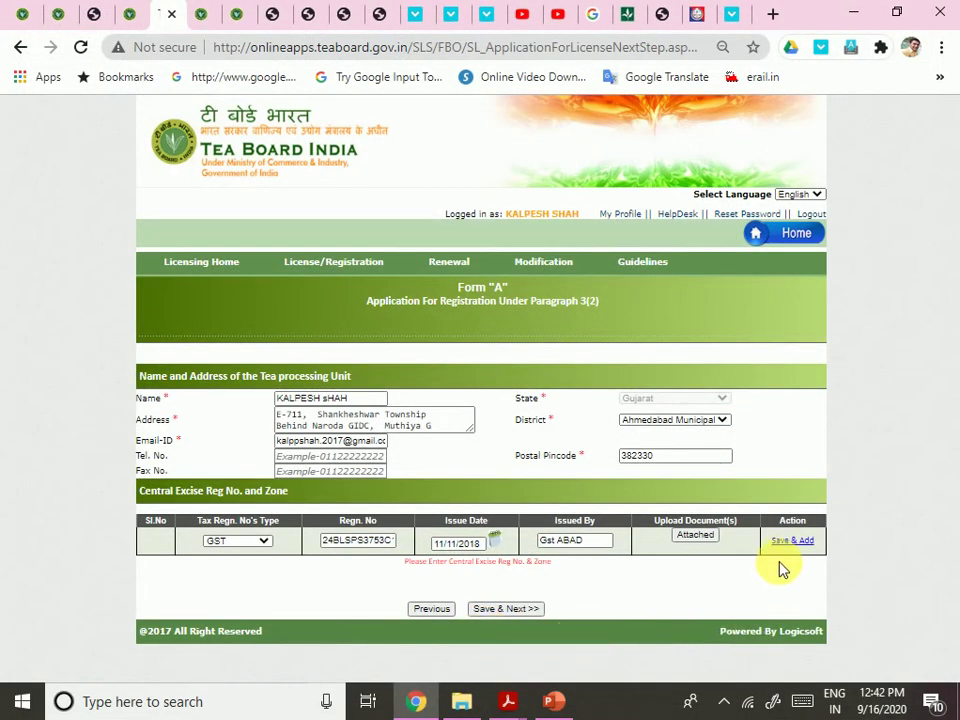
left_click(794, 542)
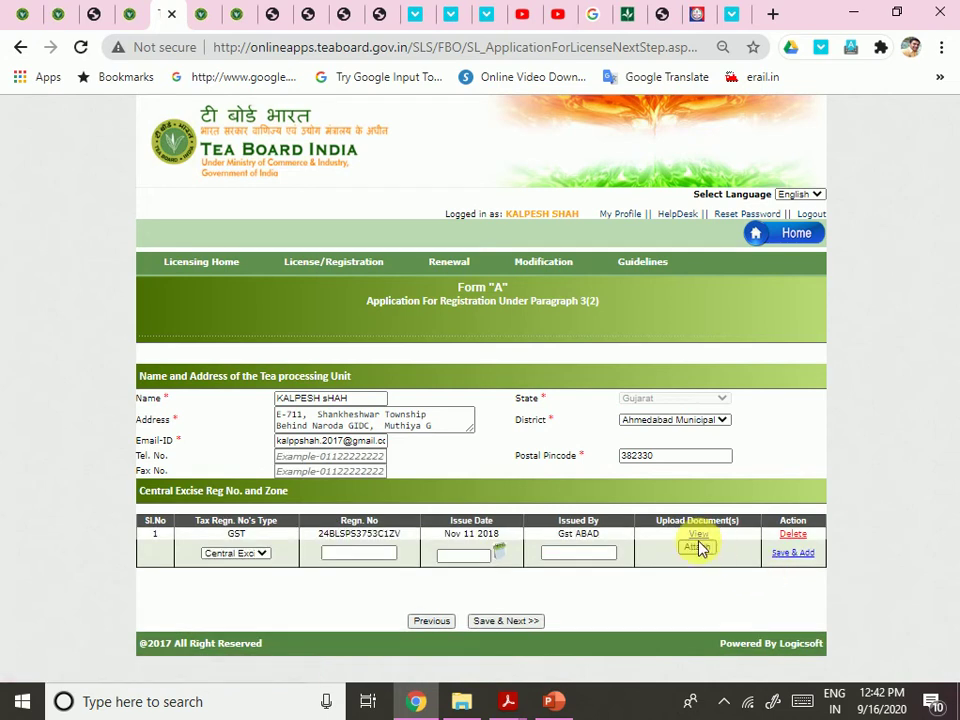
left_click(501, 621)
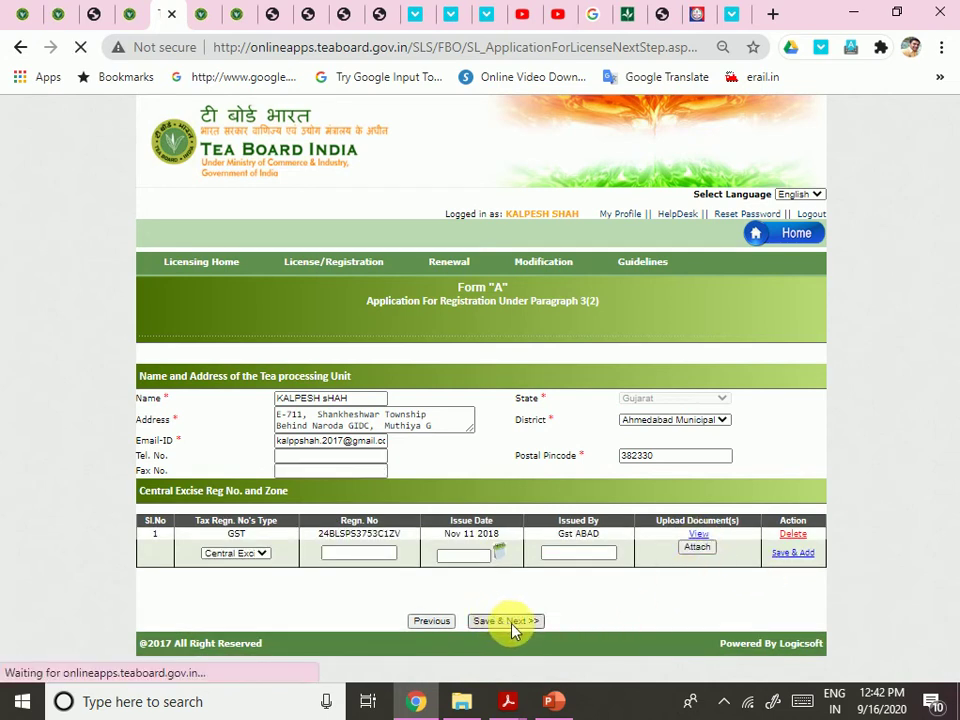
Attach the detailed machinery and equipment list to item 1 so it shows Attached
scroll(614, 530, "down", 5)
scroll(614, 530, "up", 4)
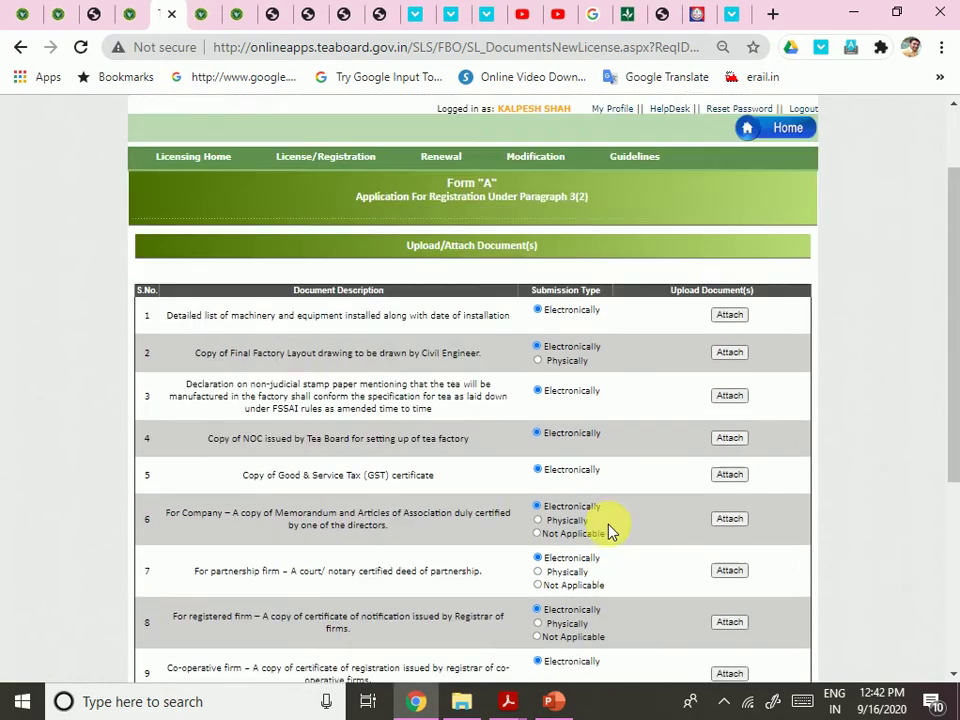
scroll(610, 531, "down", 2)
scroll(610, 531, "down", 3)
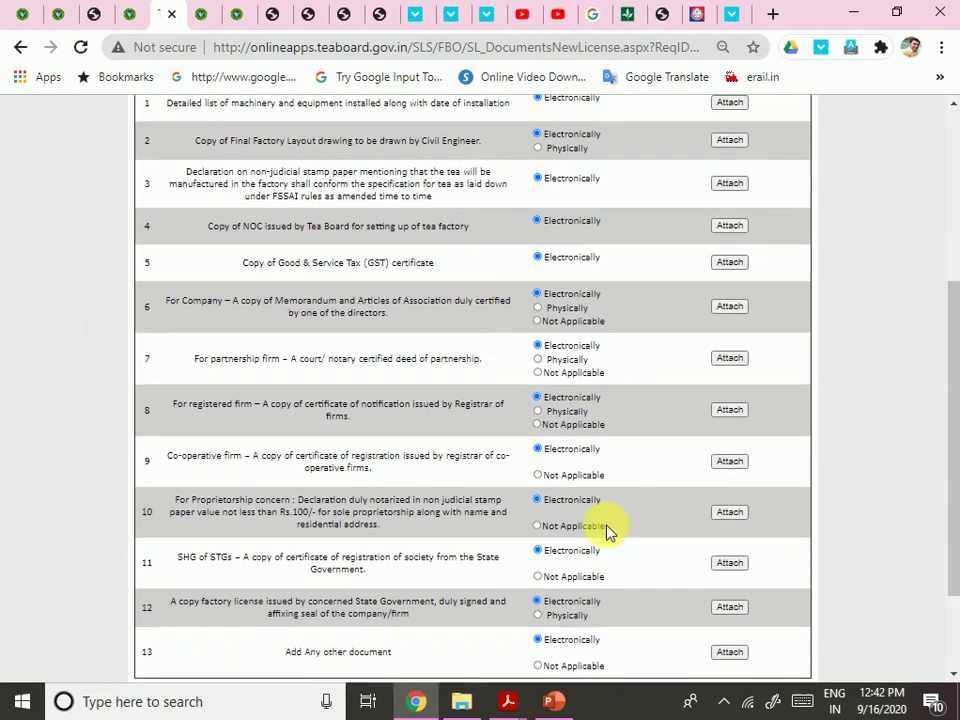
scroll(610, 531, "up", 6)
scroll(610, 531, "down", 1)
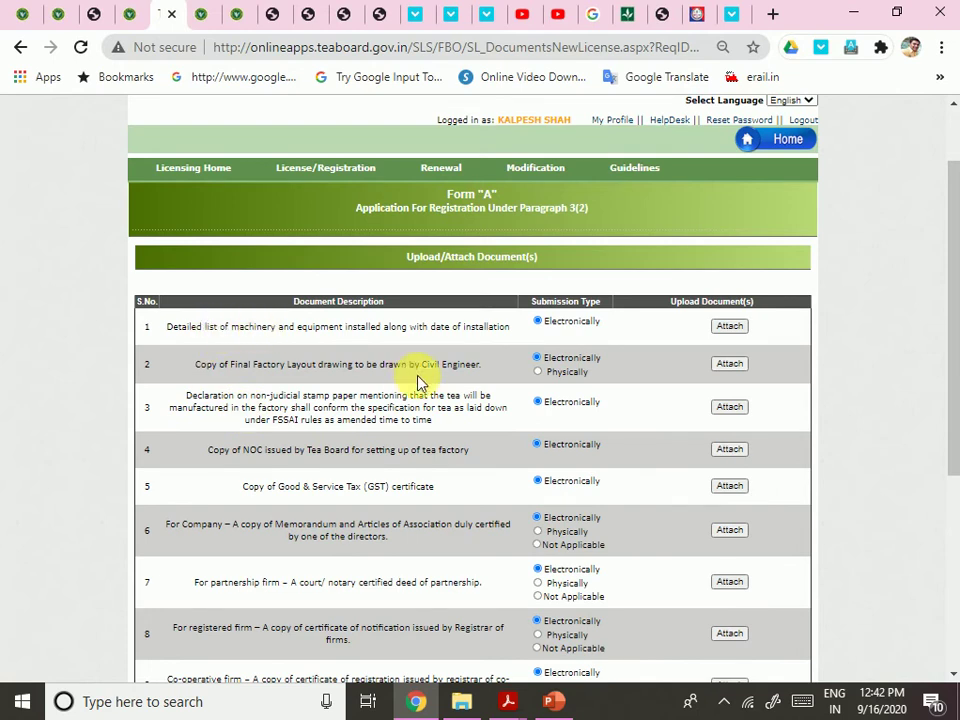
scroll(437, 388, "down", 2)
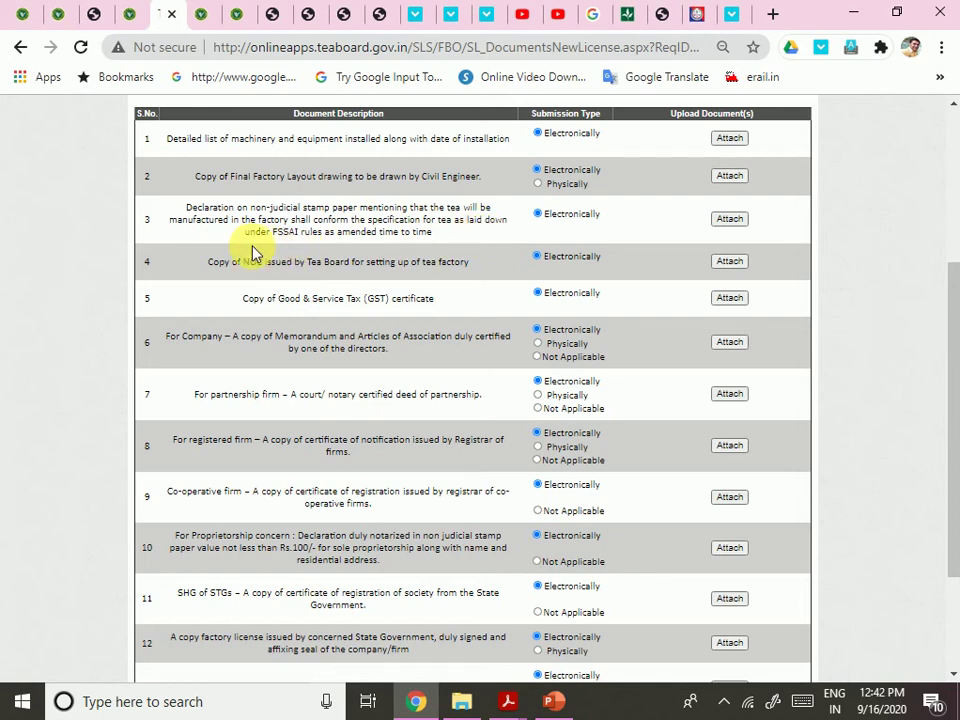
scroll(455, 280, "up", 1)
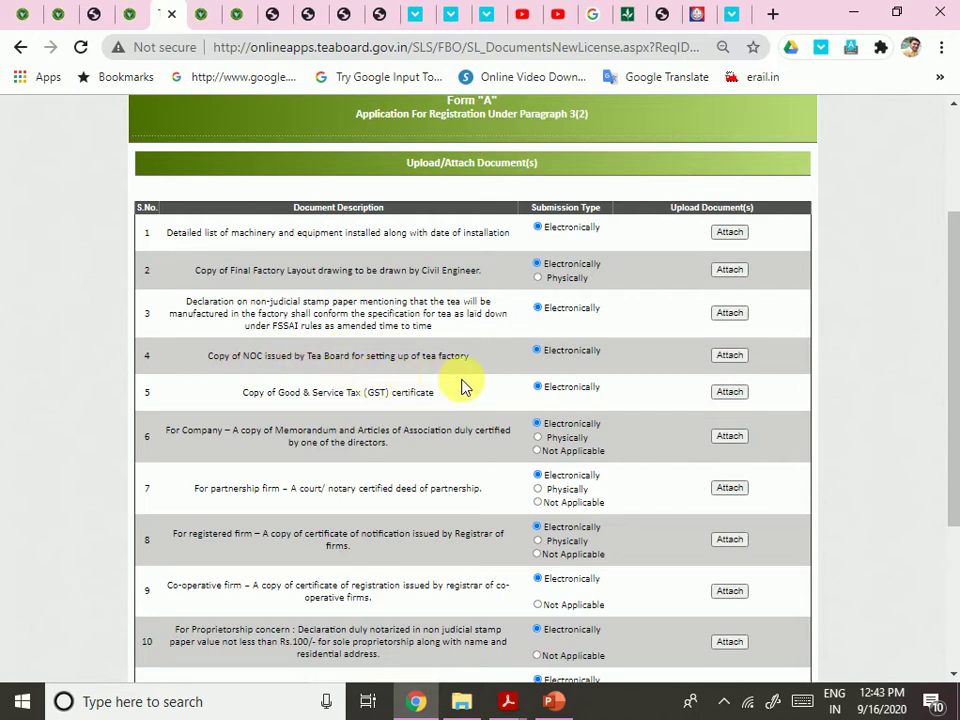
left_click(246, 360)
scroll(343, 384, "down", 2)
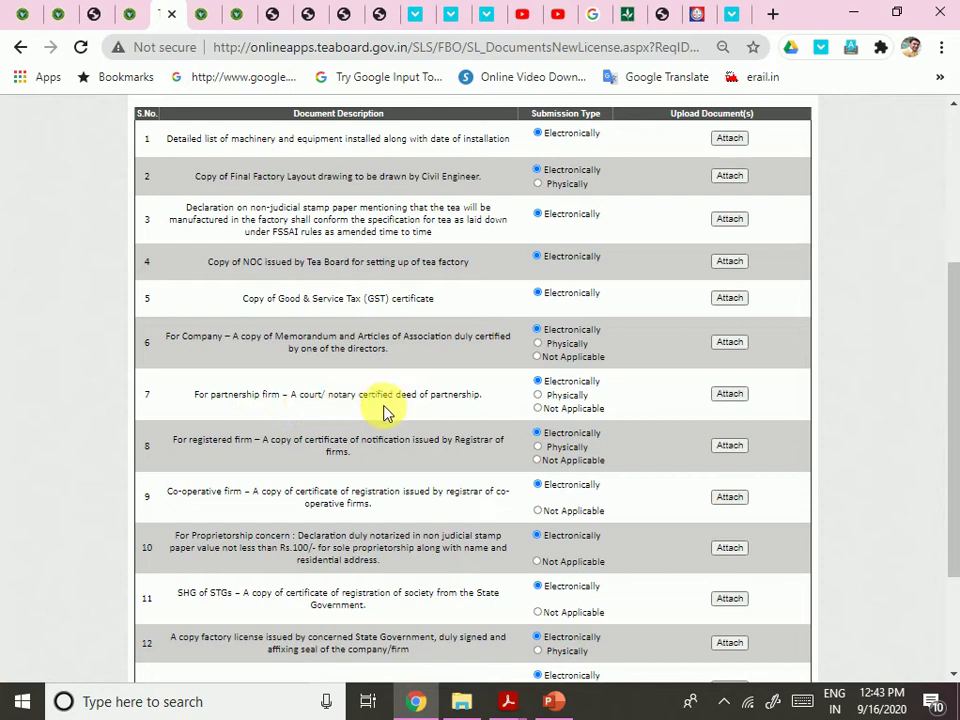
scroll(480, 420, "down", 2)
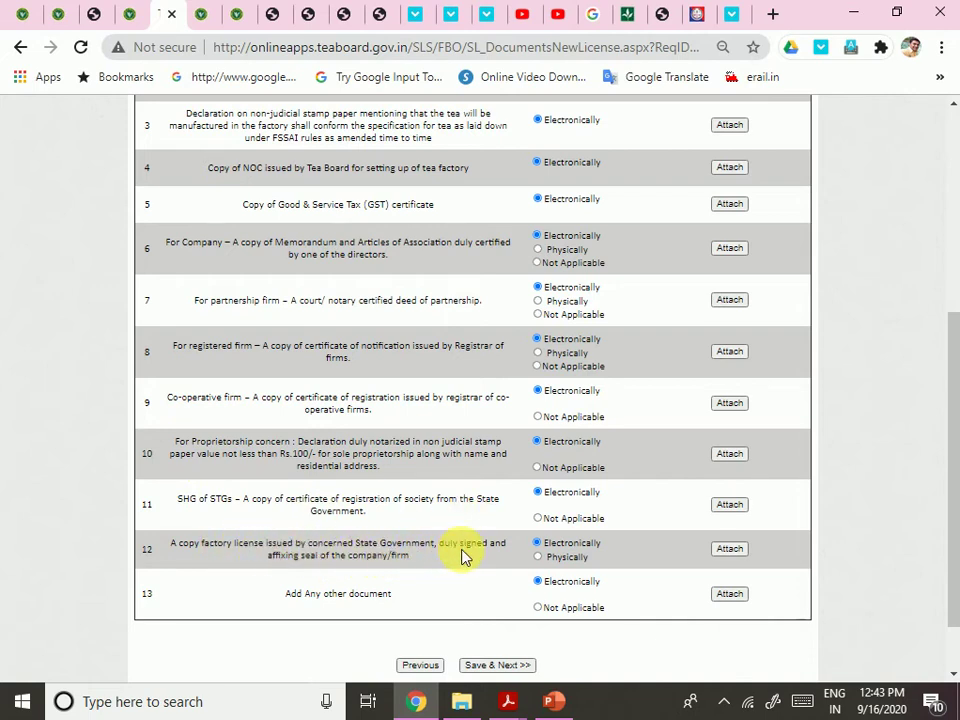
scroll(463, 553, "up", 5)
scroll(450, 553, "down", 5)
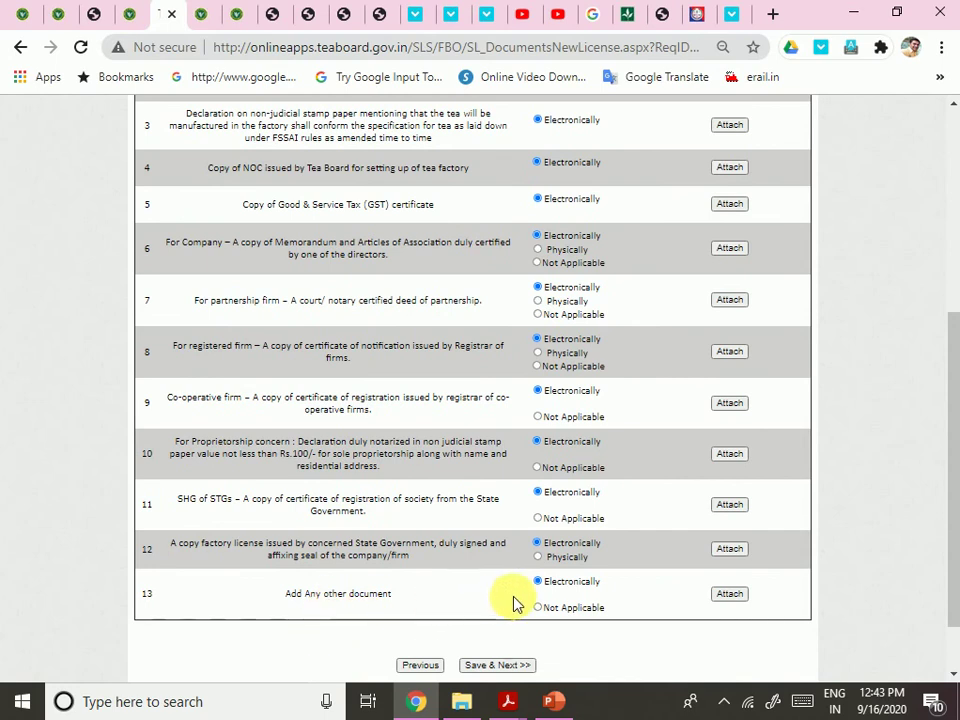
scroll(552, 634, "up", 5)
scroll(549, 637, "down", 2)
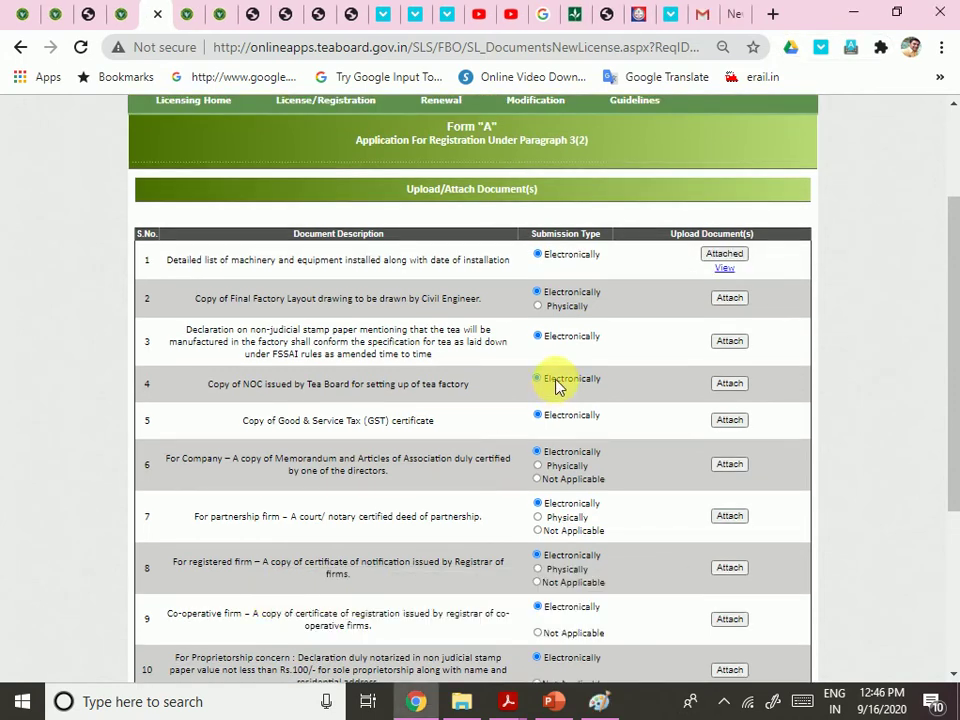
Try attaching the factory layout drawing, closing the blank attach windows that appear
left_click(724, 300)
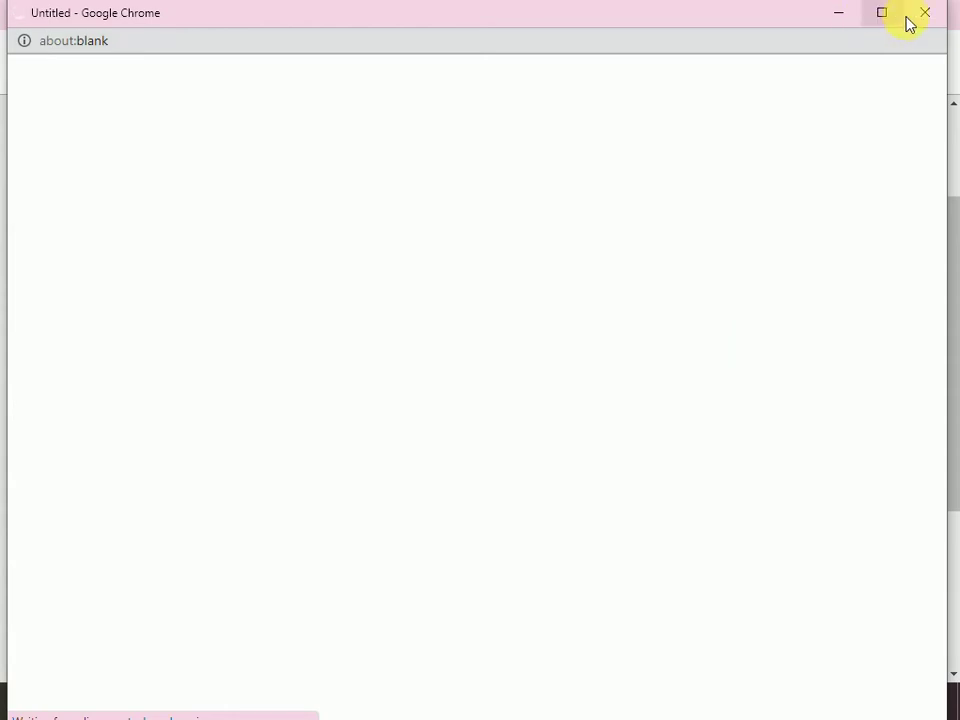
left_click(915, 14)
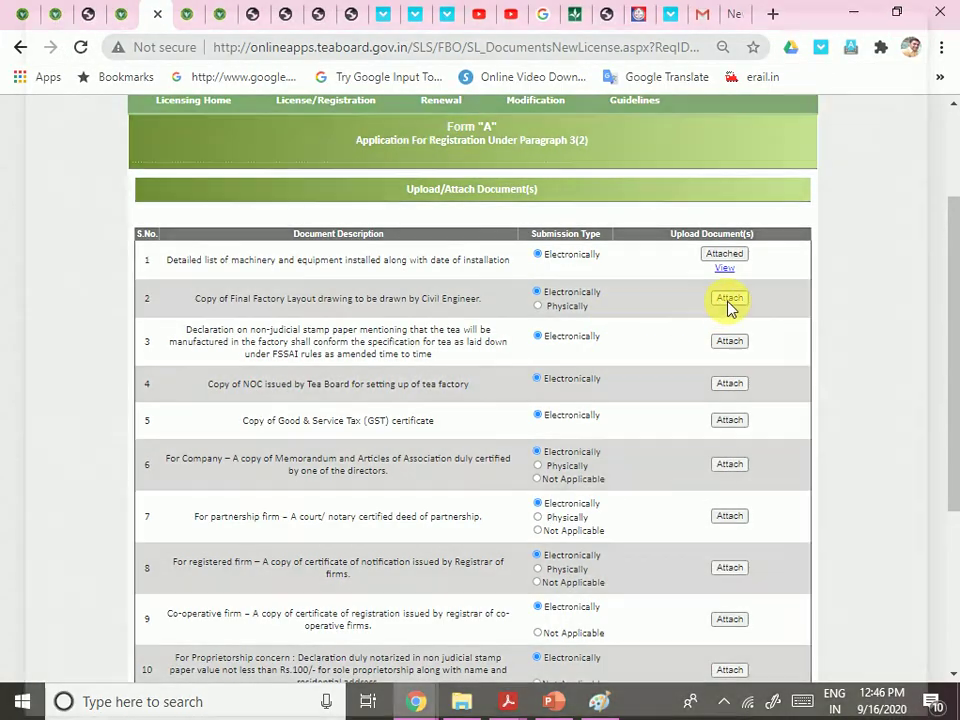
left_click(729, 301)
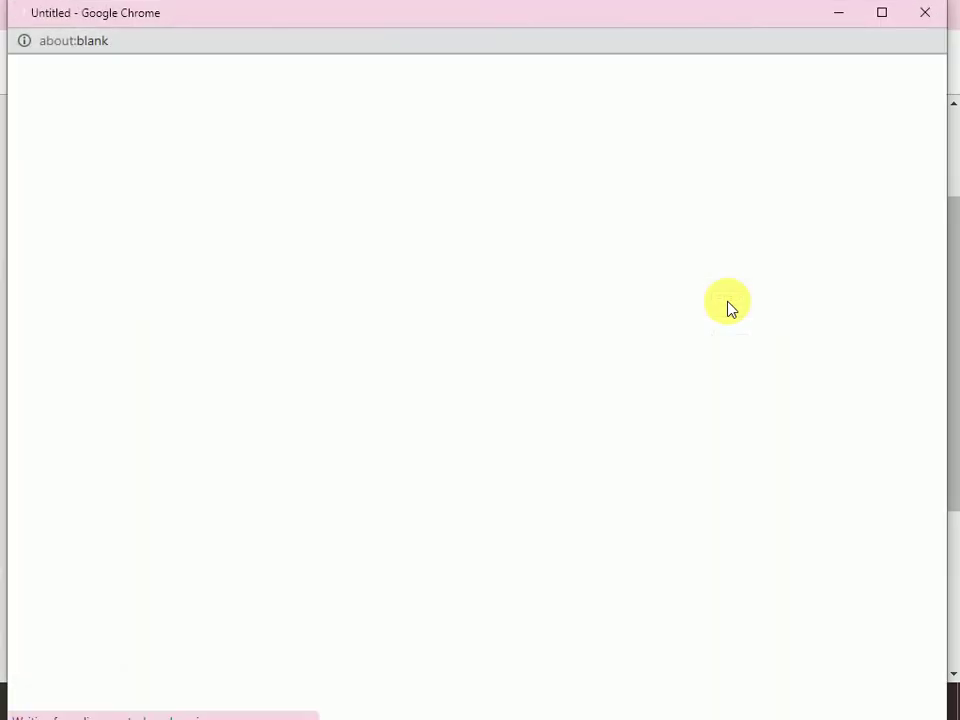
left_click(925, 14)
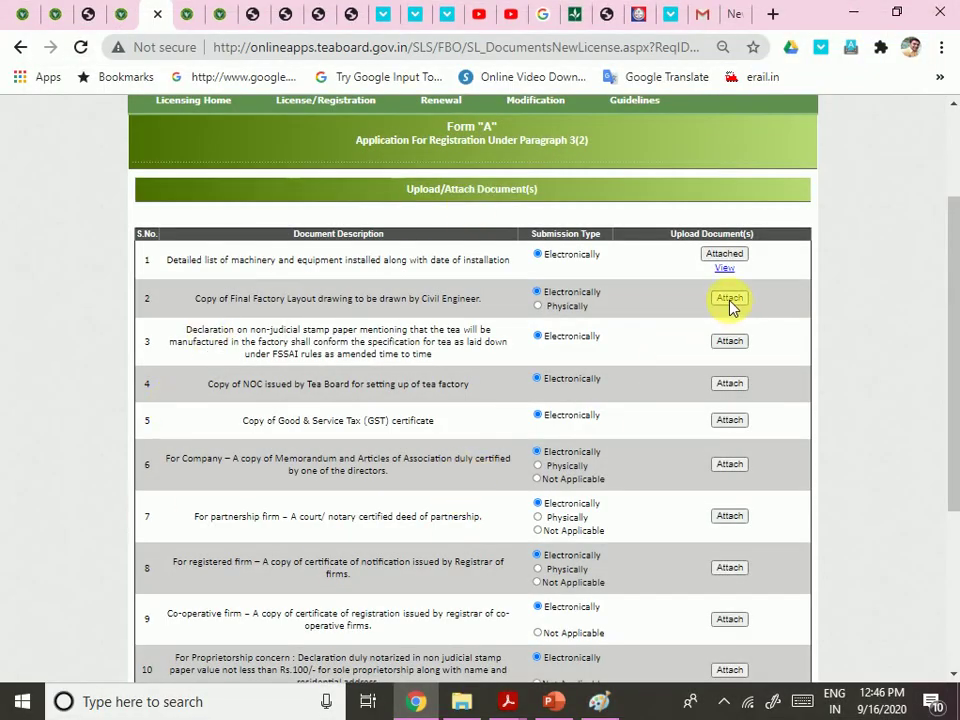
left_click(729, 305)
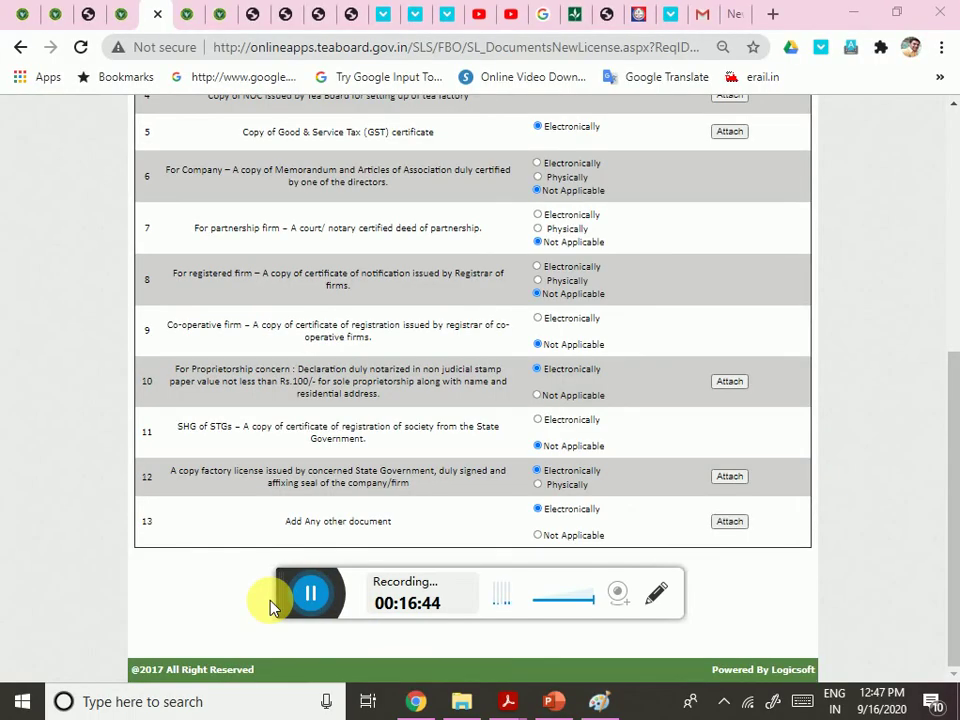
Retry the layout drawing attach, then open the attach window for item 4, the NOC copy
scroll(620, 380, "up", 3)
scroll(650, 373, "up", 2)
scroll(643, 408, "down", 3)
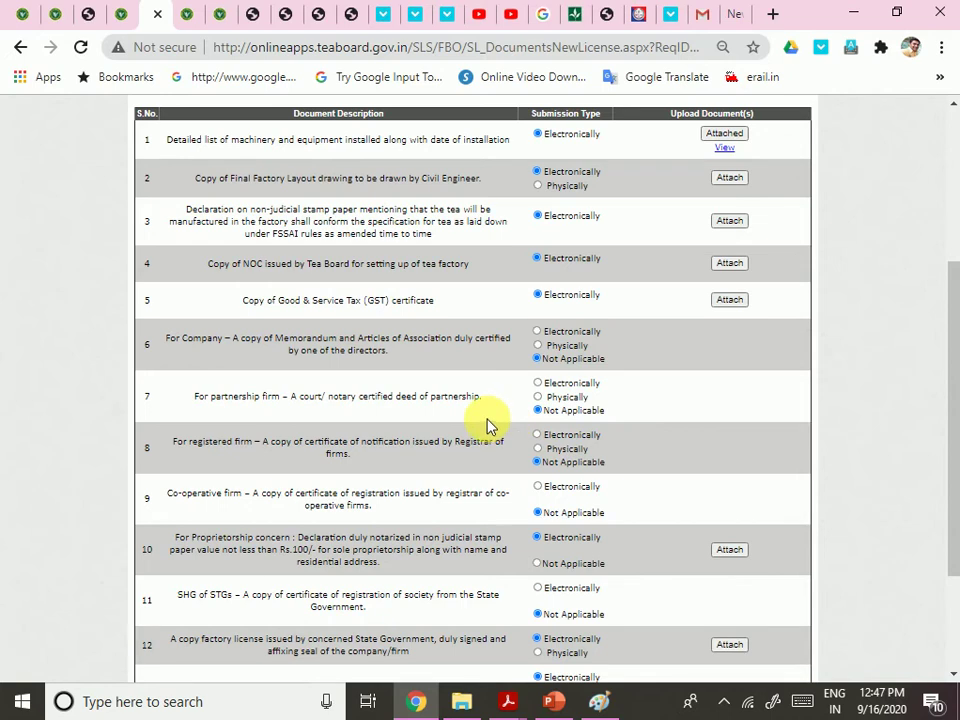
scroll(504, 456, "down", 2)
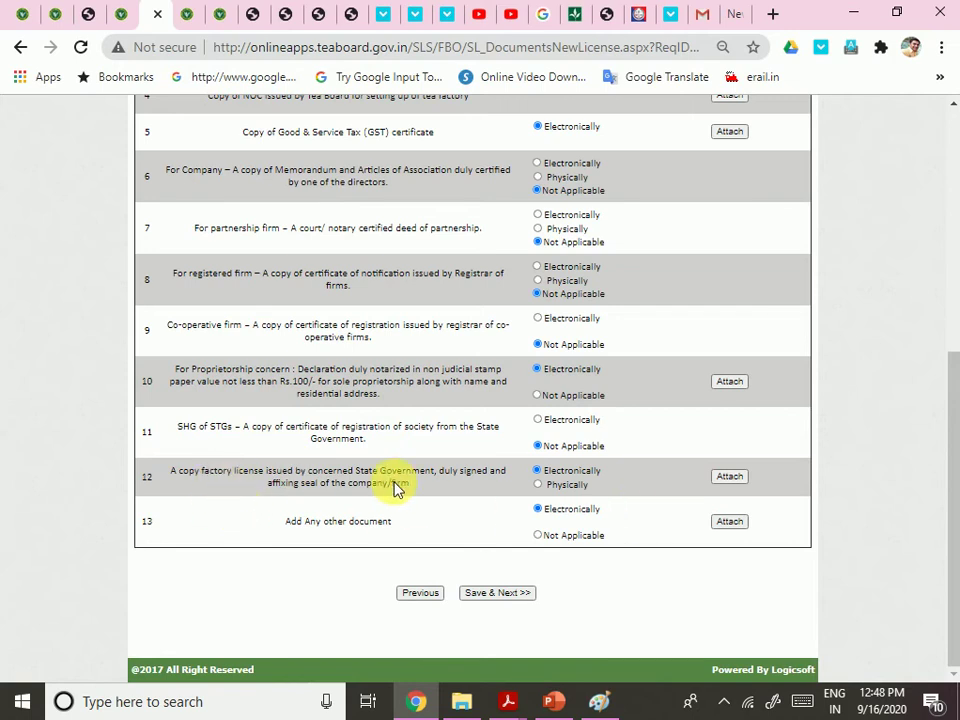
scroll(424, 489, "up", 5)
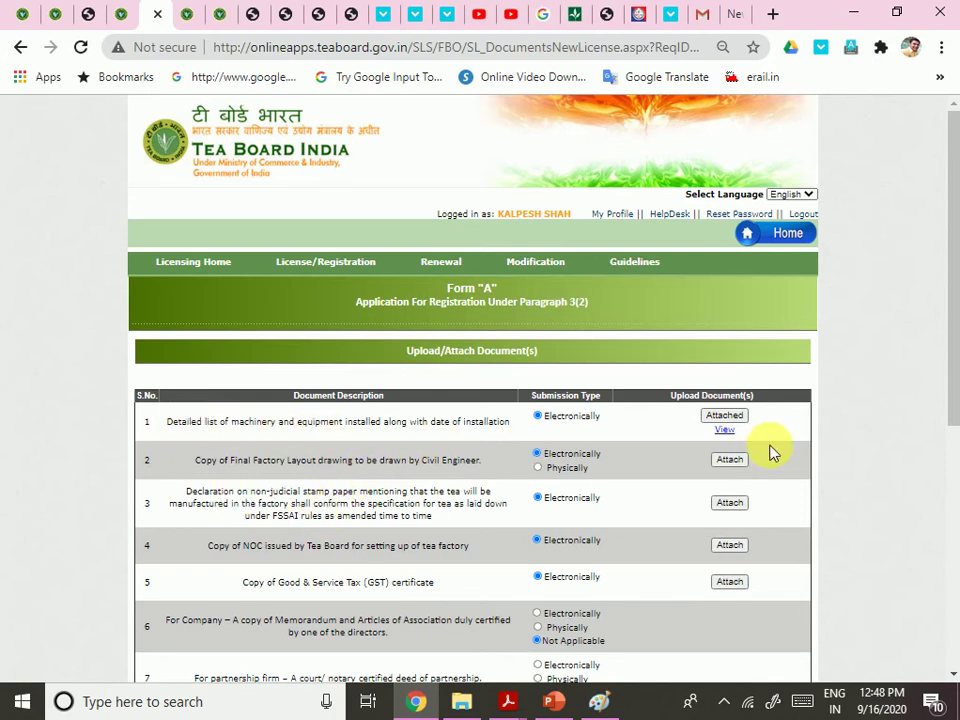
scroll(735, 447, "down", 3)
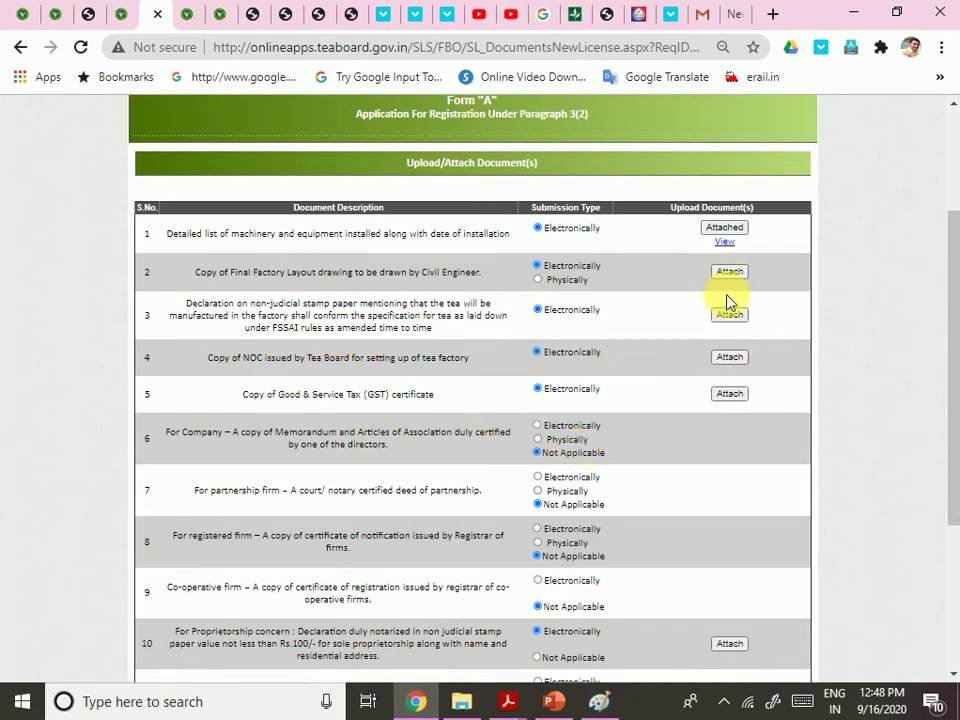
scroll(728, 300, "up", 1)
left_click(728, 368)
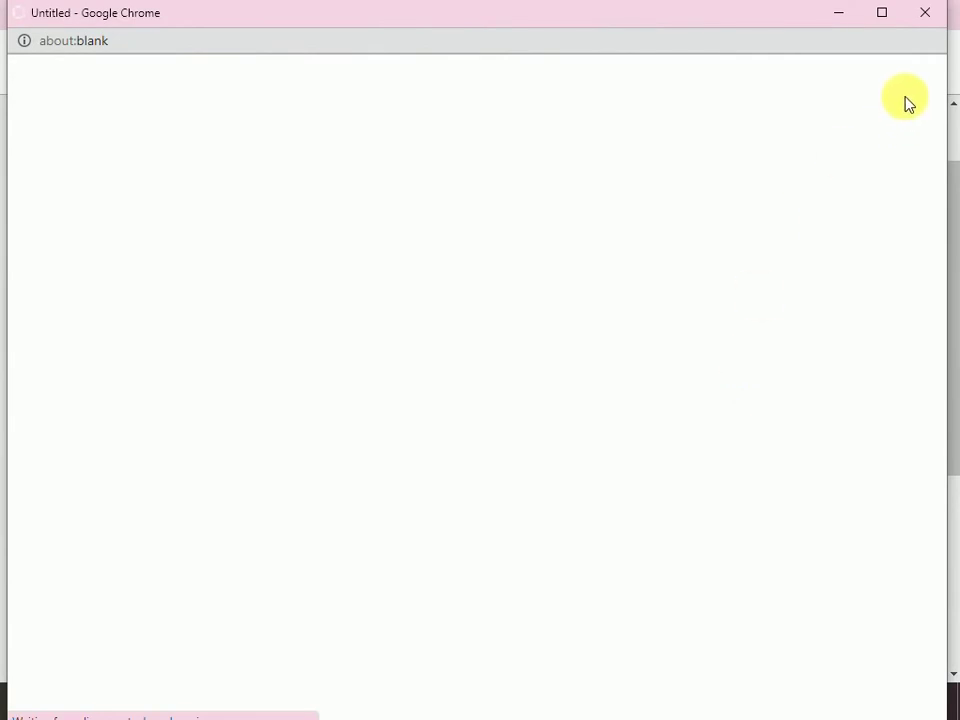
left_click(928, 11)
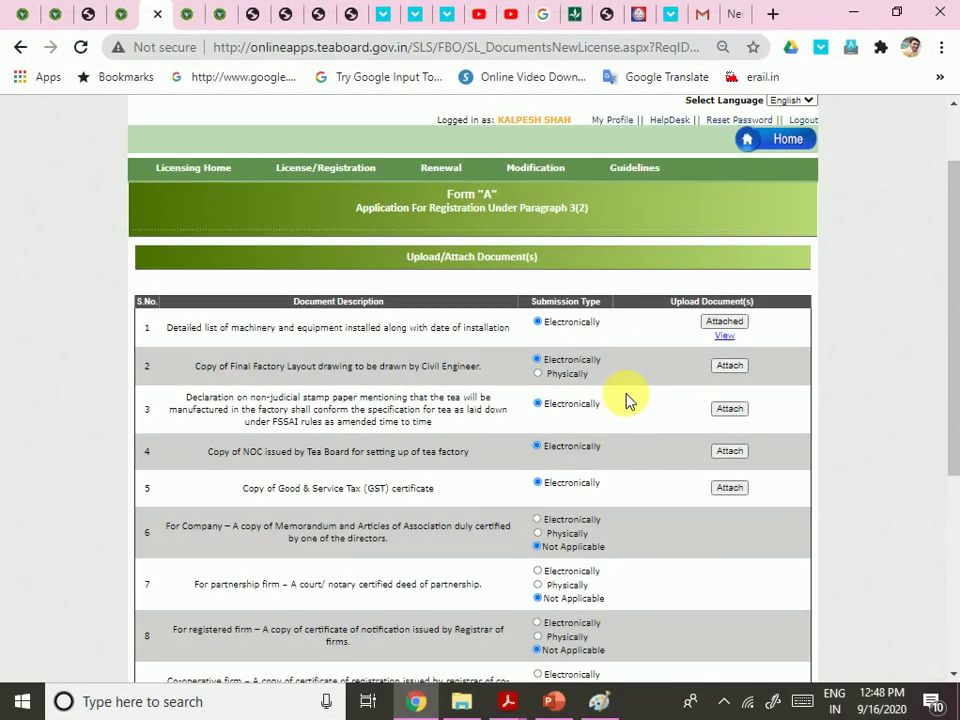
scroll(625, 399, "down", 4)
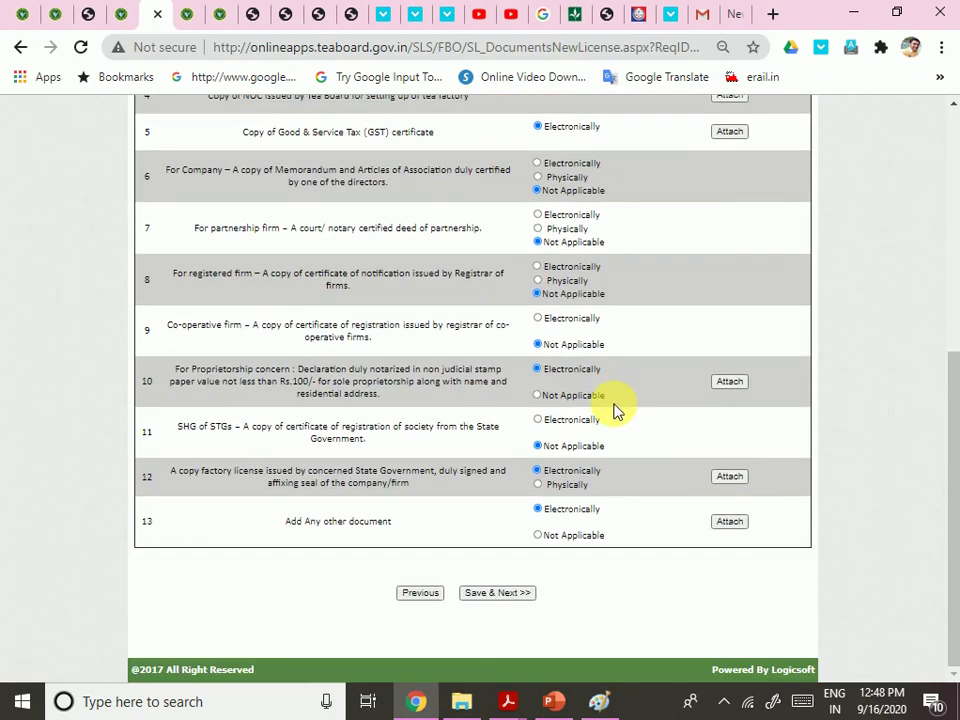
scroll(617, 412, "up", 4)
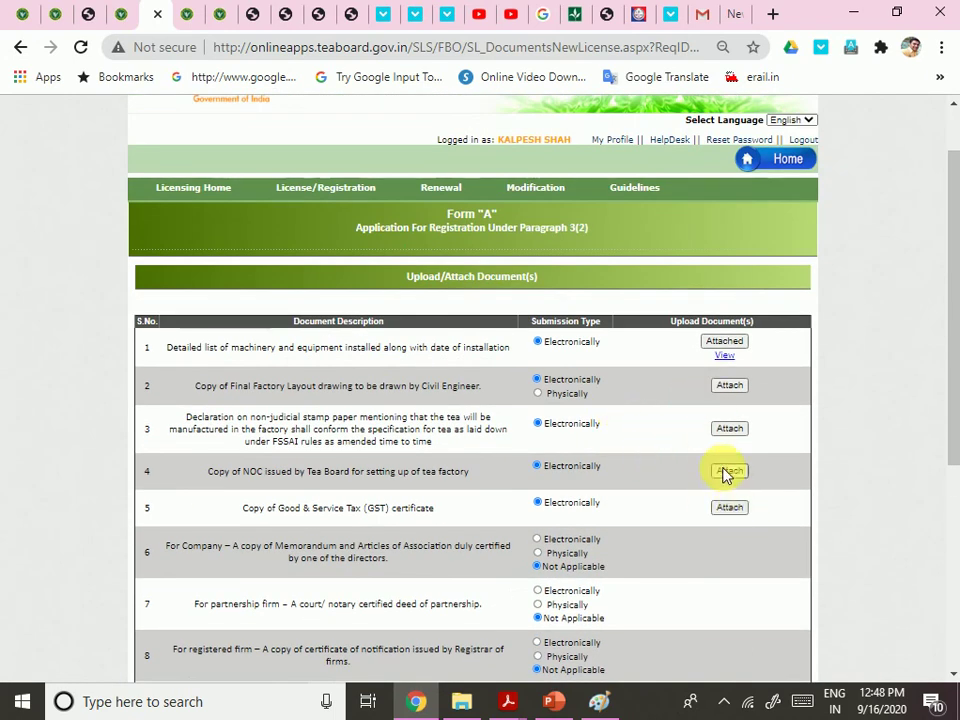
left_click(730, 466)
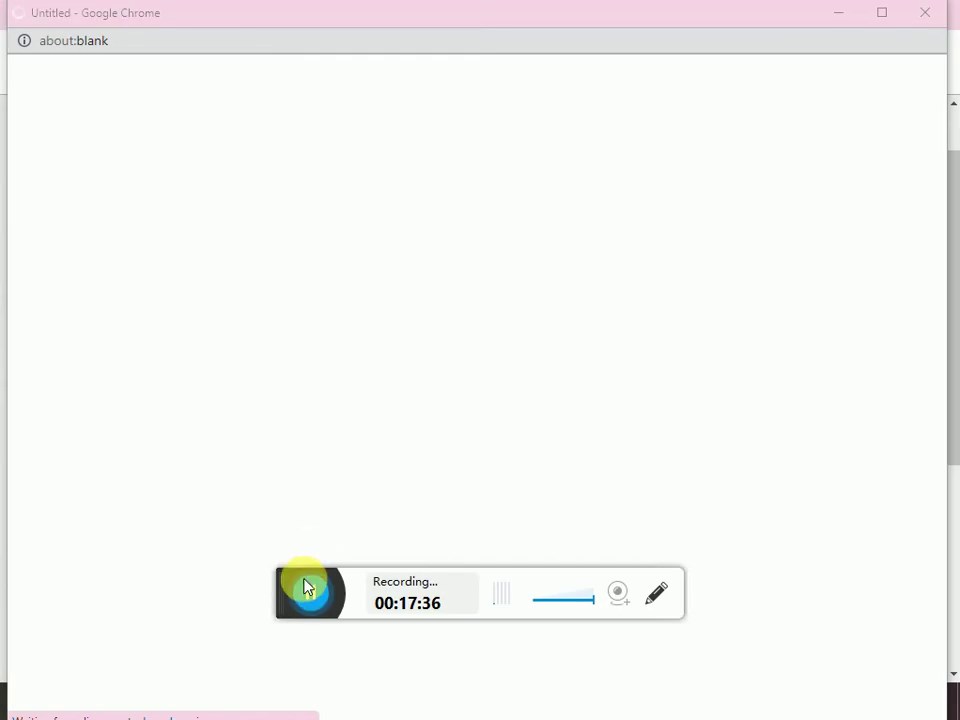
Upload a new PDF to the Document Locker with description 'IIST OF MACHINES'
left_click(306, 583)
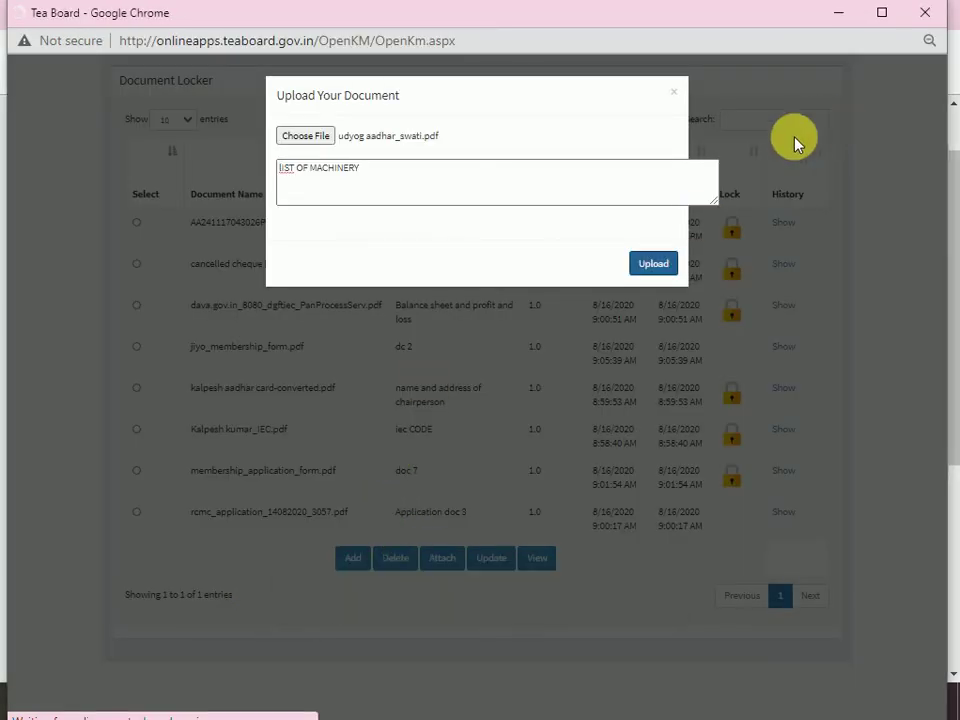
left_click(676, 91)
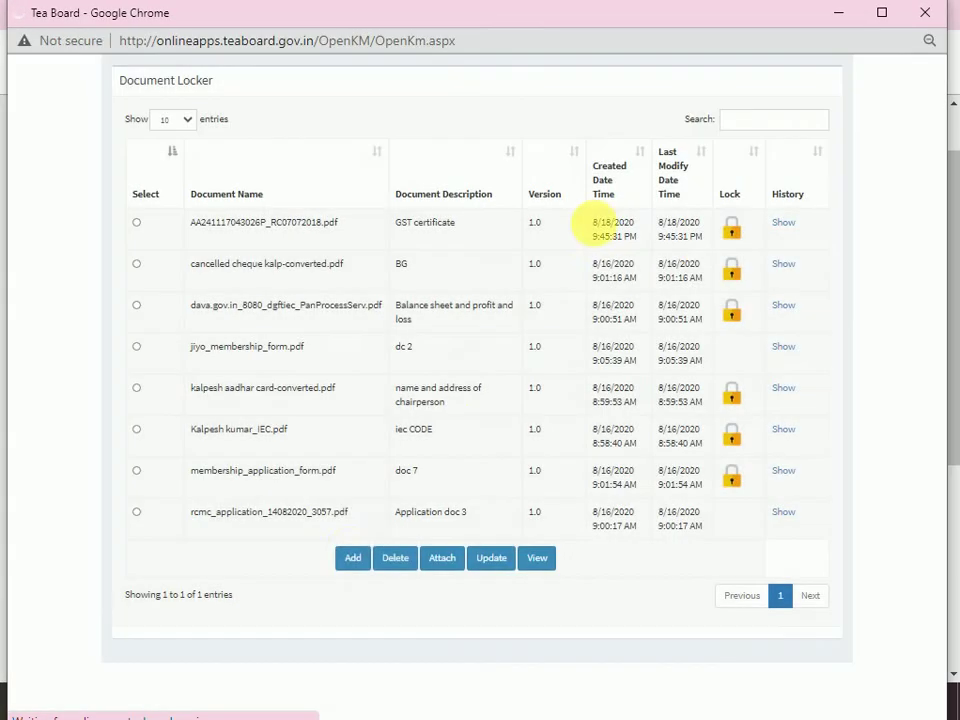
left_click(357, 562)
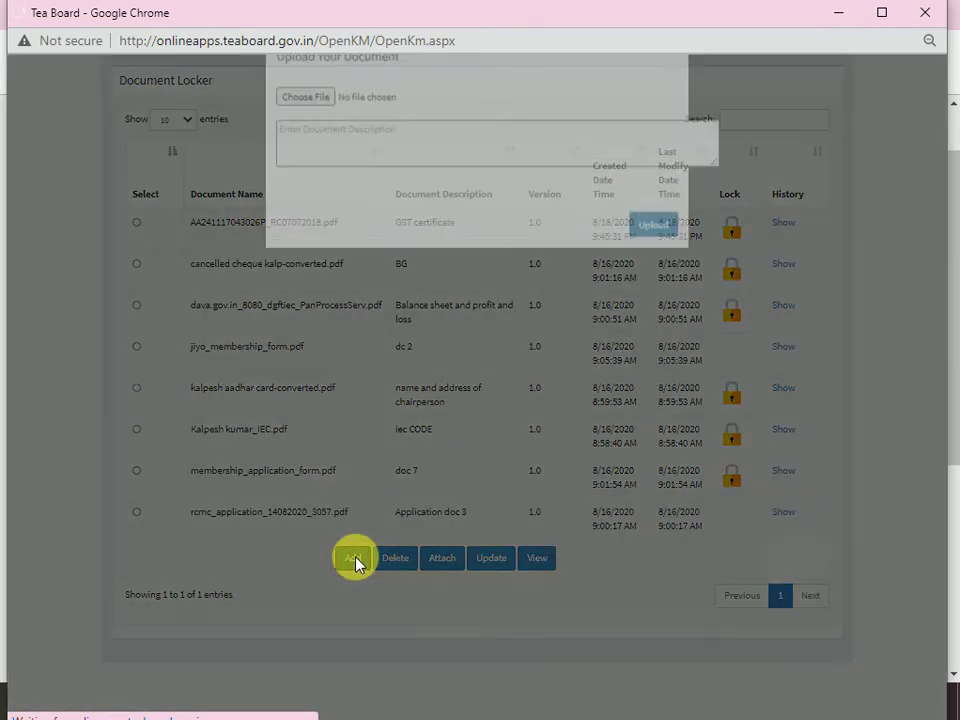
left_click(303, 135)
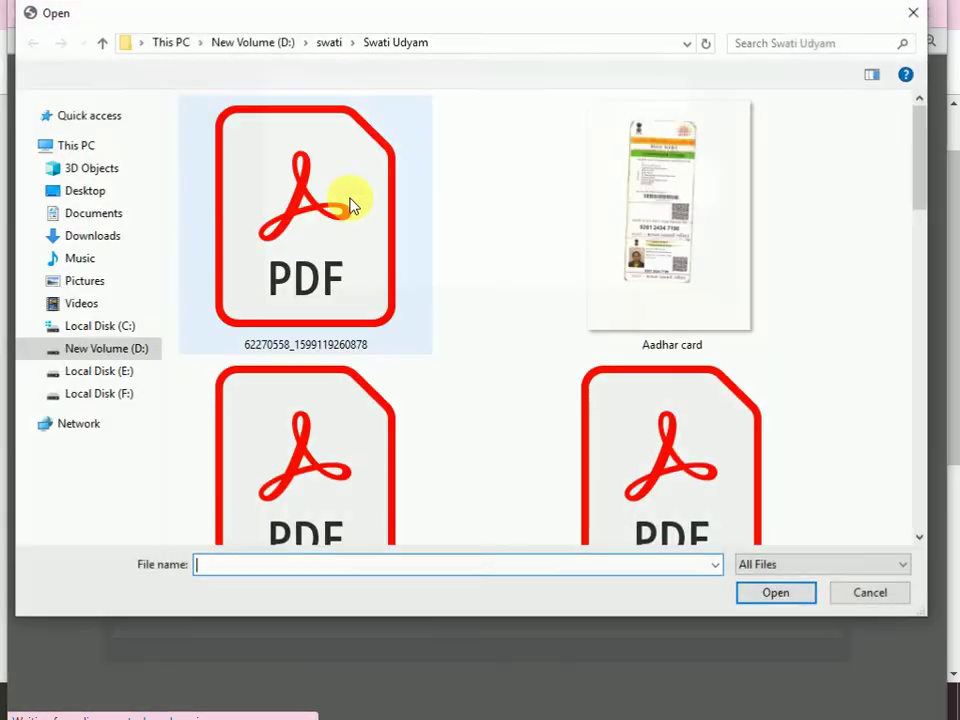
scroll(838, 435, "down", 5)
double_click(675, 235)
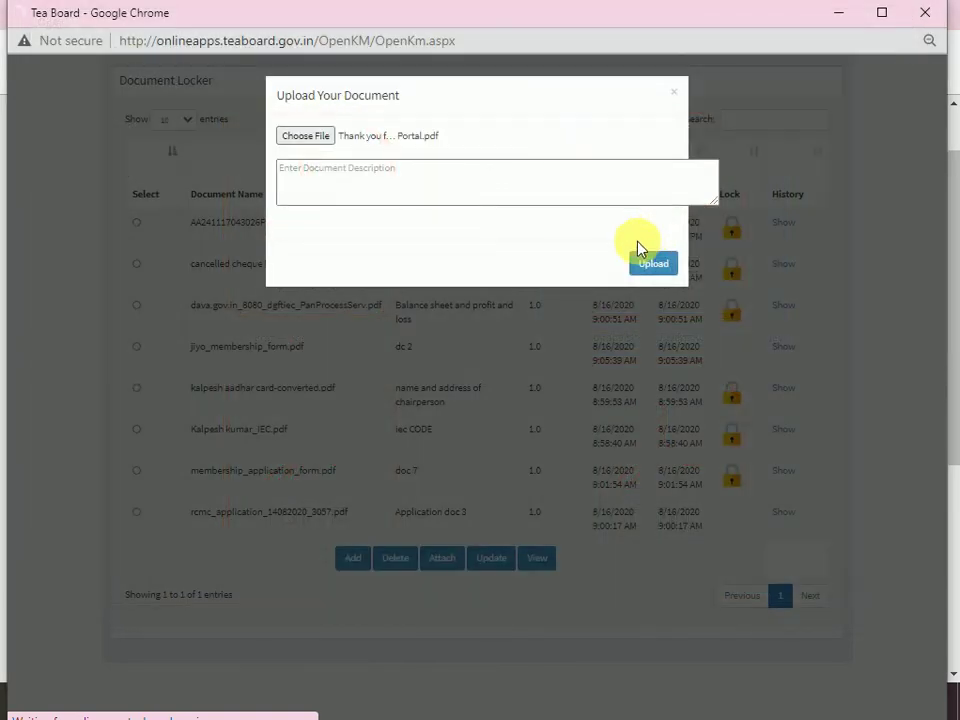
left_click(366, 186)
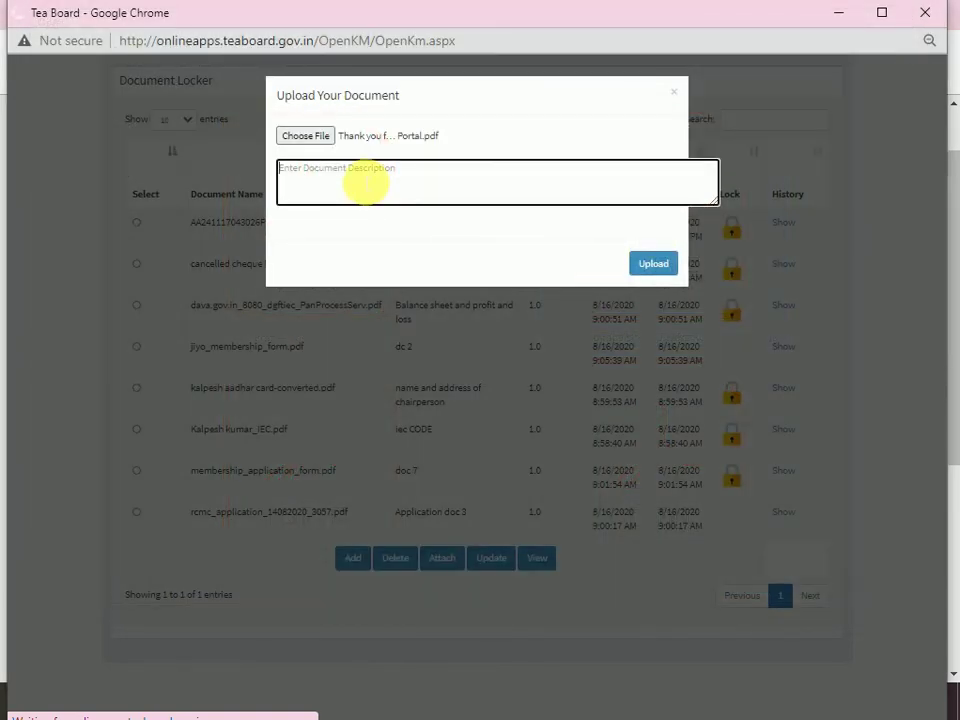
type("IST OF")
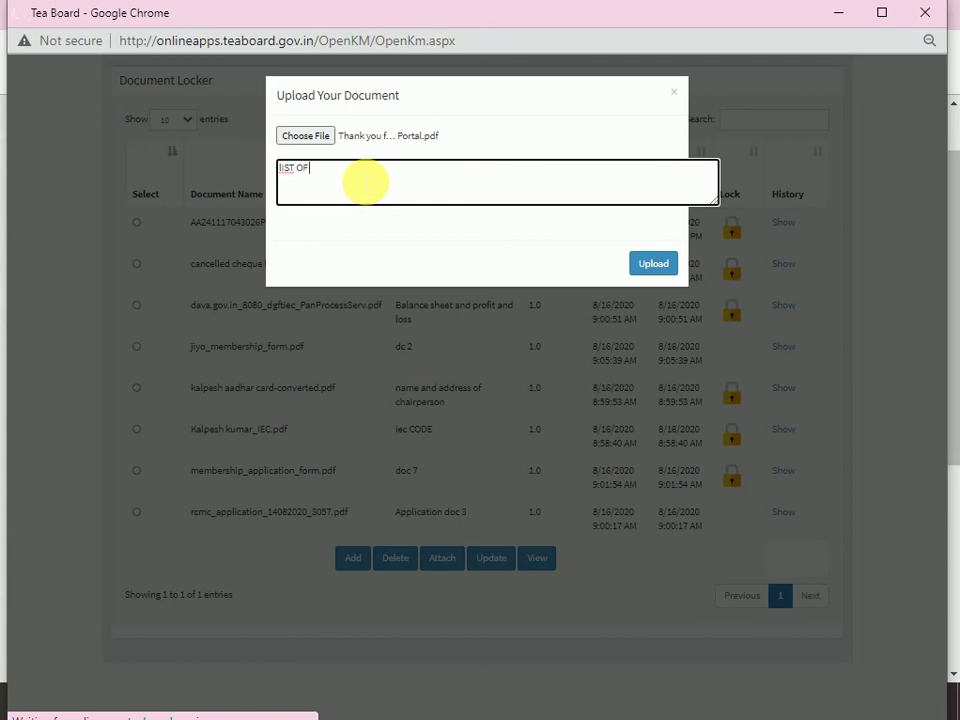
type("IST OF MACHINES")
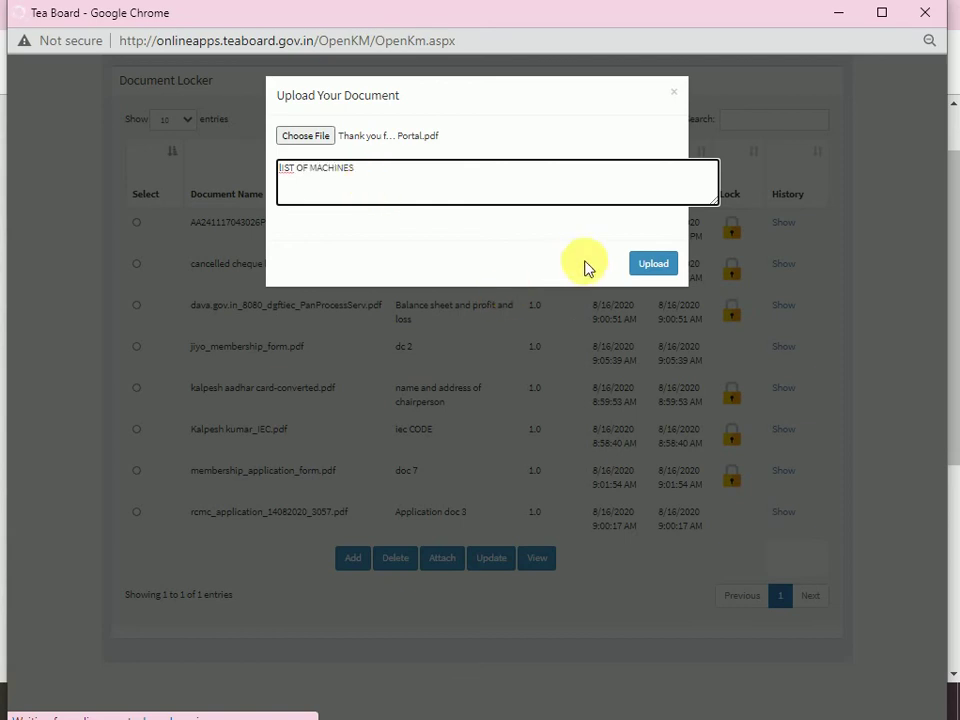
left_click(662, 266)
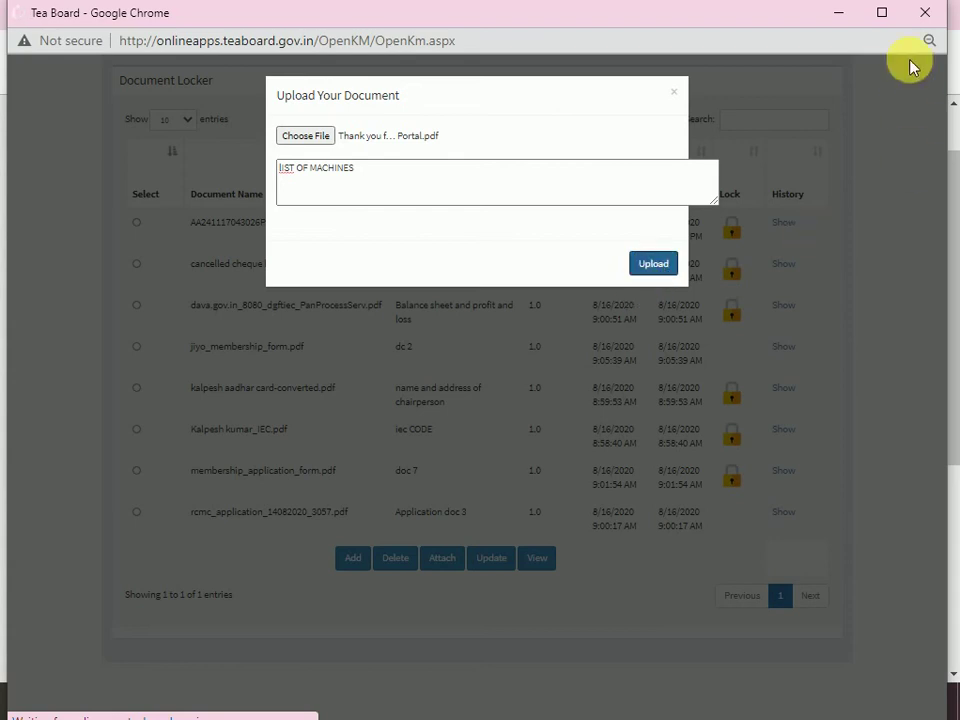
Switch between upload window and Form A until documents 1–5 show Attached and payment mode appears
left_click(837, 14)
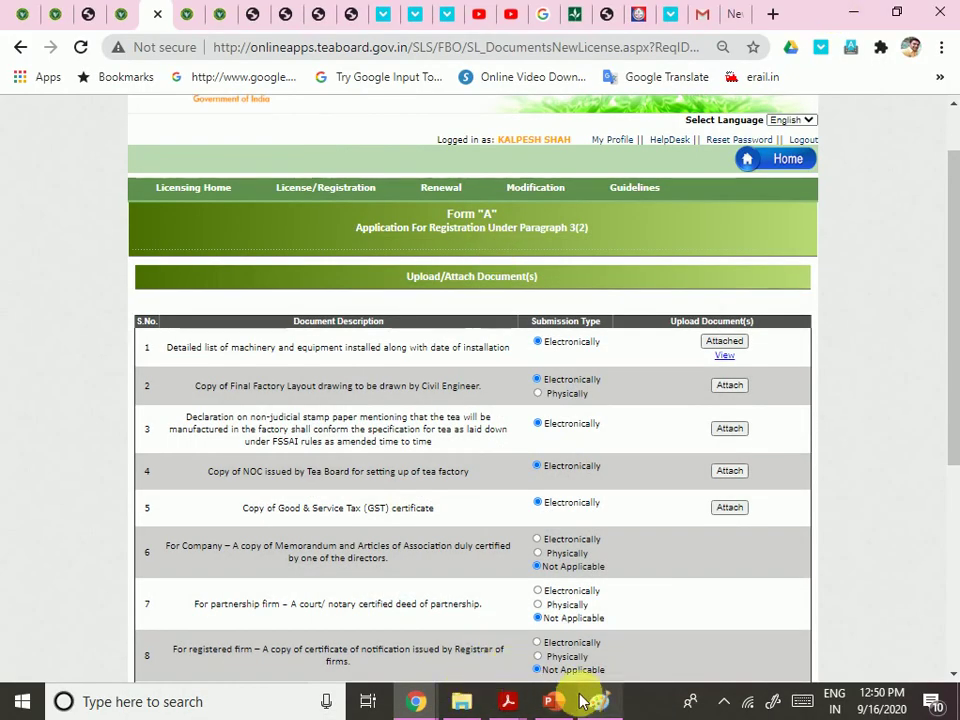
mouse_move(418, 700)
left_click(512, 645)
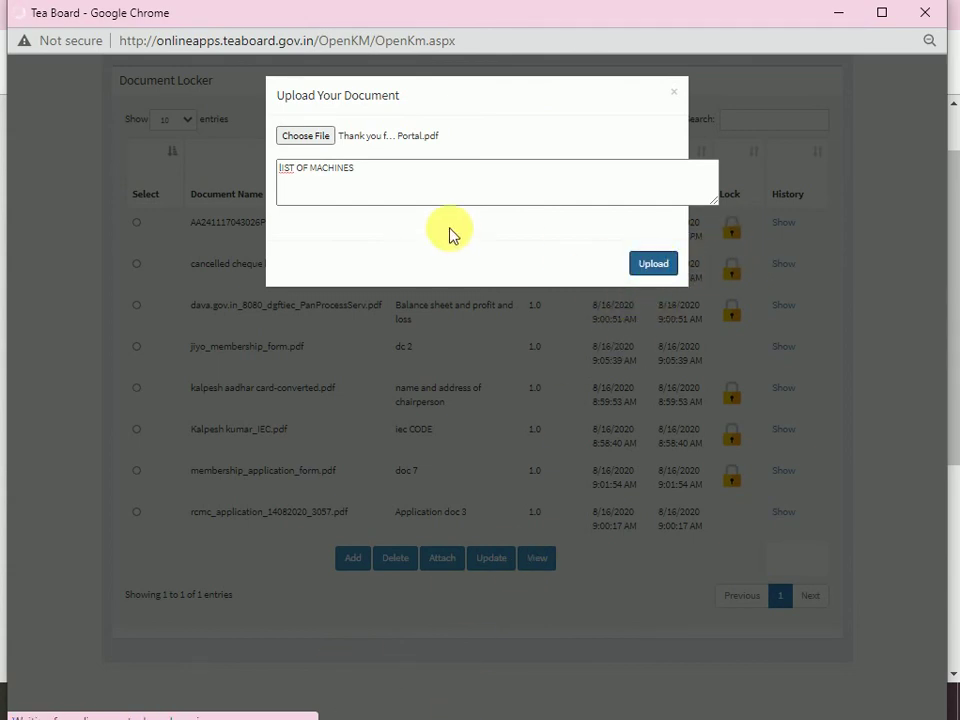
left_click(842, 20)
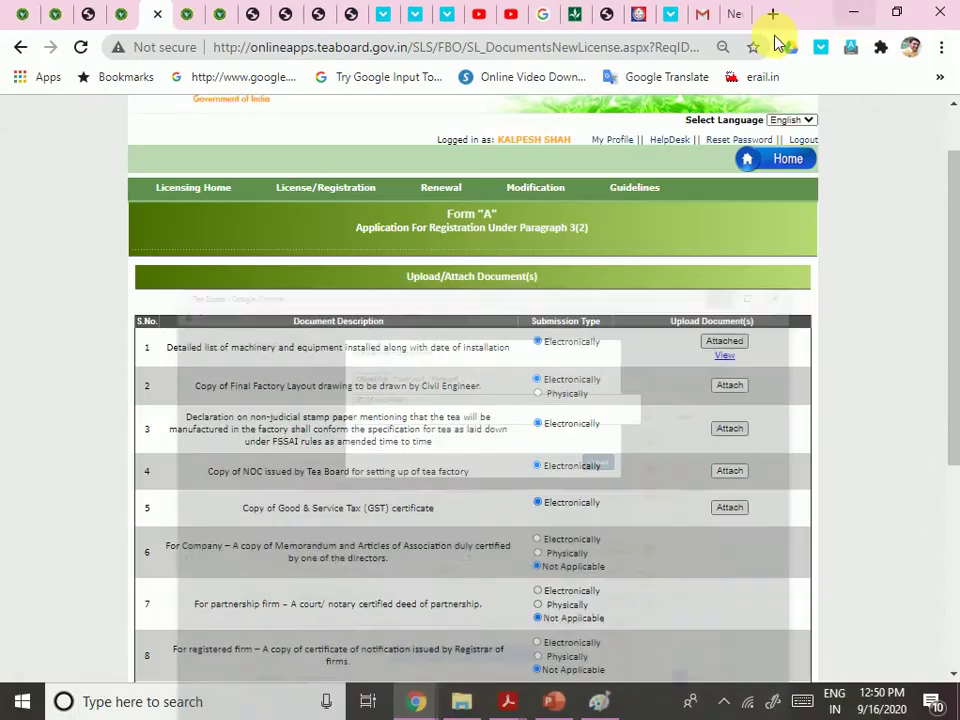
scroll(679, 430, "down", 5)
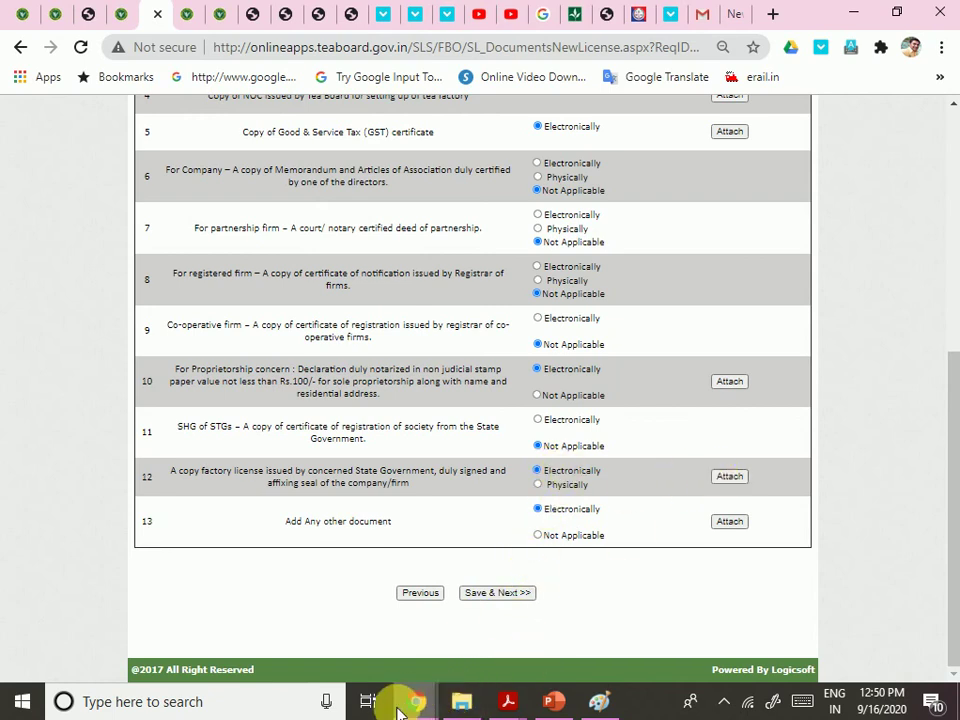
mouse_move(410, 701)
left_click(522, 636)
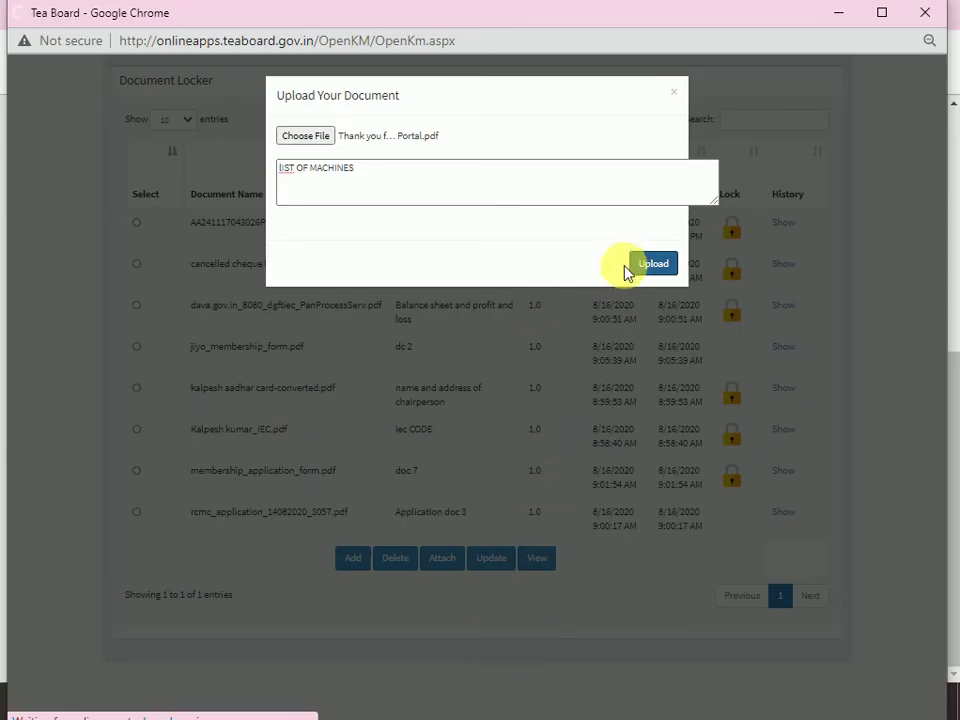
left_click(838, 13)
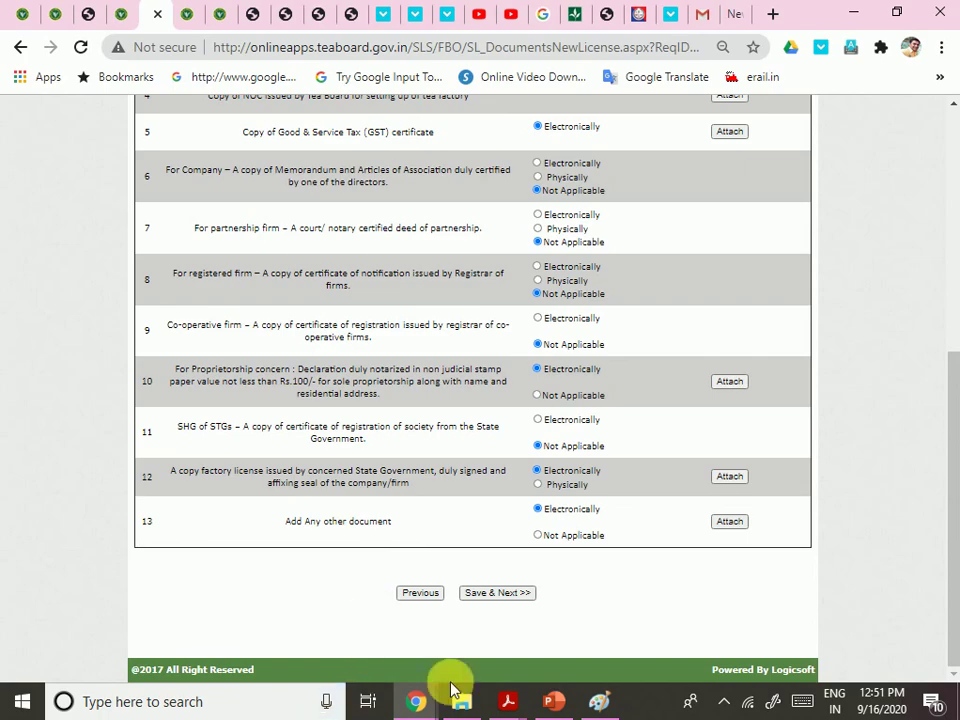
left_click(418, 701)
left_click(538, 615)
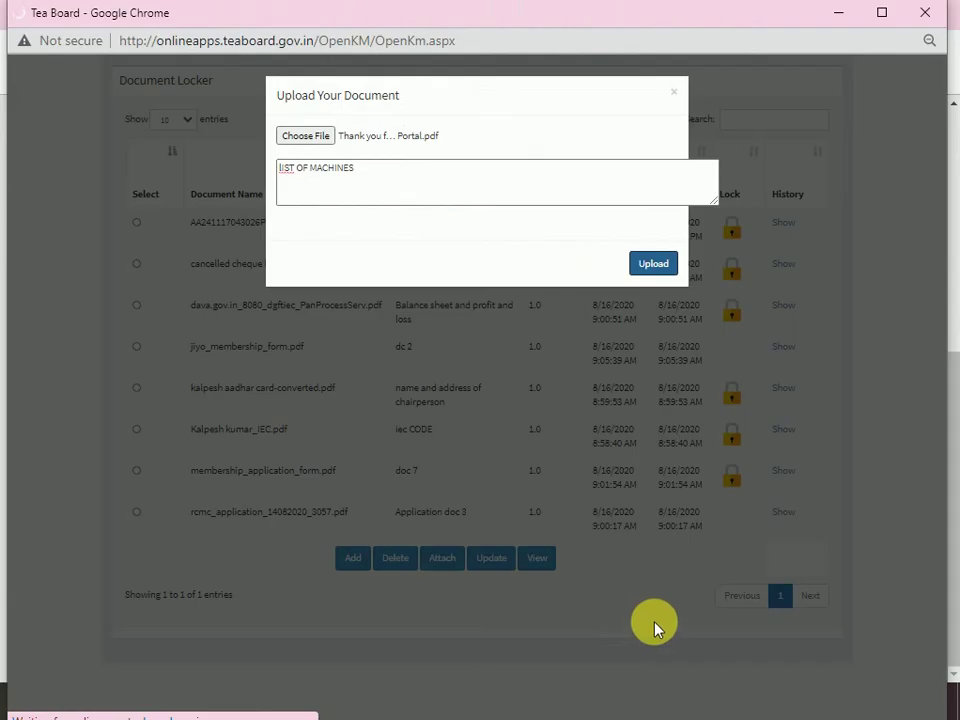
mouse_move(444, 568)
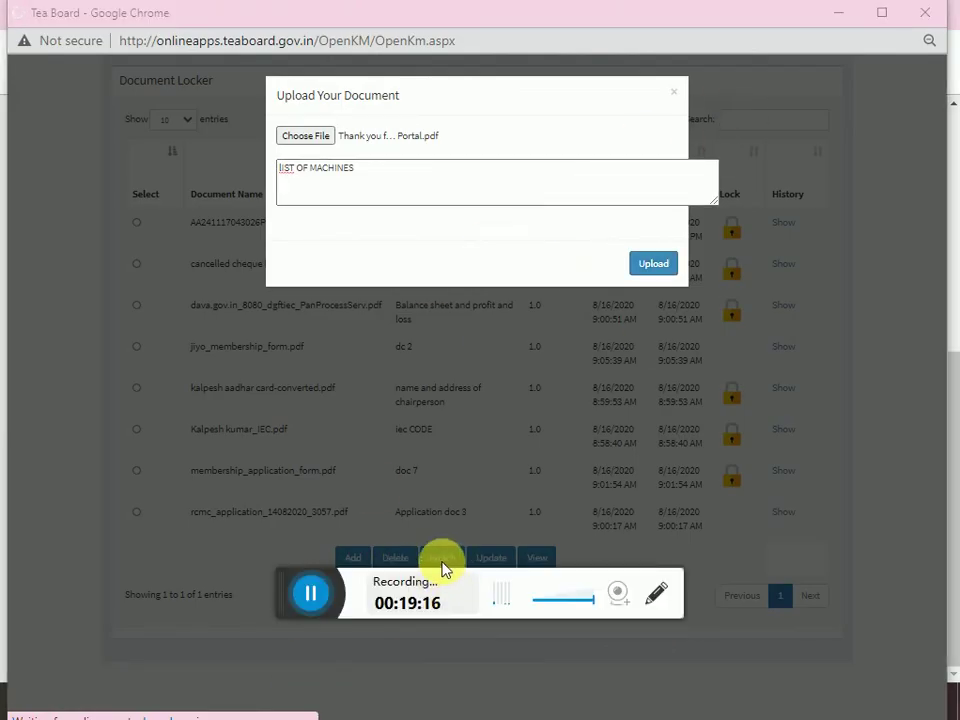
left_click(311, 593)
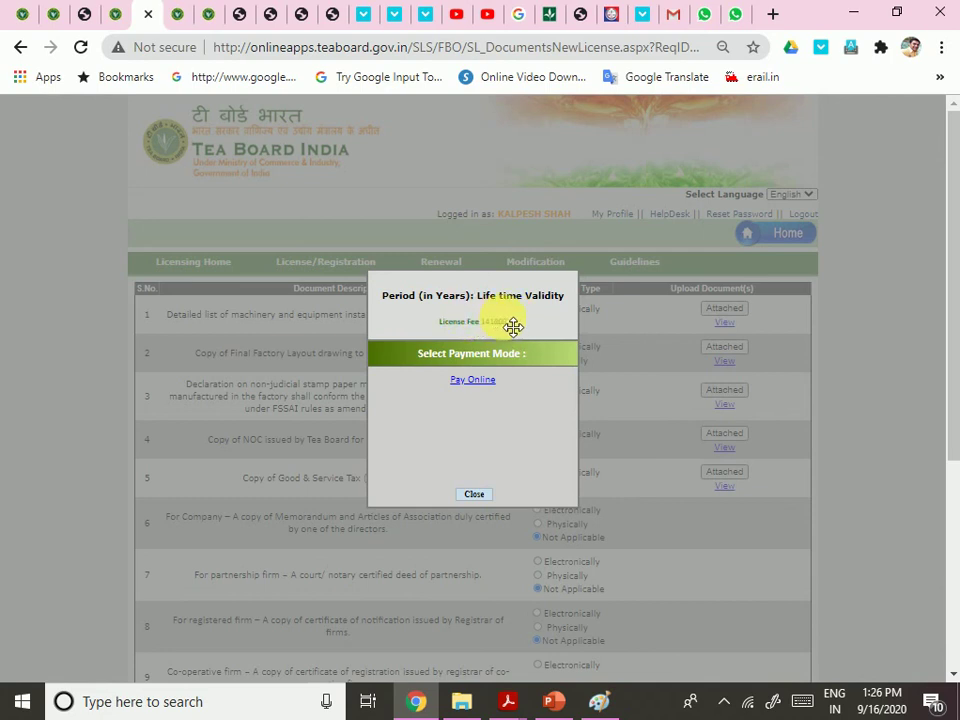
Dismiss the payment-mode popup, save the attached documents, then dismiss the reappearing popup
left_click(475, 496)
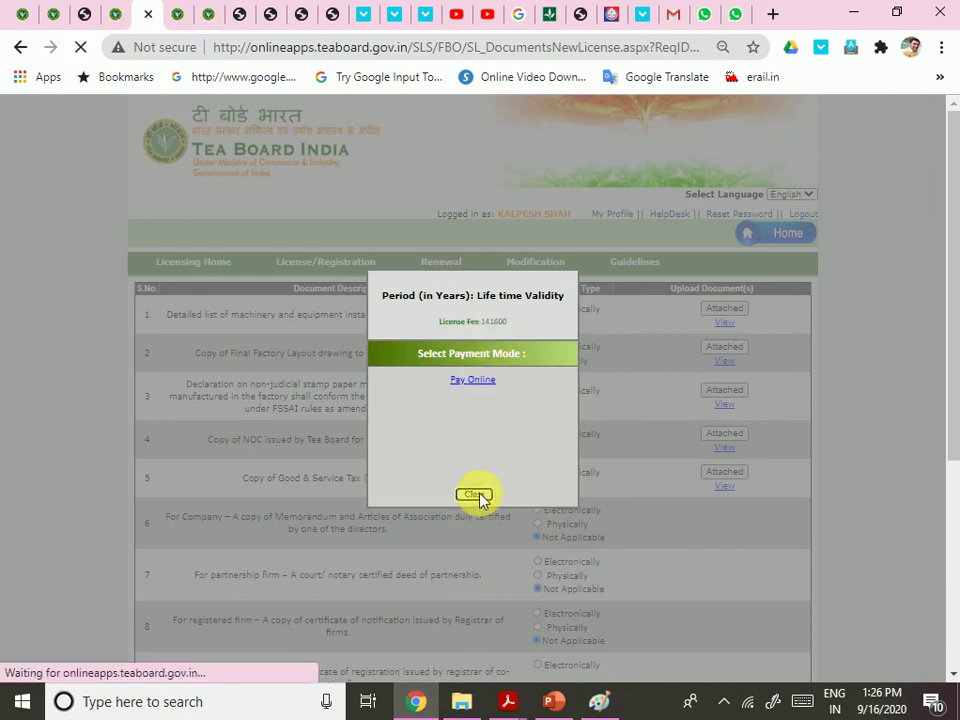
scroll(711, 407, "down", 5)
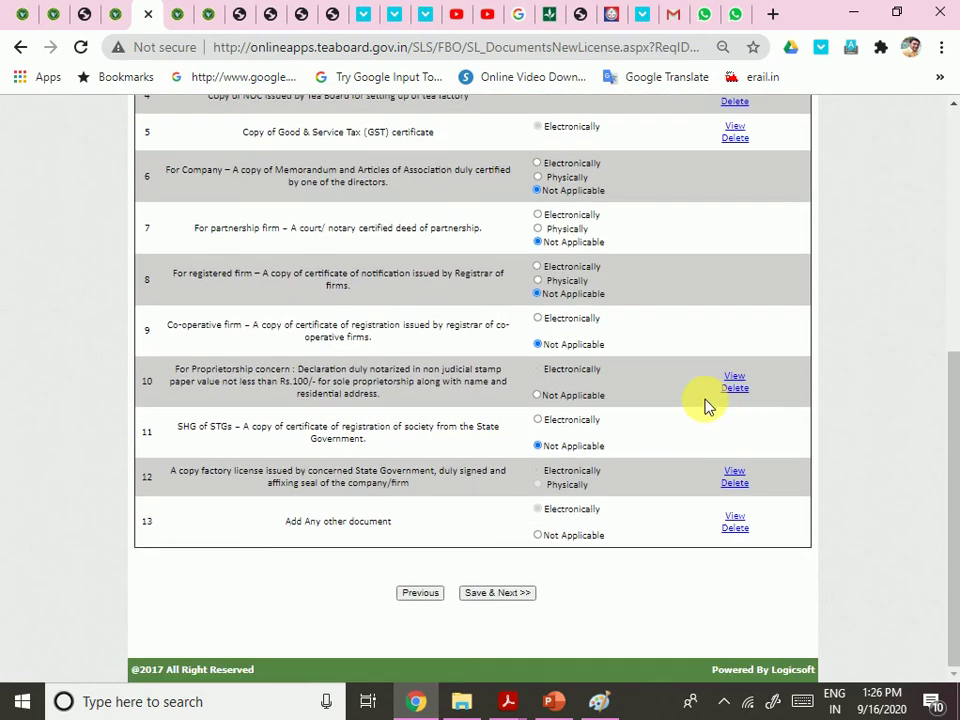
left_click(498, 597)
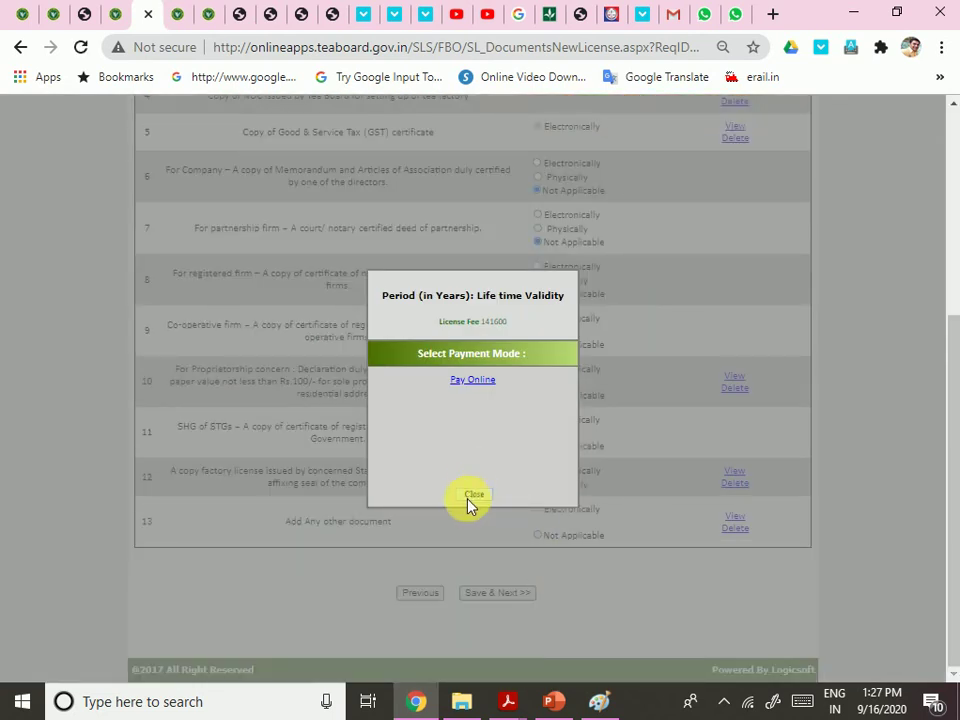
left_click(473, 495)
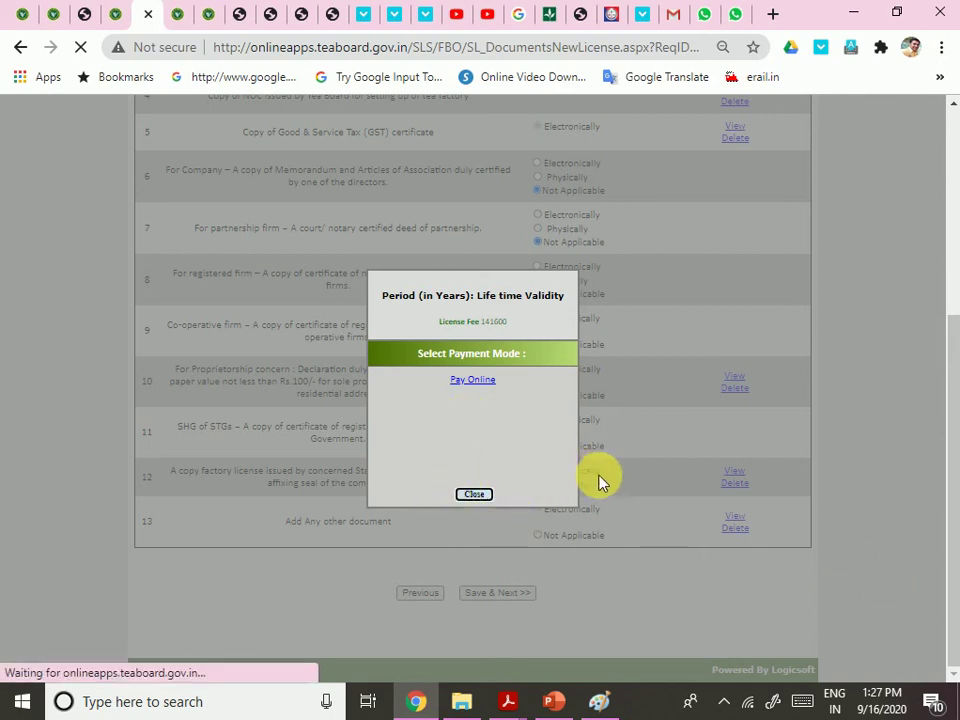
key("ctrl+F7")
left_click(310, 598)
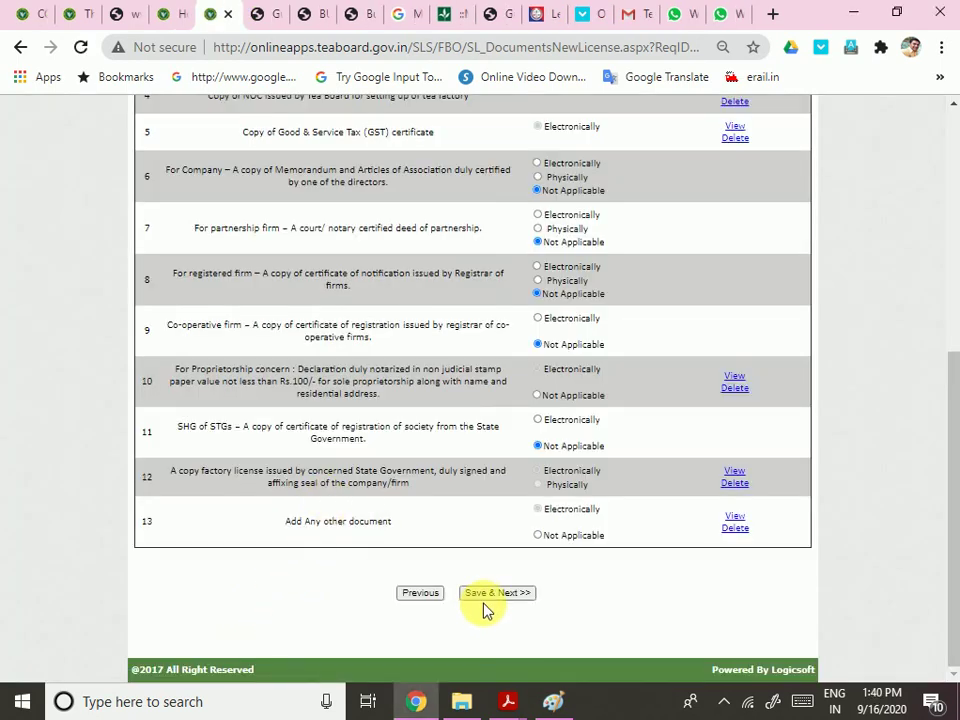
Save the document list and choose Pay Online to reach the Rs. 141600 payment confirmation
left_click(488, 595)
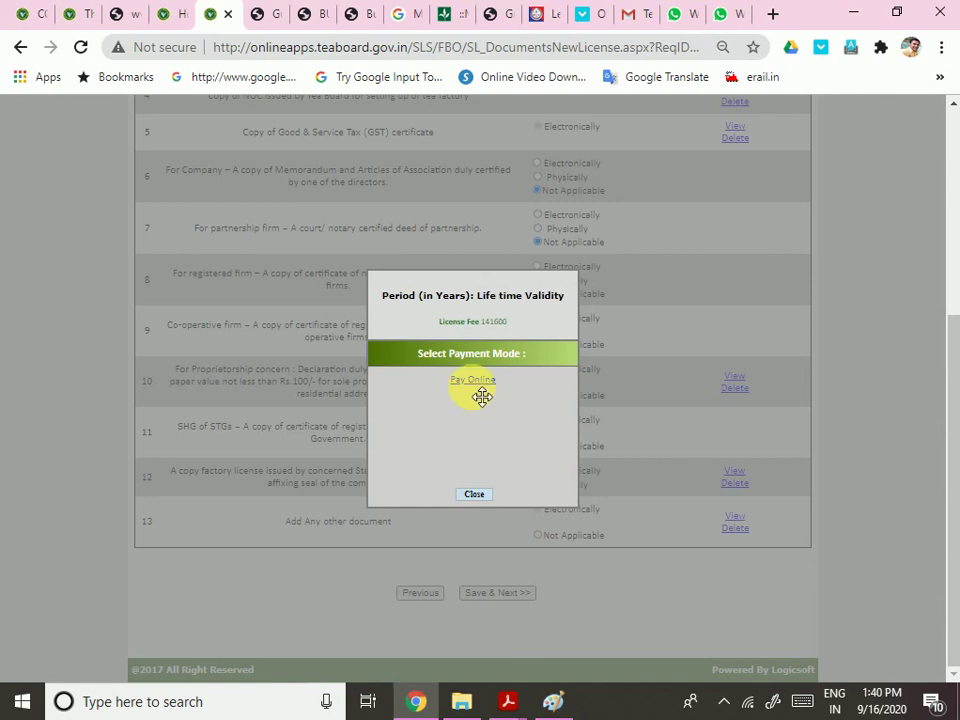
left_click(472, 381)
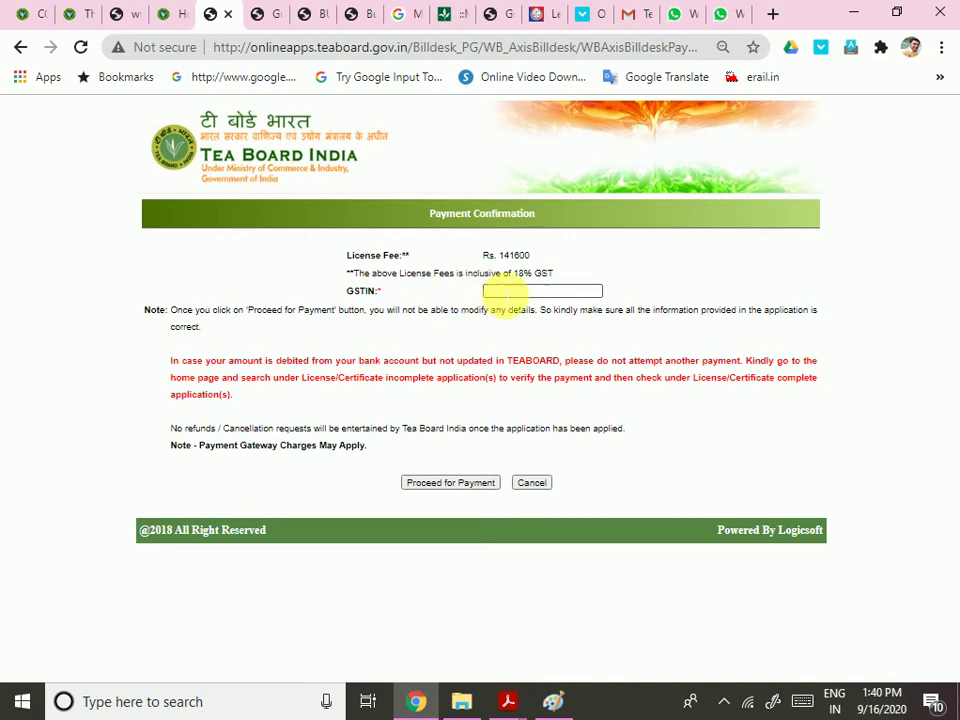
Enter the unit's GSTIN on the Payment Confirmation page and proceed to the payment gateway
left_click(503, 291)
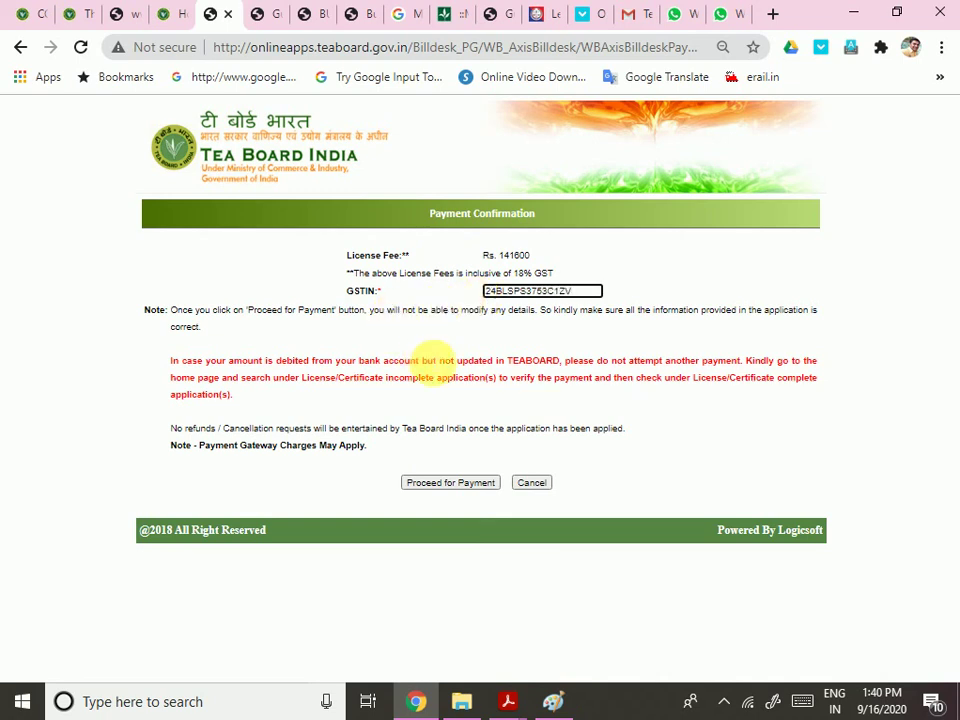
type("V")
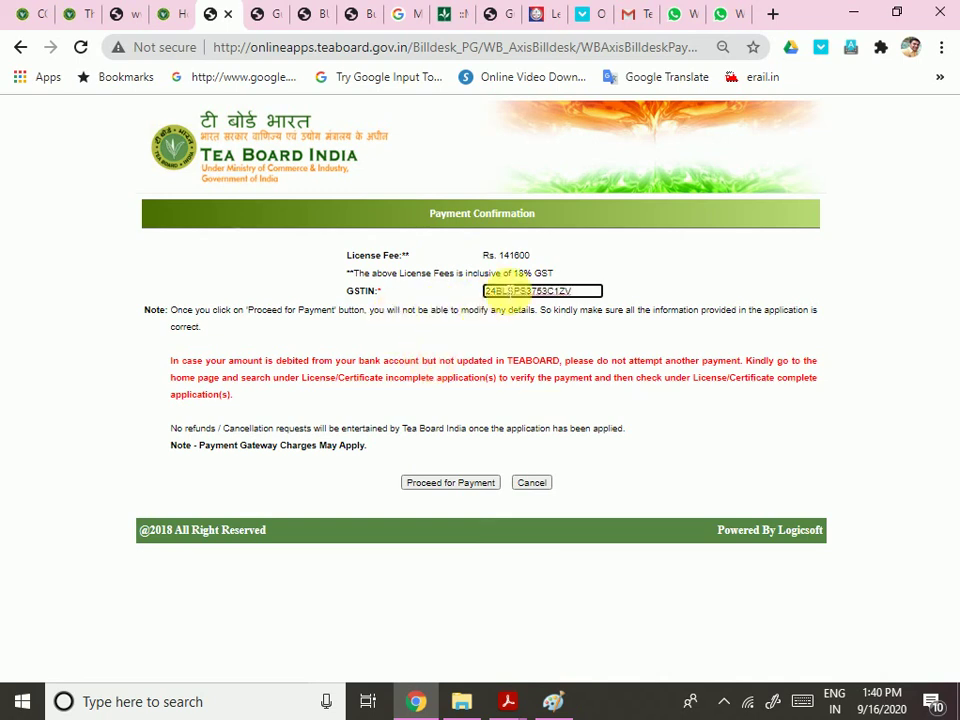
left_click_drag(496, 257, 538, 259)
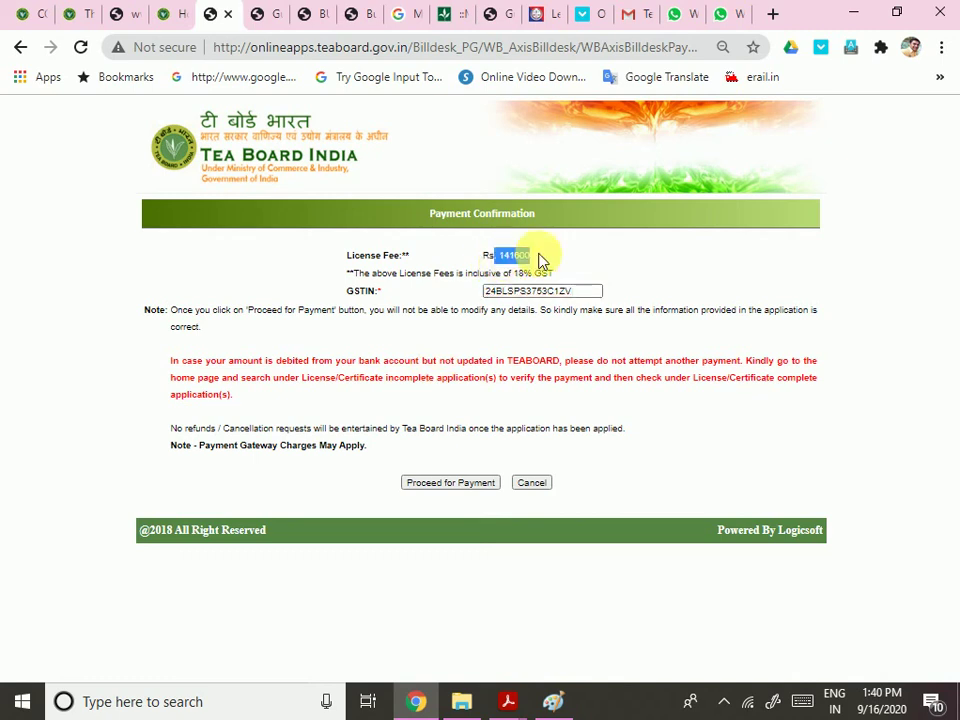
left_click(463, 502)
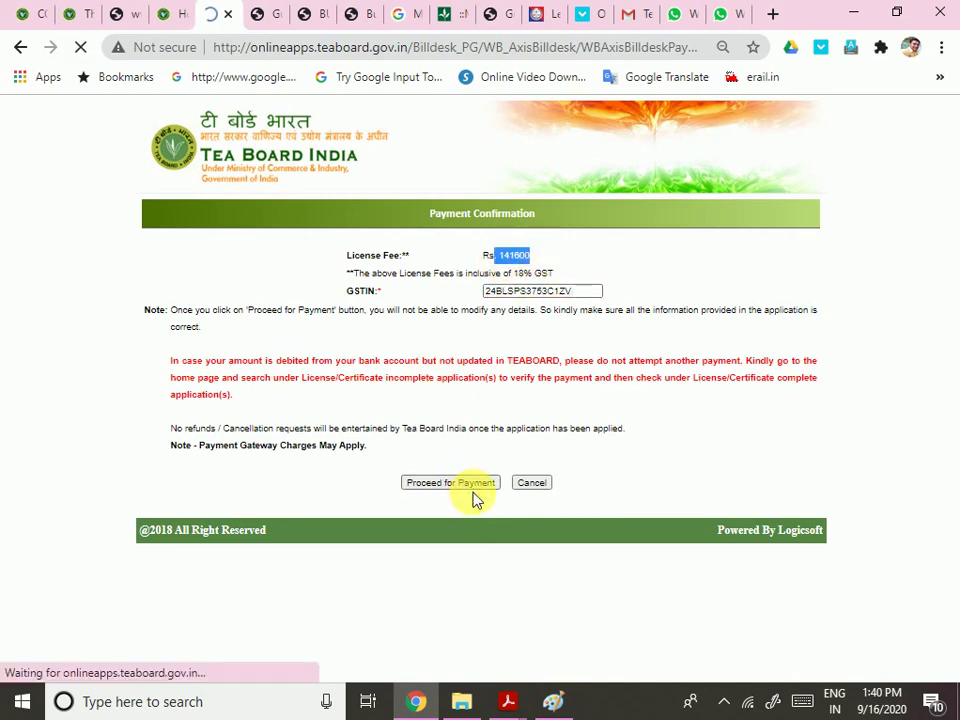
Let the BillDesk page for the Tea Board's ₹141600.00 fee load, then switch to the legalsahayata.com tab
scroll(475, 497, "up", 3, "ctrl")
scroll(530, 472, "down", 1)
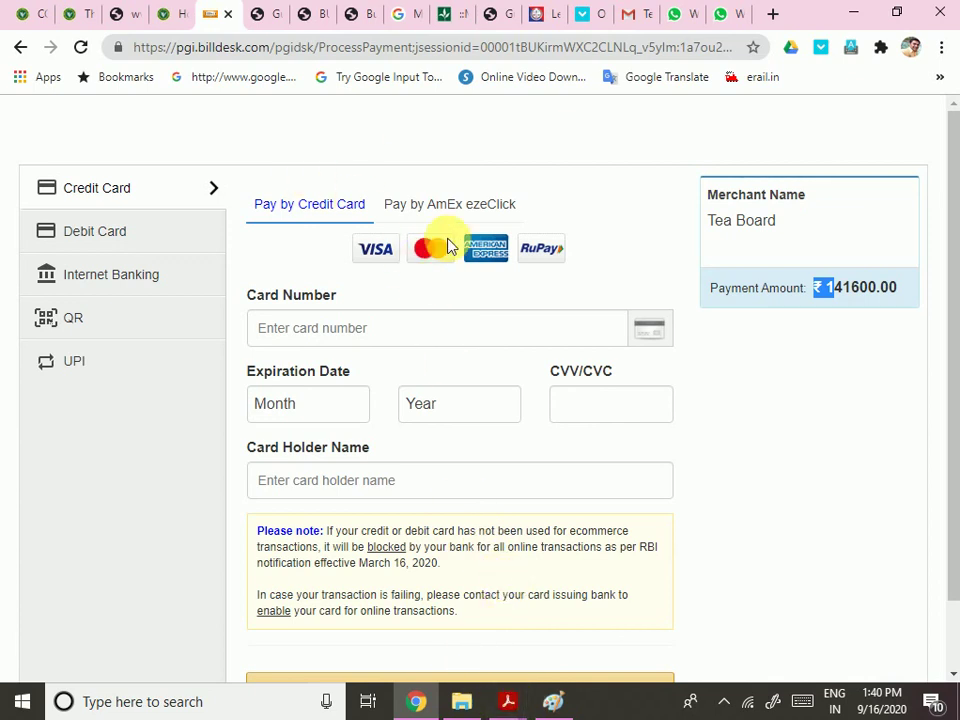
left_click(543, 16)
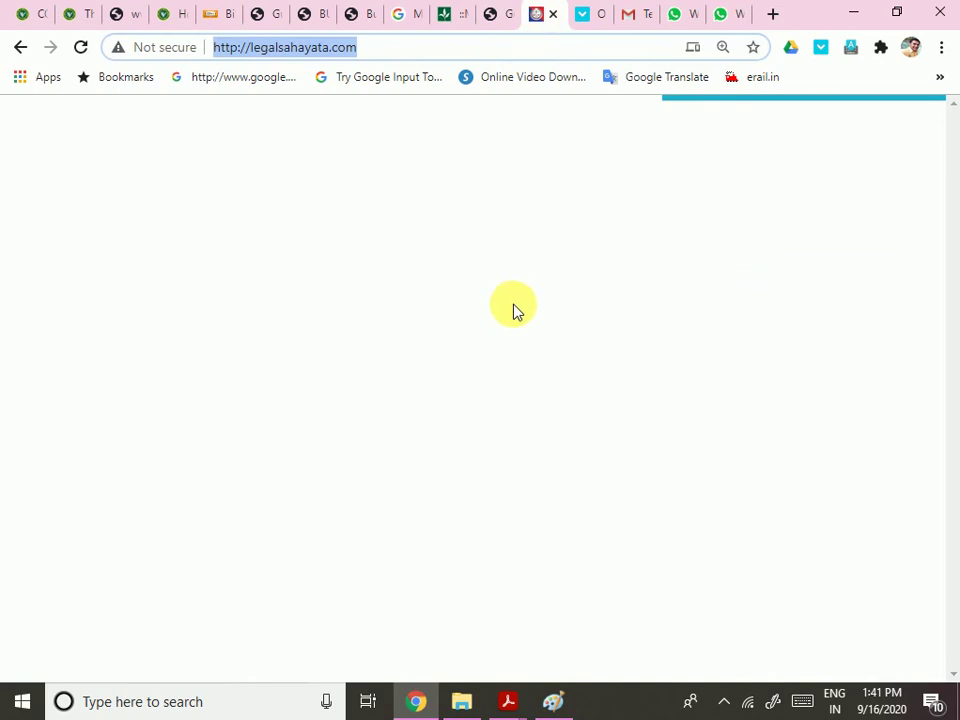
Reload the legalsahayata.com page from its address bar
left_click(268, 422)
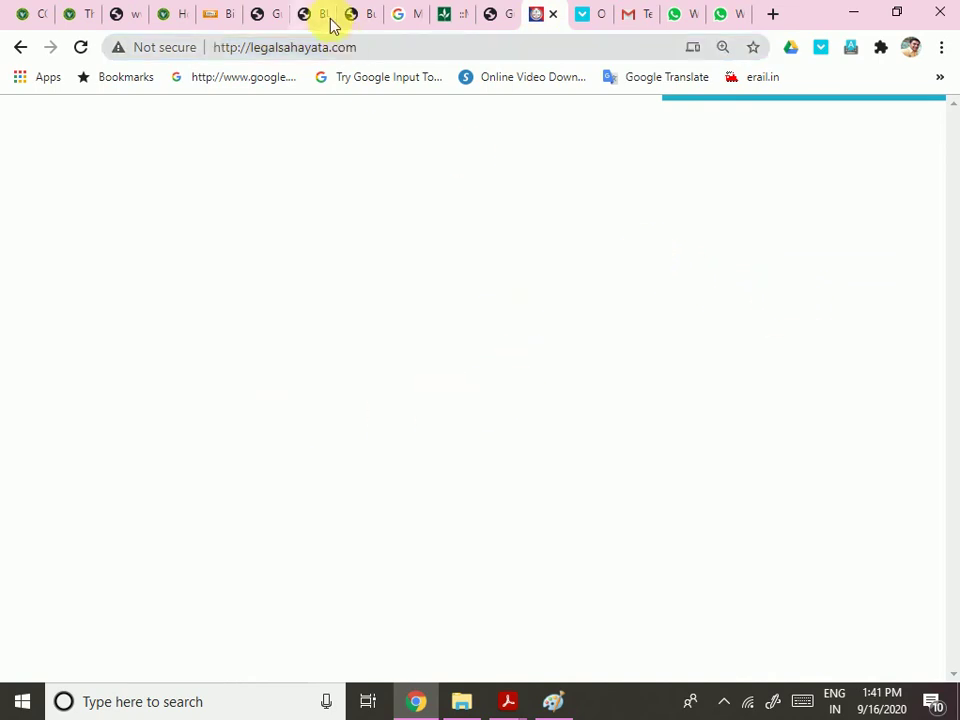
left_click(378, 56)
key("Return")
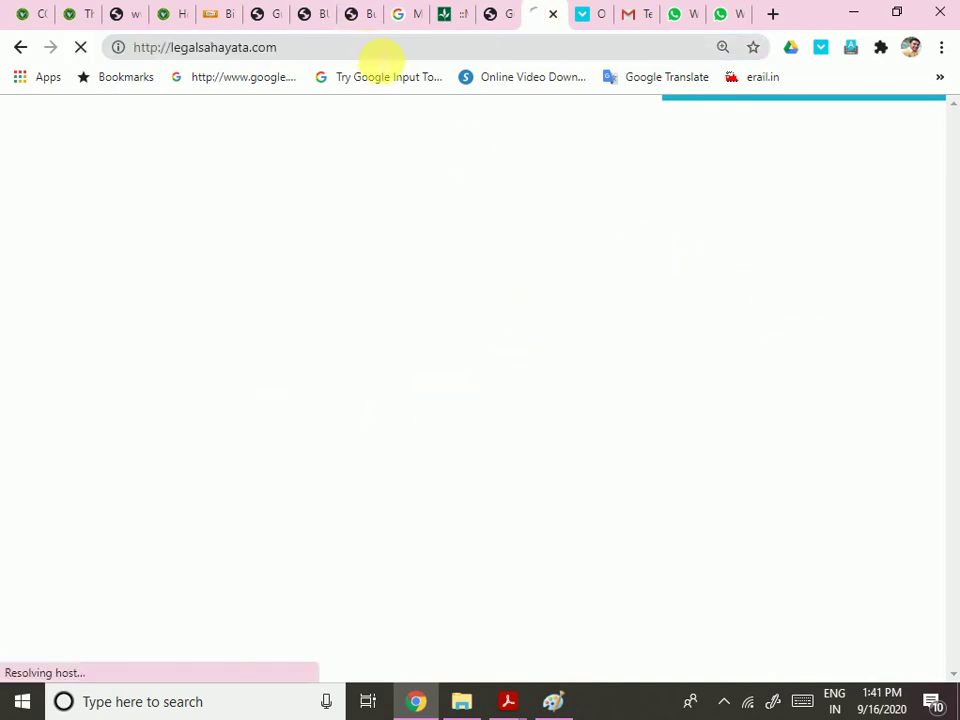